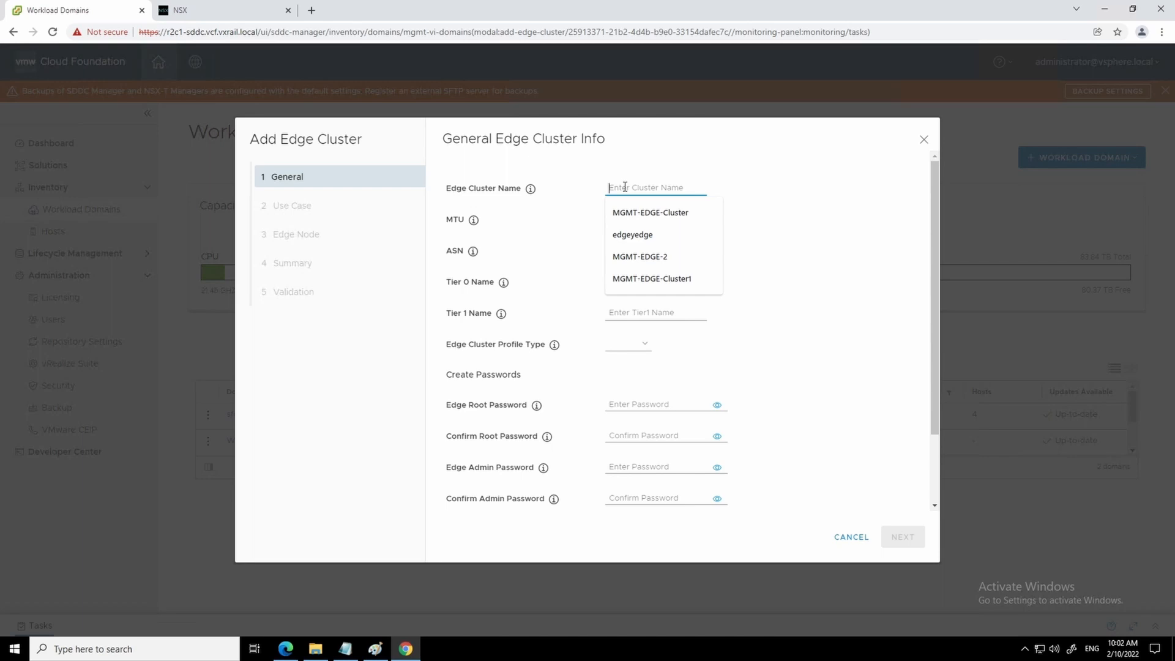
- Name the edge cluster MGMT-EDGE-CLUSTER-N, shortened to fit the 20-character limit
type("MGMT")
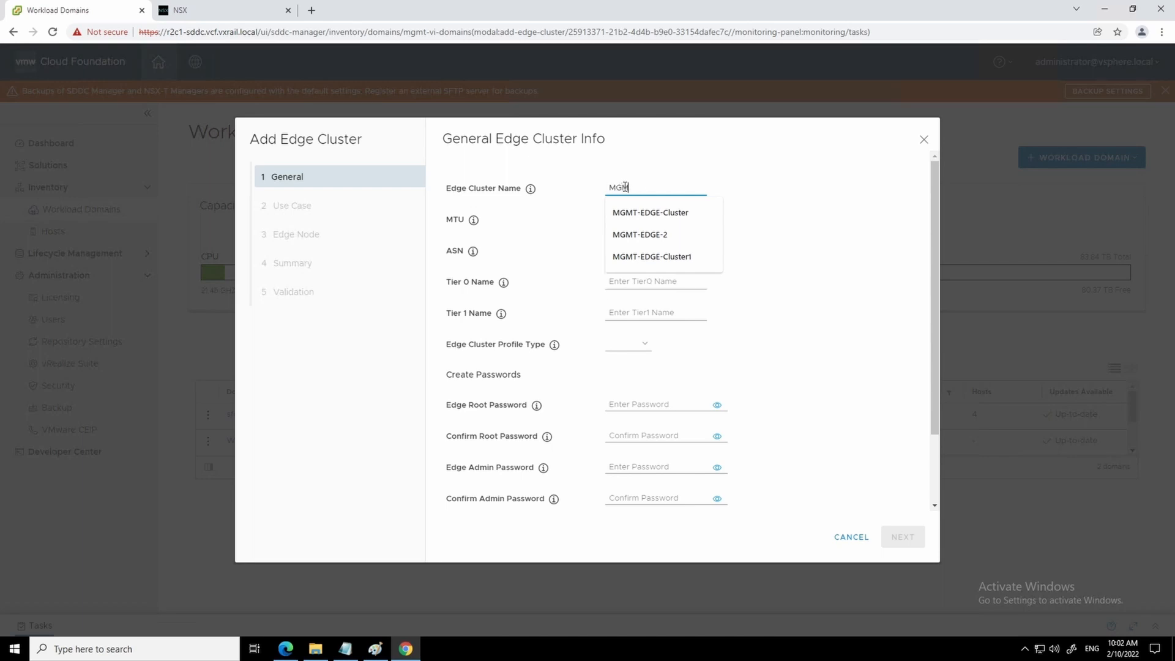
type("-EDGE-CL")
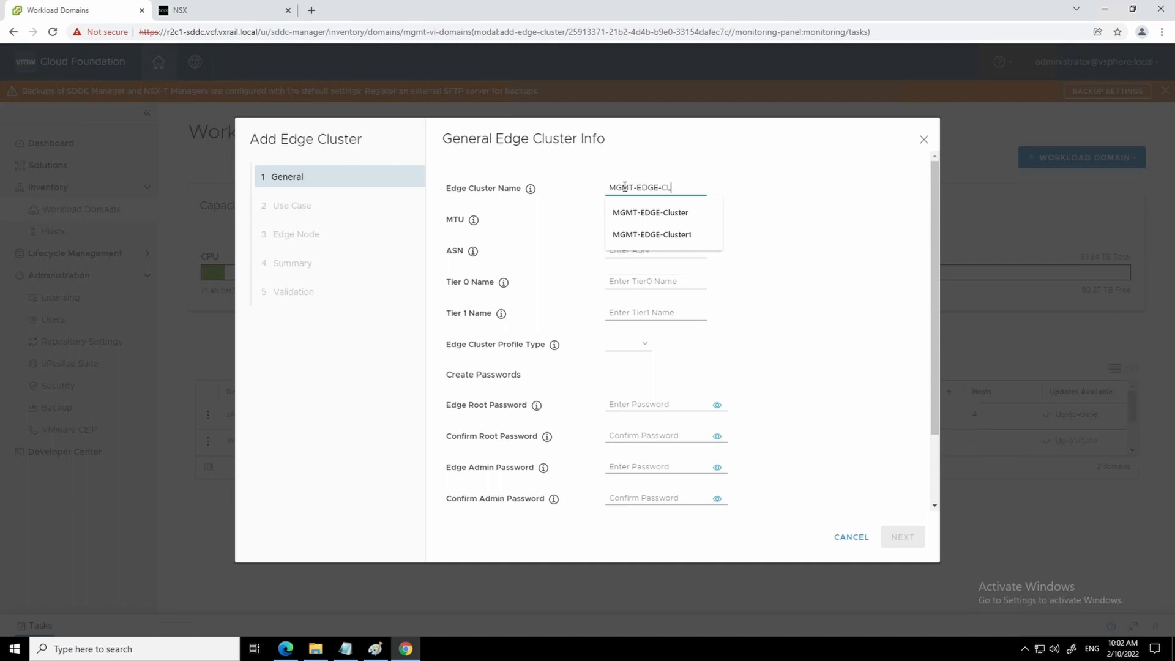
type("USTER-NEW")
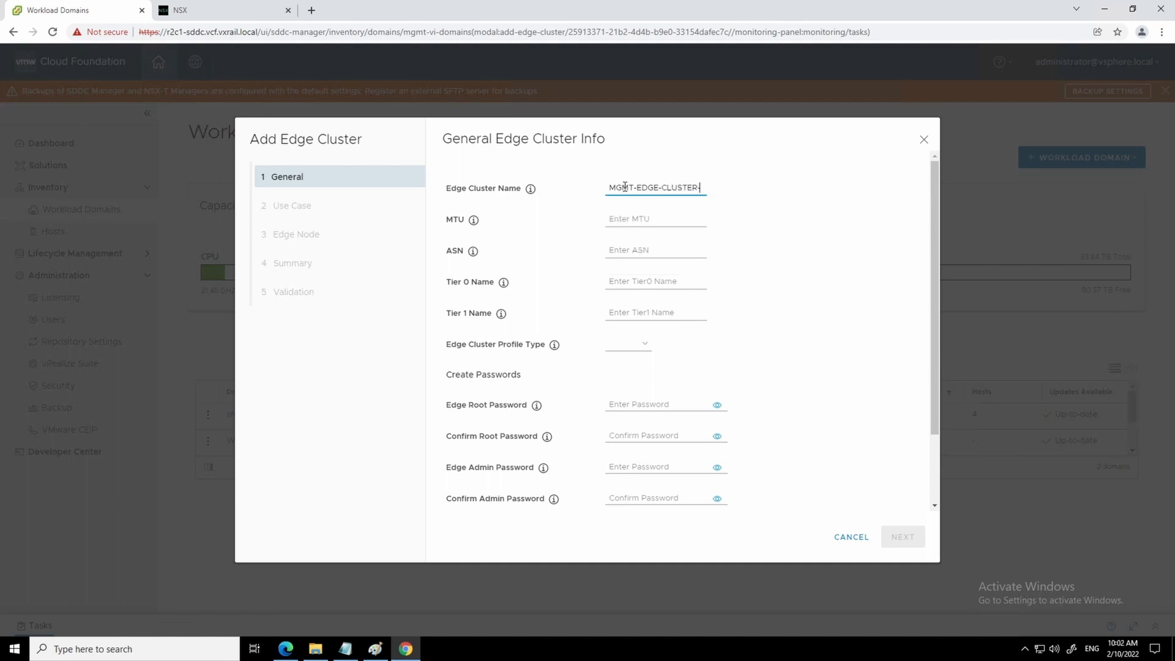
left_click(618, 221)
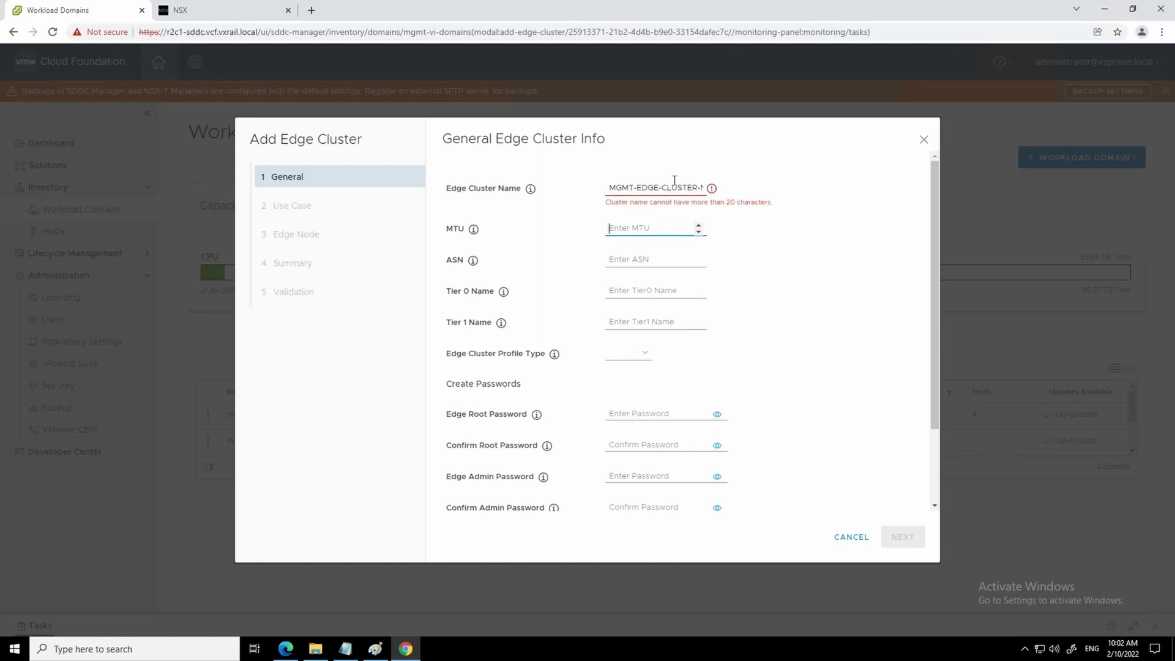
left_click(730, 190)
key("Right")
key("Right")
key("Right")
key("Right")
key("Right")
key("Right")
key("Right")
key("Right")
key("BackSpace")
key("BackSpace")
key("BackSpace")
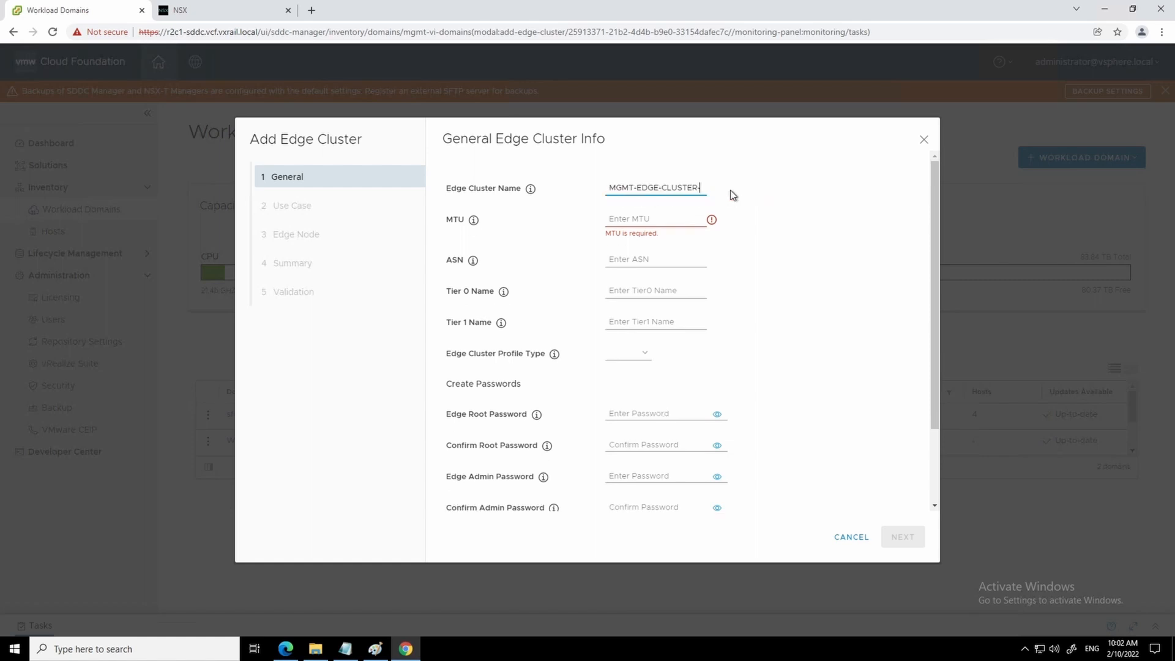
type("N")
- Set the edge cluster MTU to 9000 and ASN to 65010
left_click(629, 215)
type("9000")
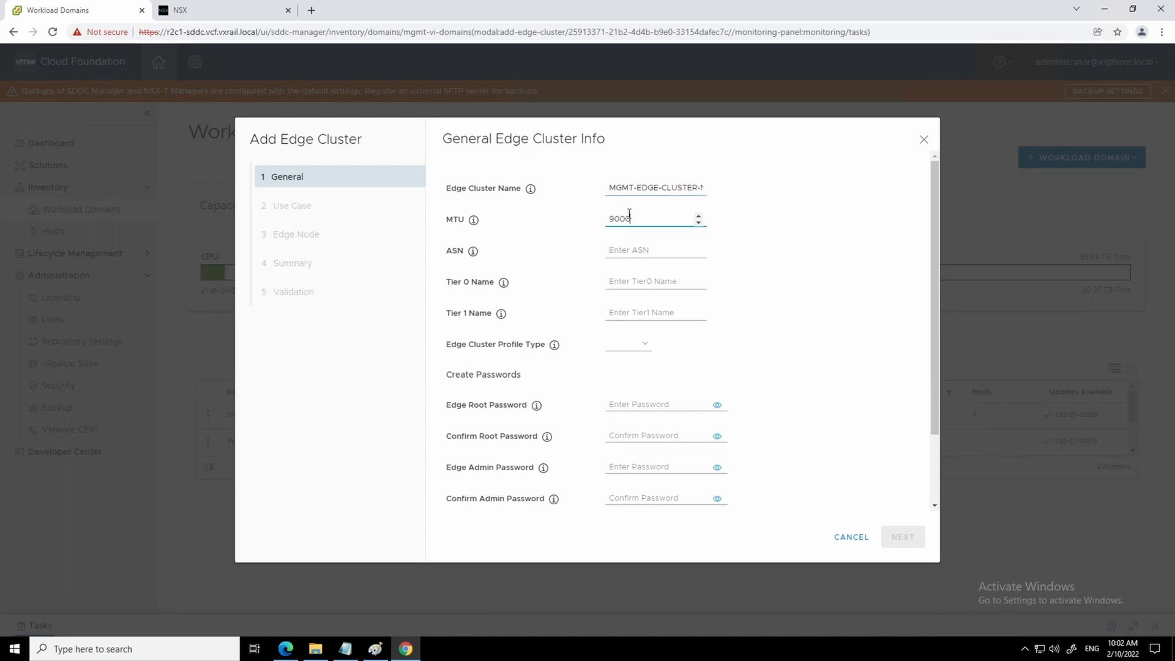
left_click(634, 248)
type("65010")
- Choose Tier-0 MGMT-T0, Tier-1 MGMT-T1 and the Default edge cluster profile type
left_click(654, 283)
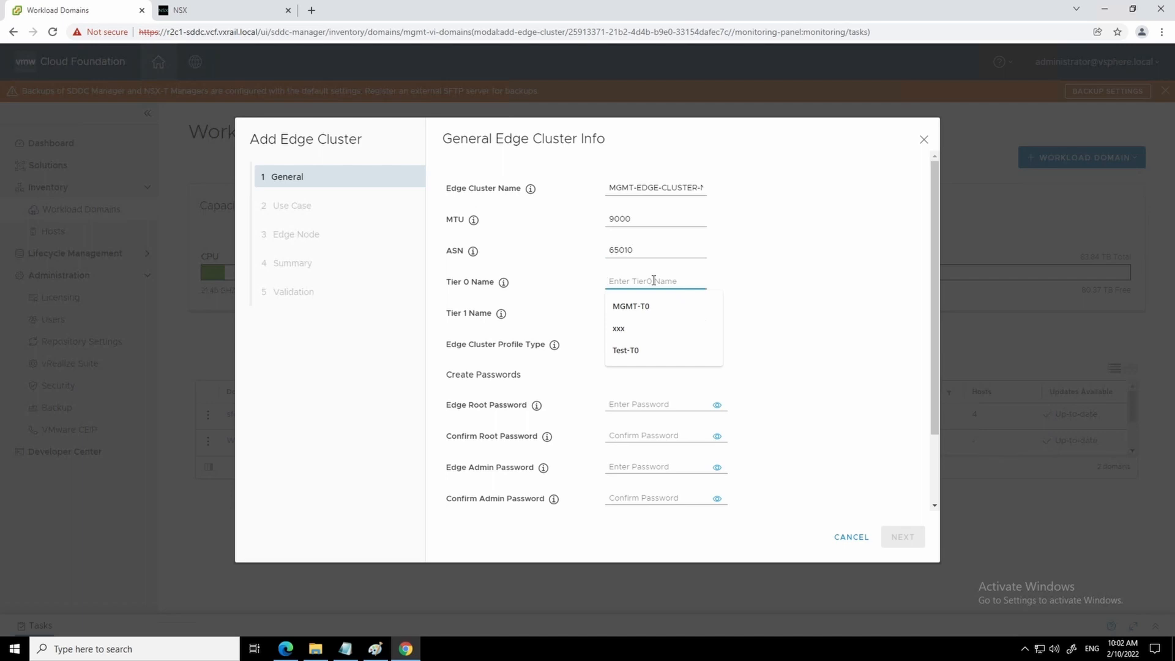
left_click(629, 307)
left_click(617, 308)
left_click(634, 339)
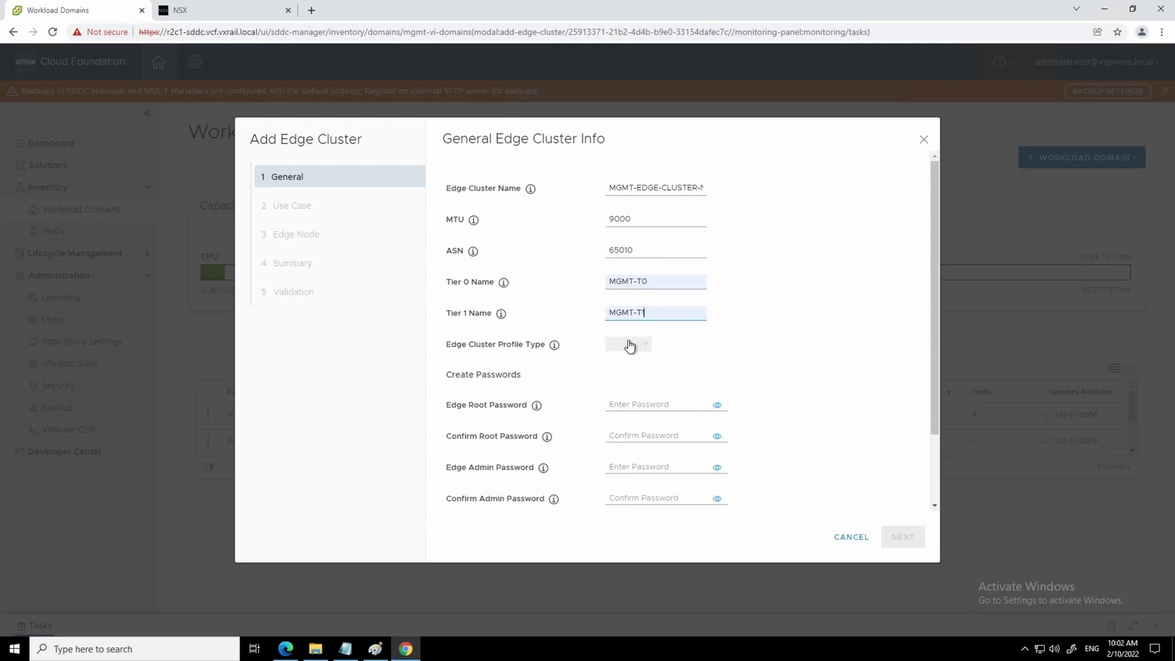
left_click(628, 345)
left_click(631, 369)
- Enter and confirm the edge root and admin passwords
left_click(633, 401)
type("V•••••••••••••••")
left_click(638, 431)
type("••••••••••••••••")
left_click(643, 466)
type("••••••••••••••••")
left_click(633, 497)
type("••••••••••••••••")
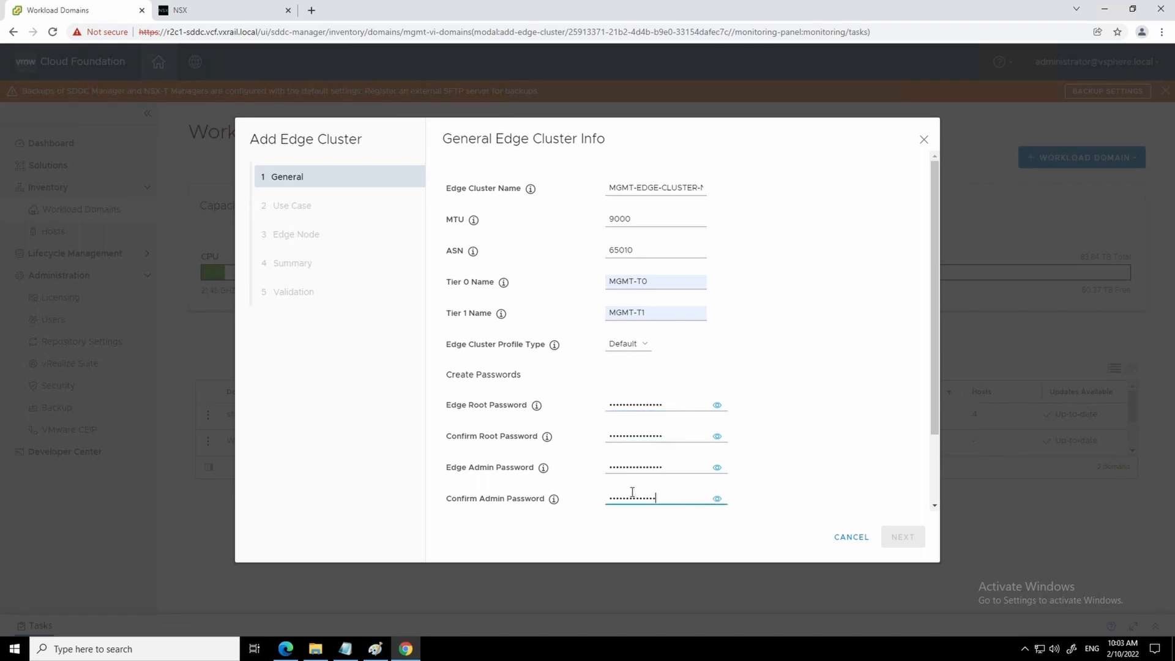
- Enter and confirm the edge audit password, then continue to the use case step
scroll(952, 473, "down", 2)
left_click(643, 441)
type("••••••••••••••••")
left_click(642, 473)
type("••••••••••••••••")
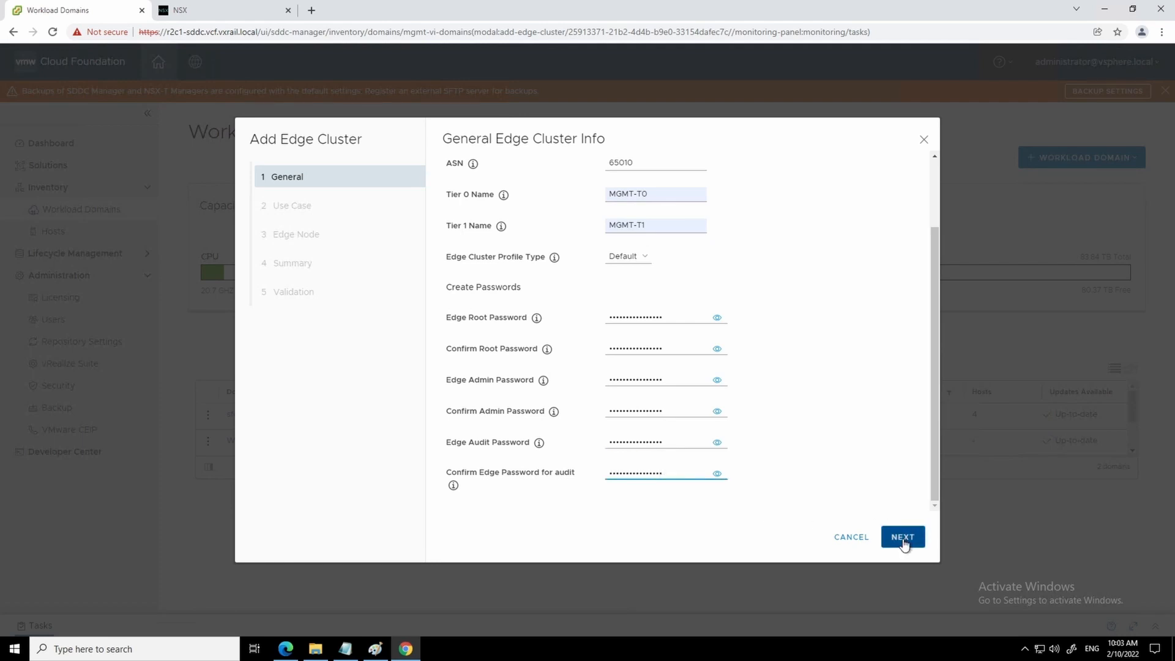
left_click(903, 537)
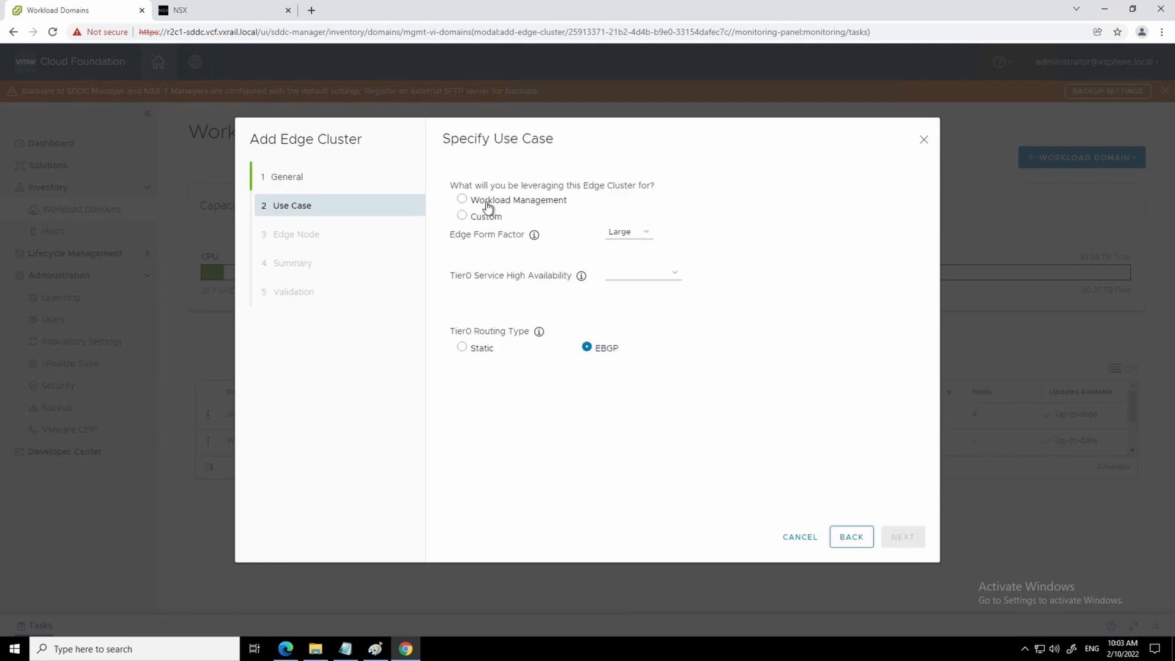
- Choose Workload Management as the use case, keeping EBGP, and continue to edge node details
left_click(463, 200)
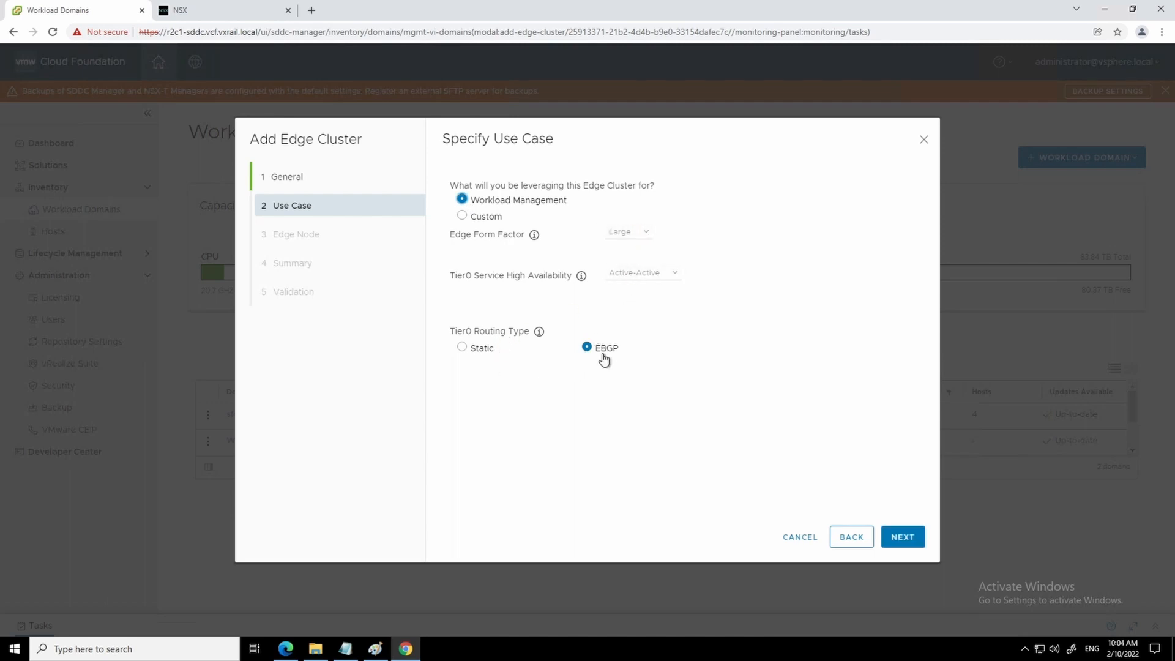
left_click(911, 543)
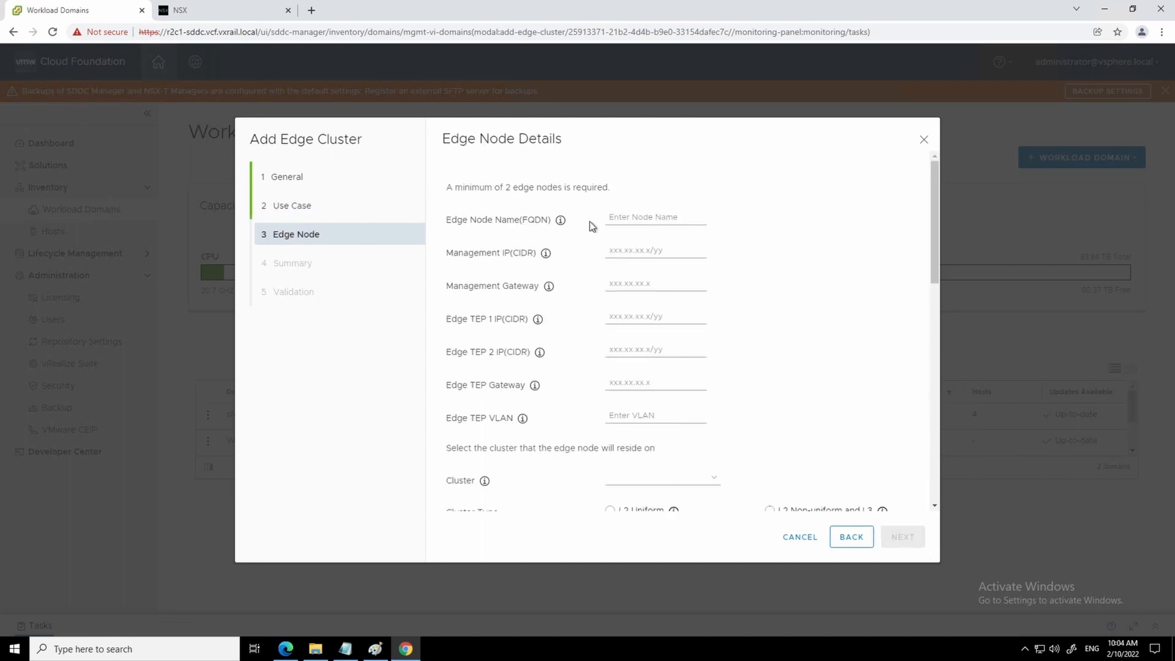
- Give edge node MGMT-EDGE-1.vcf.vxrail.local management IP 192.2.0.200/24 and gateway 192.2.0.1
left_click(628, 216)
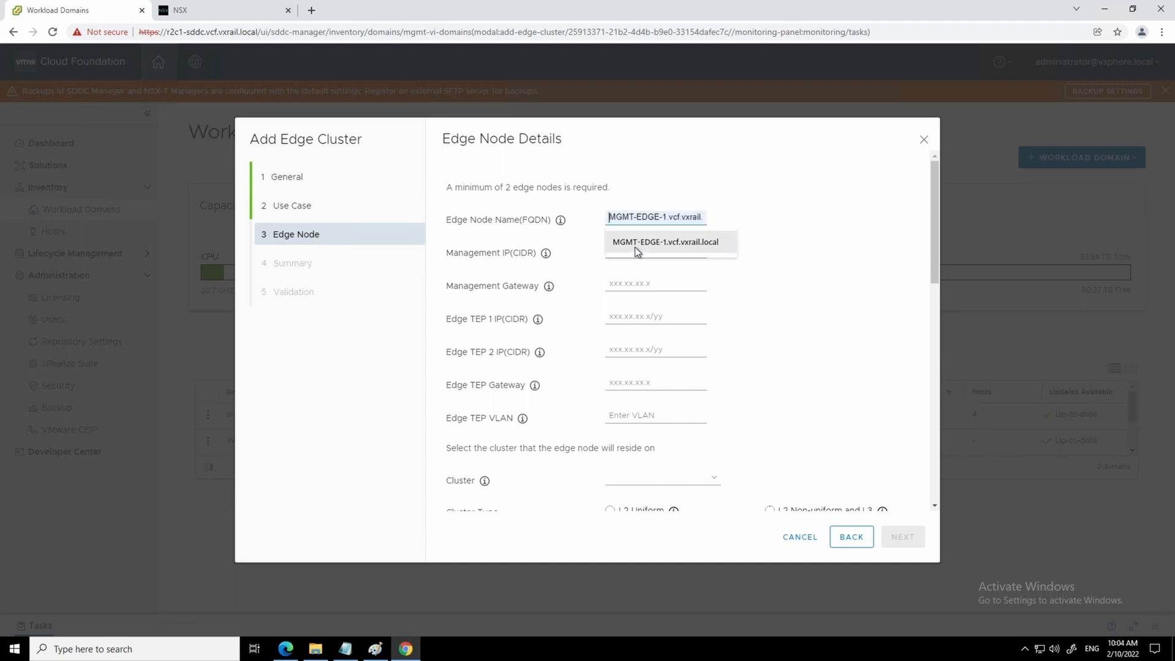
left_click(634, 241)
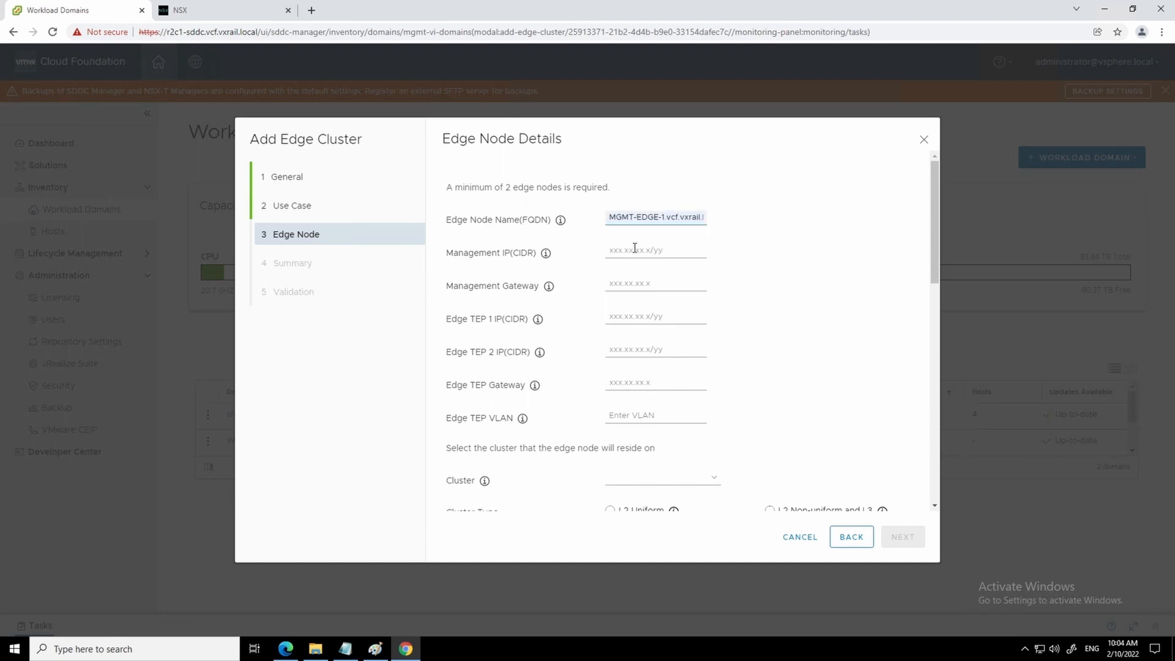
left_click(620, 251)
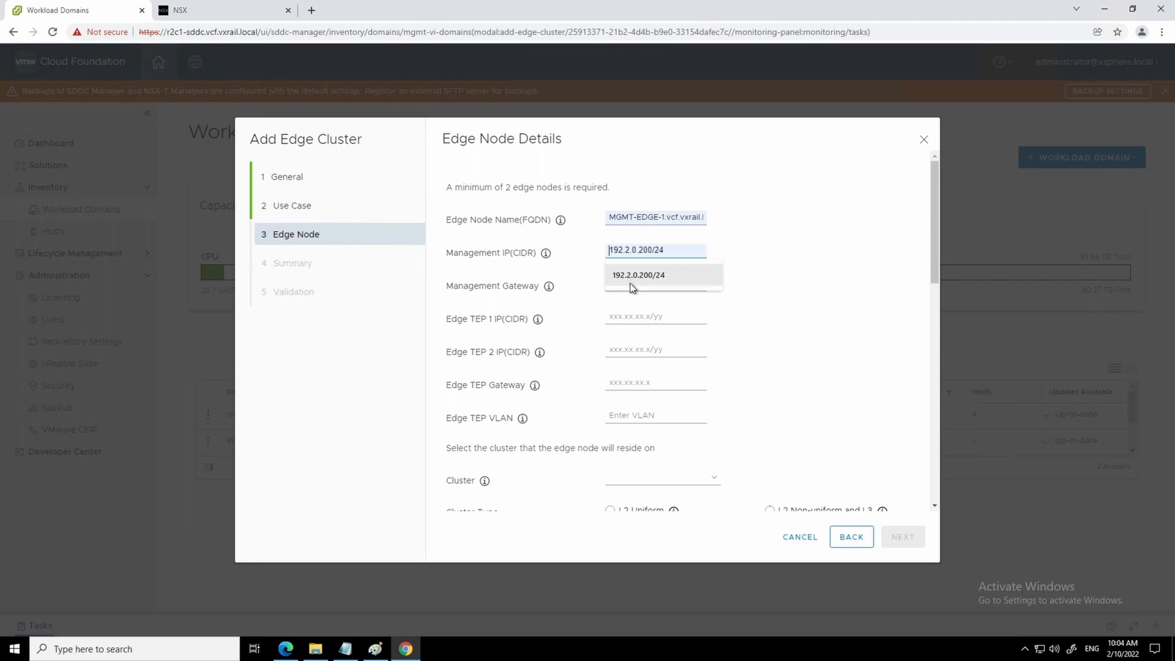
left_click(625, 285)
left_click(625, 286)
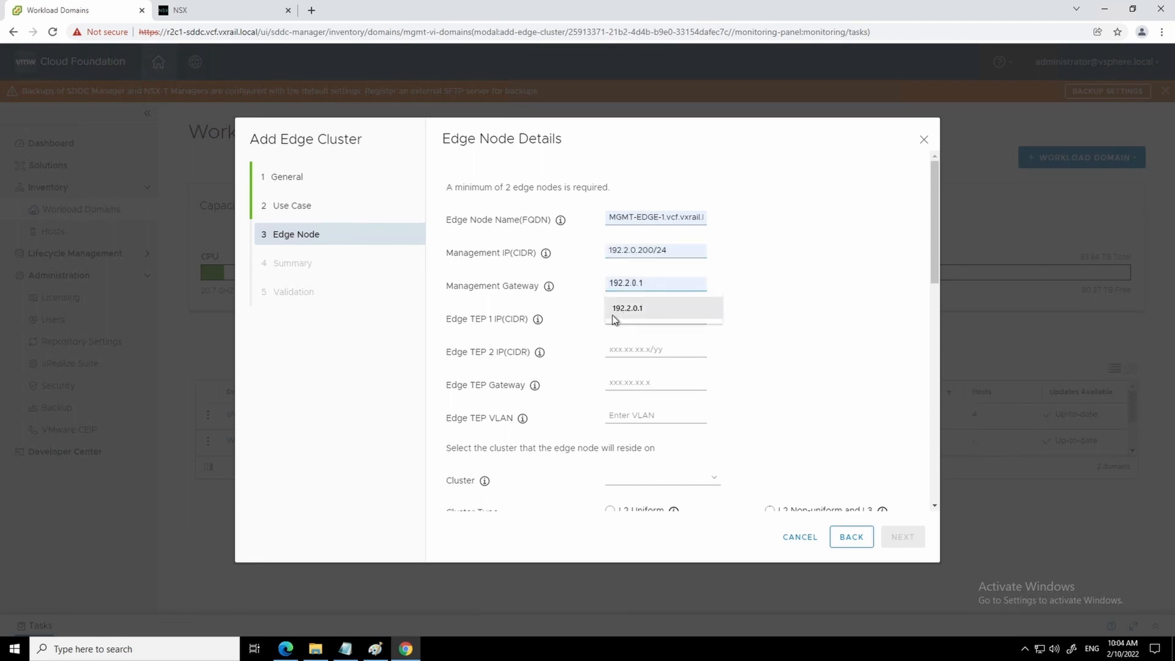
left_click(614, 308)
- Set Edge TEPs 192.2.212.10/24 and 192.2.212.11/24, TEP gateway 192.2.212.1, TEP VLAN 212
left_click(613, 317)
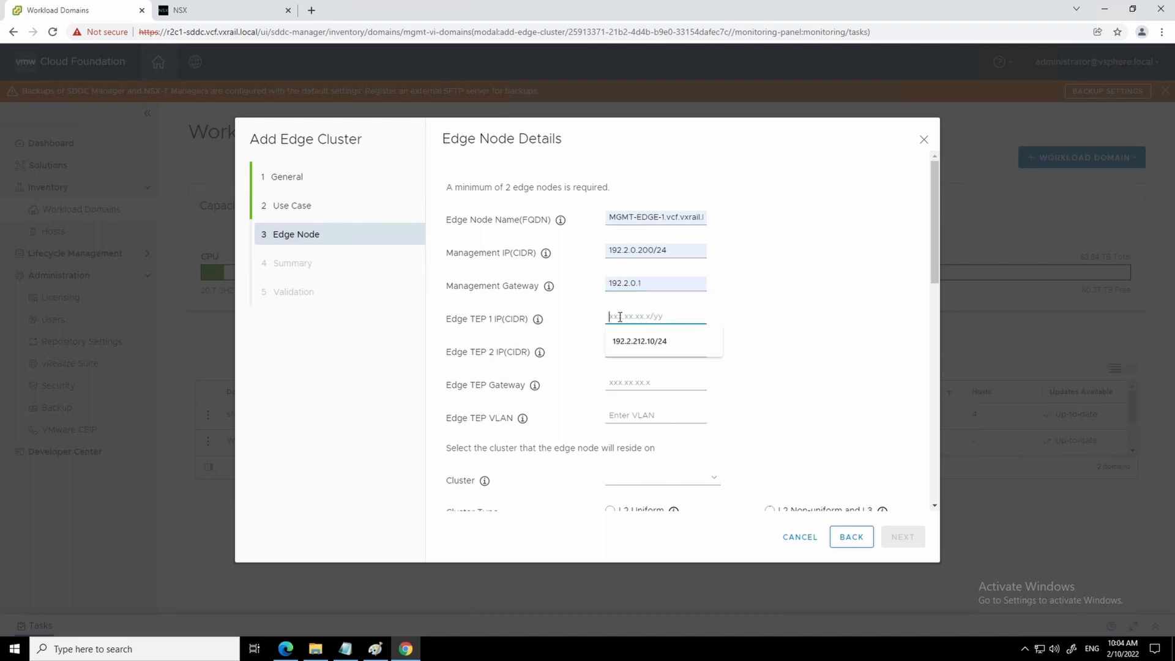
left_click(637, 342)
left_click(623, 351)
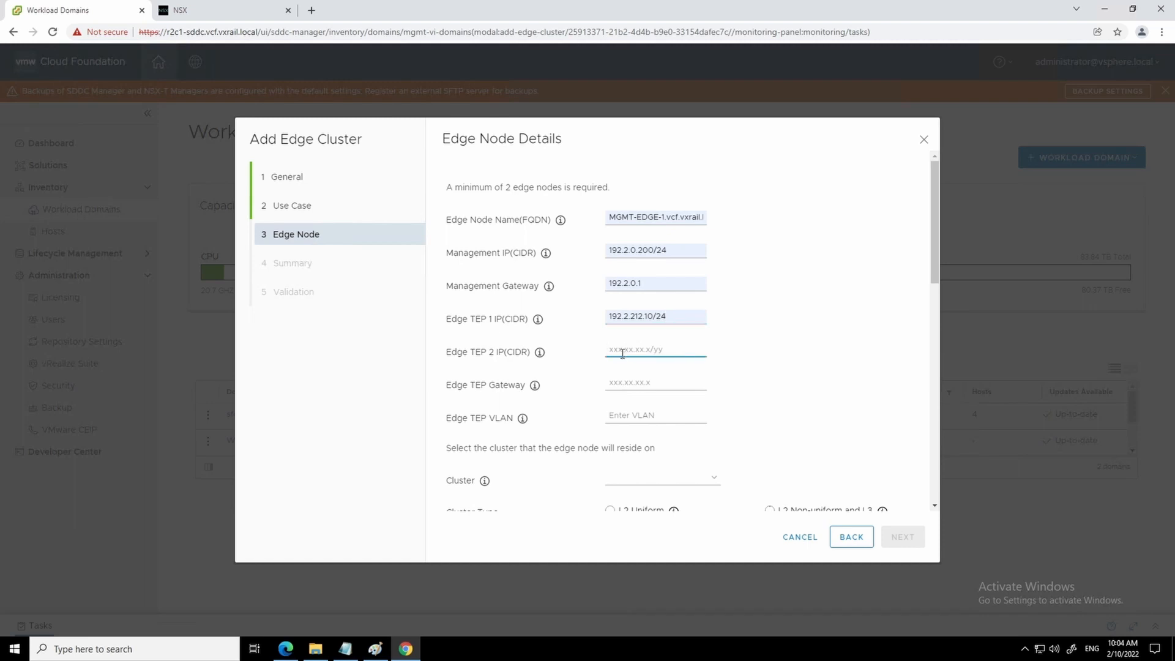
type("192.2.212.11/24")
left_click(654, 383)
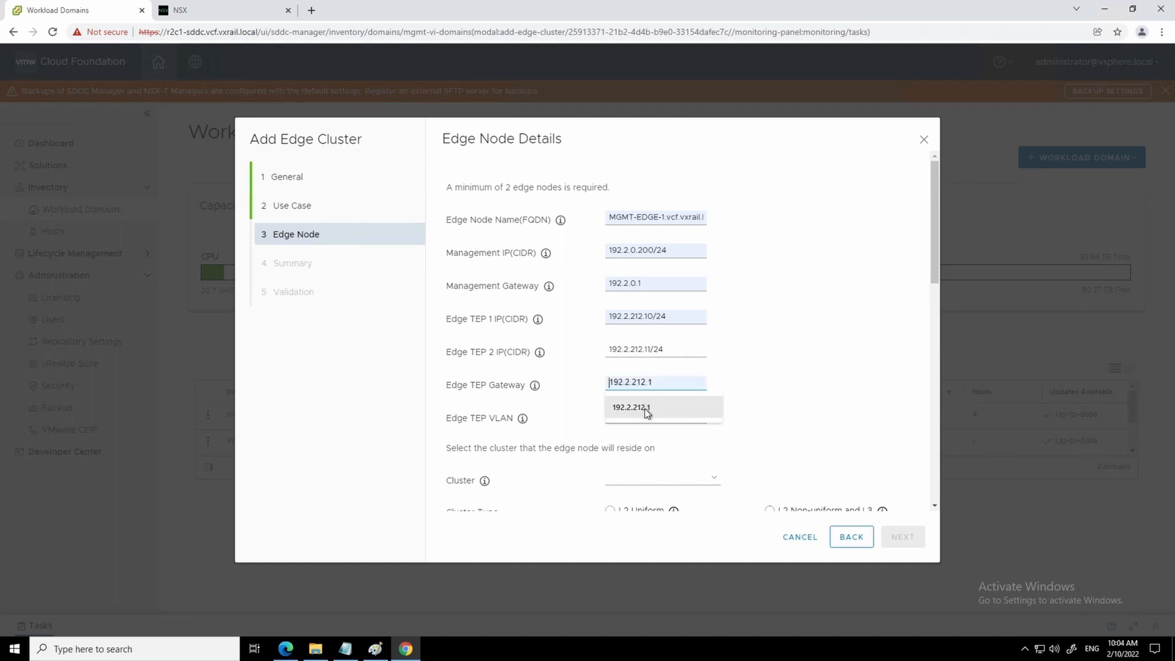
left_click(646, 408)
left_click(636, 415)
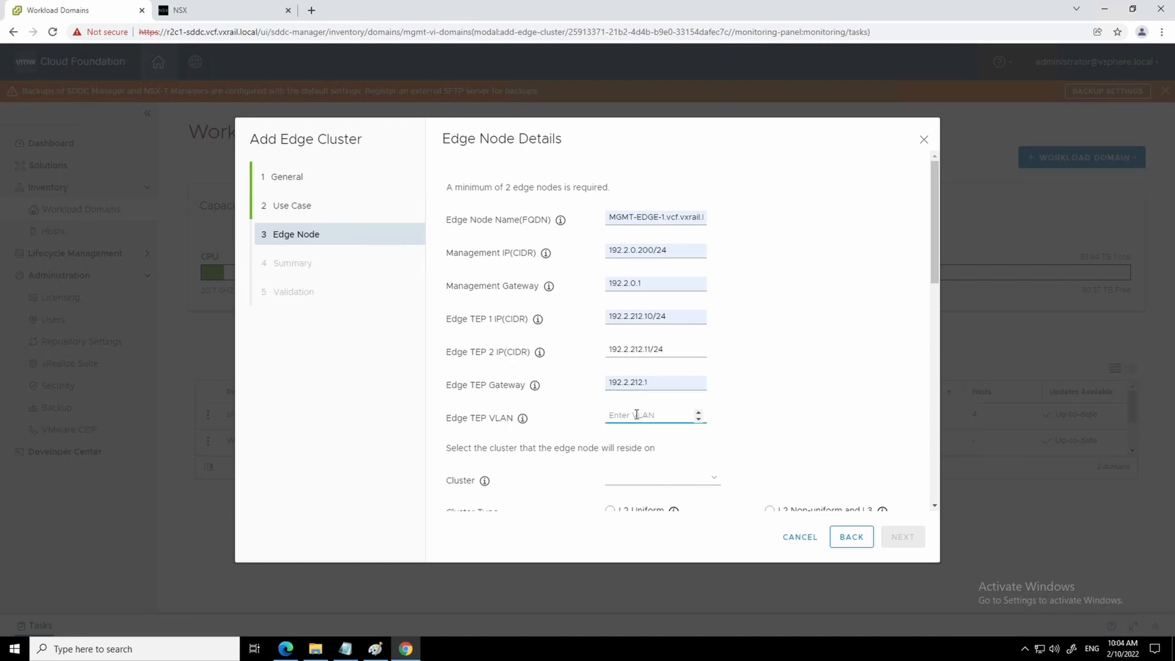
type("212")
- Place the edge node on cluster VCFVxRail_Mgmt_Cluster
scroll(740, 380, "down", 2)
left_click(709, 360)
left_click(647, 370)
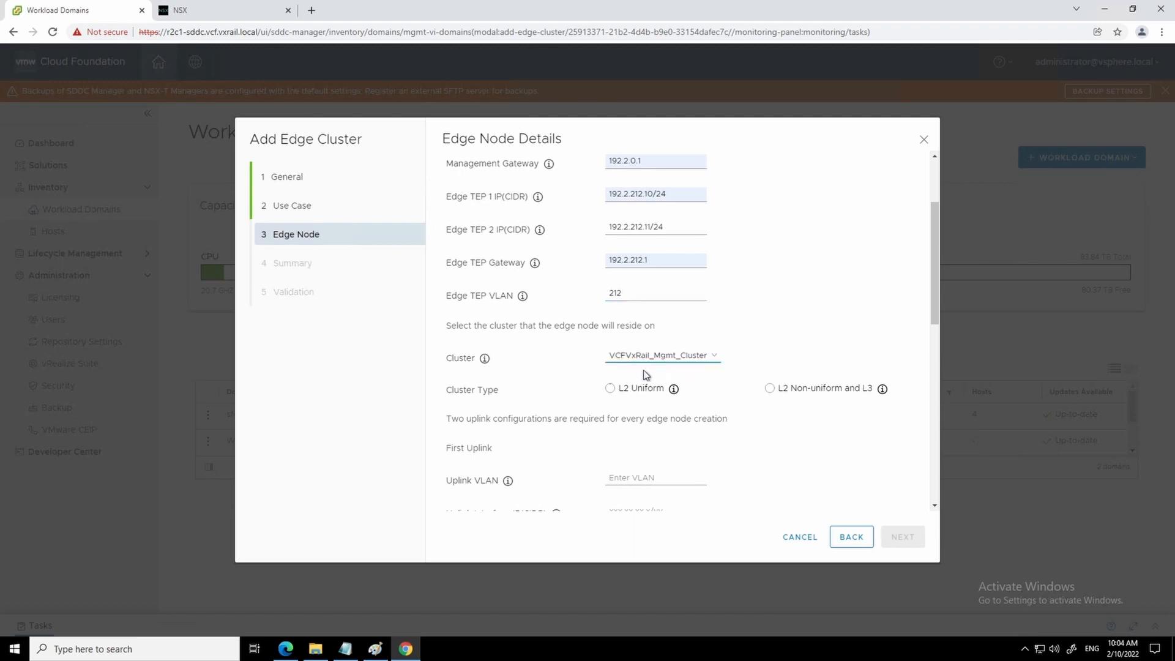
- Make the cluster type L2 Uniform and give the first uplink VLAN 220, interface 192.2.220.2/24
left_click(610, 391)
scroll(685, 428, "down", 2)
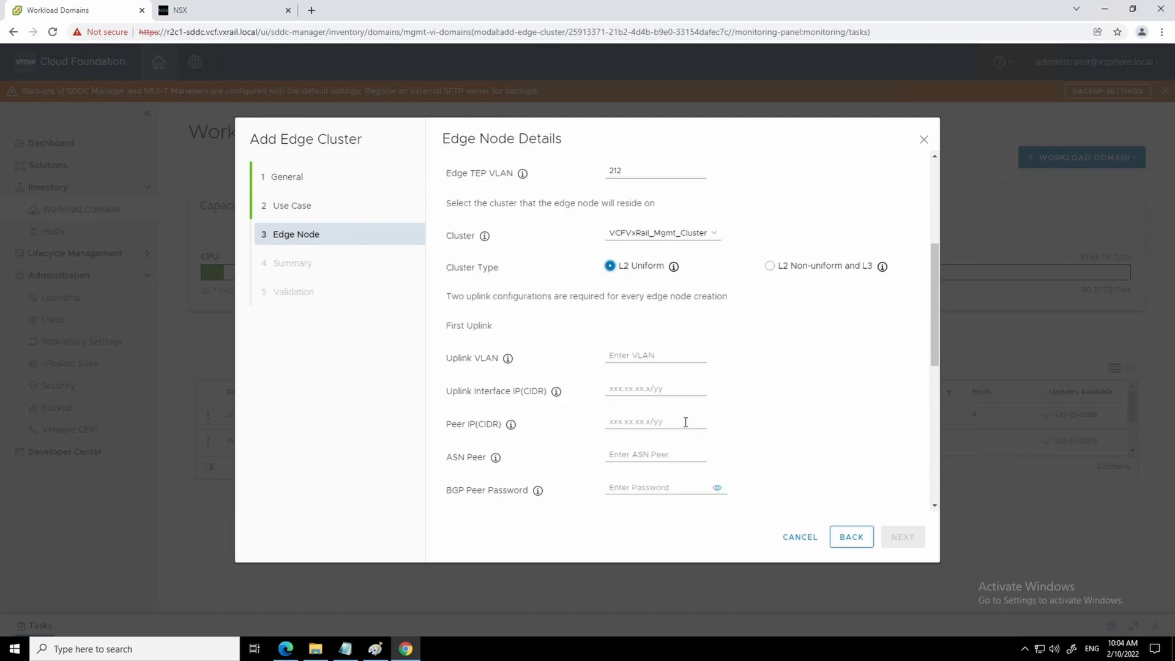
left_click(620, 355)
type("220")
left_click(626, 390)
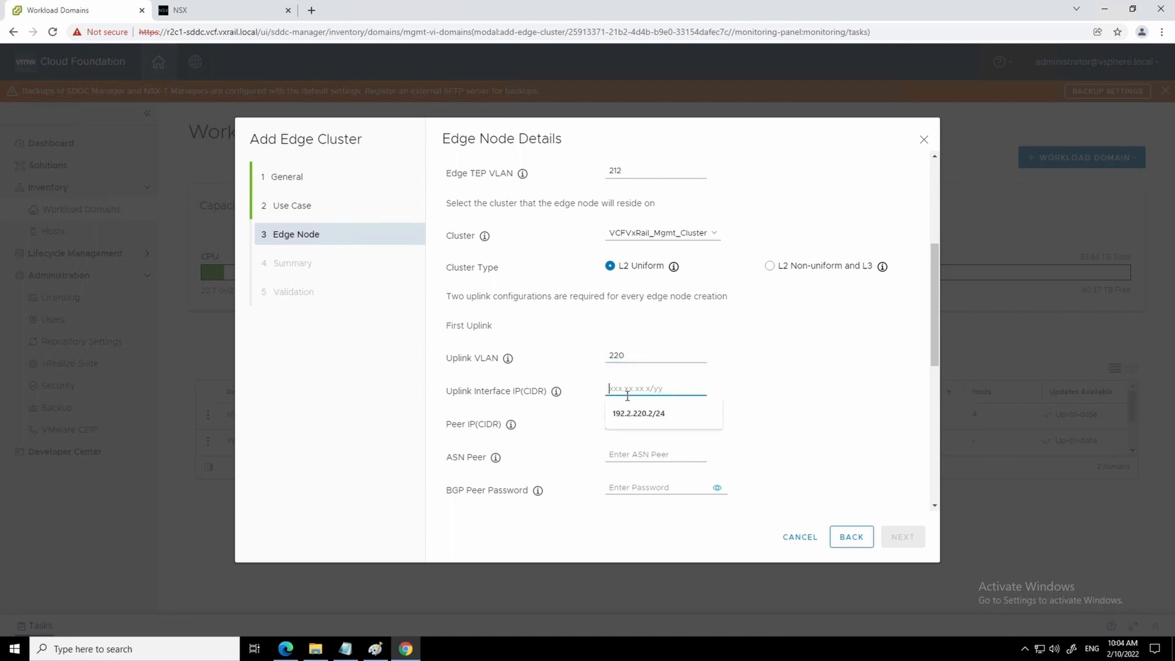
left_click(637, 421)
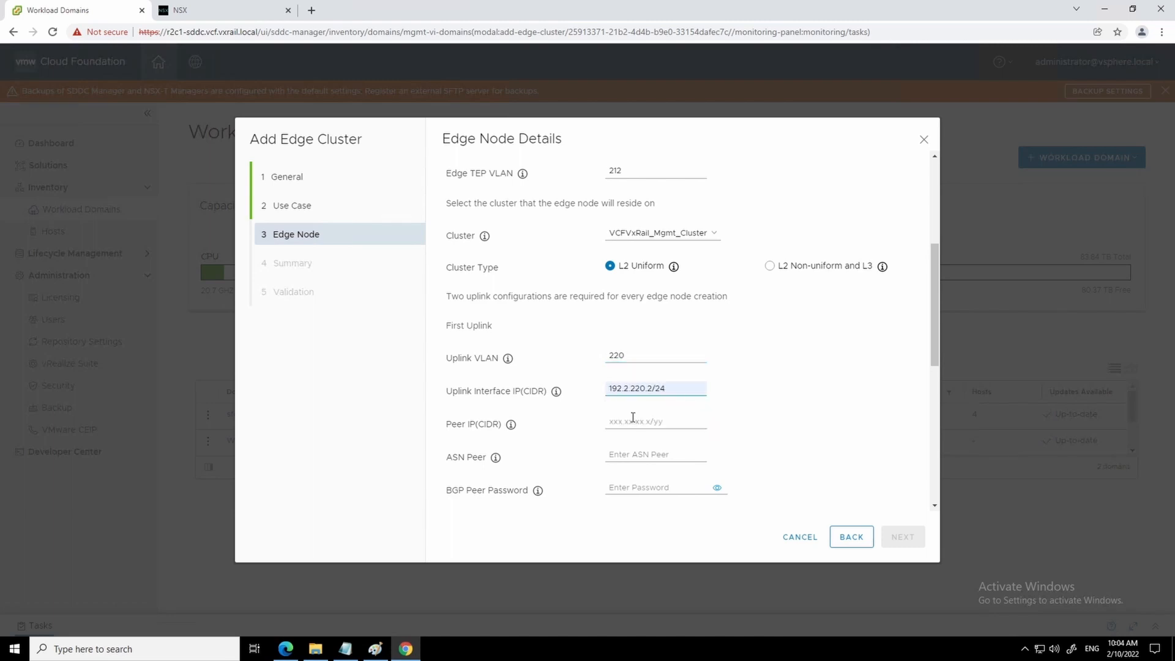
- Set the first uplink's BGP peer to 192.2.220.1/24 with peer ASN 65001
left_click(631, 420)
type("192.2.220.1")
left_click(622, 455)
left_click(655, 423)
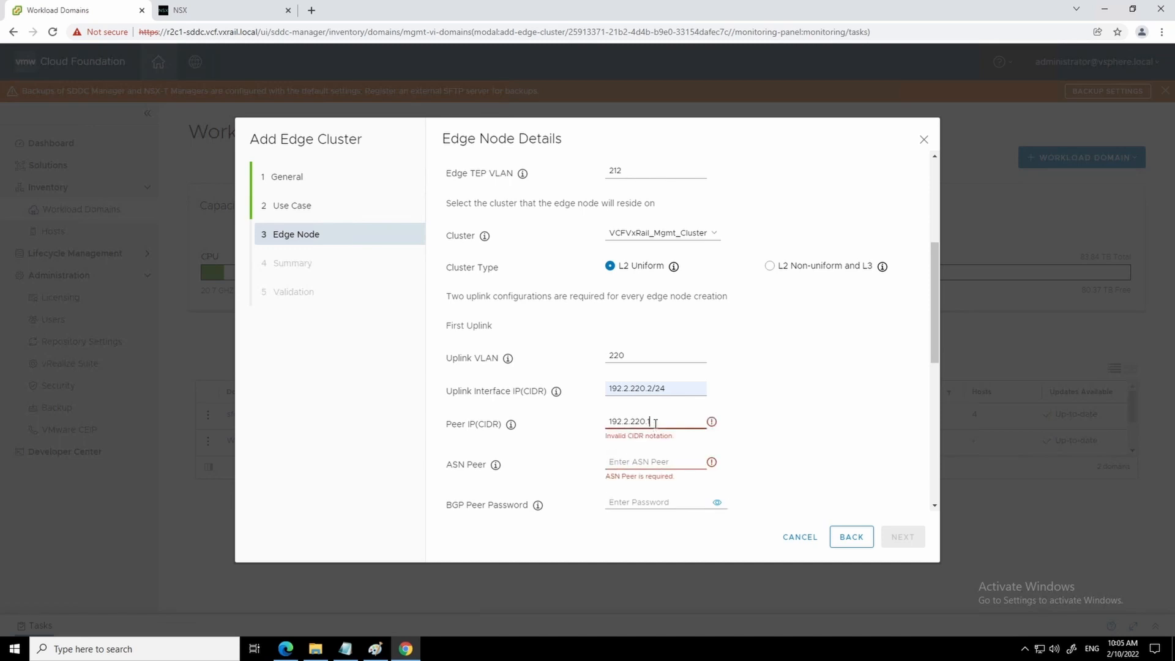
type("/24")
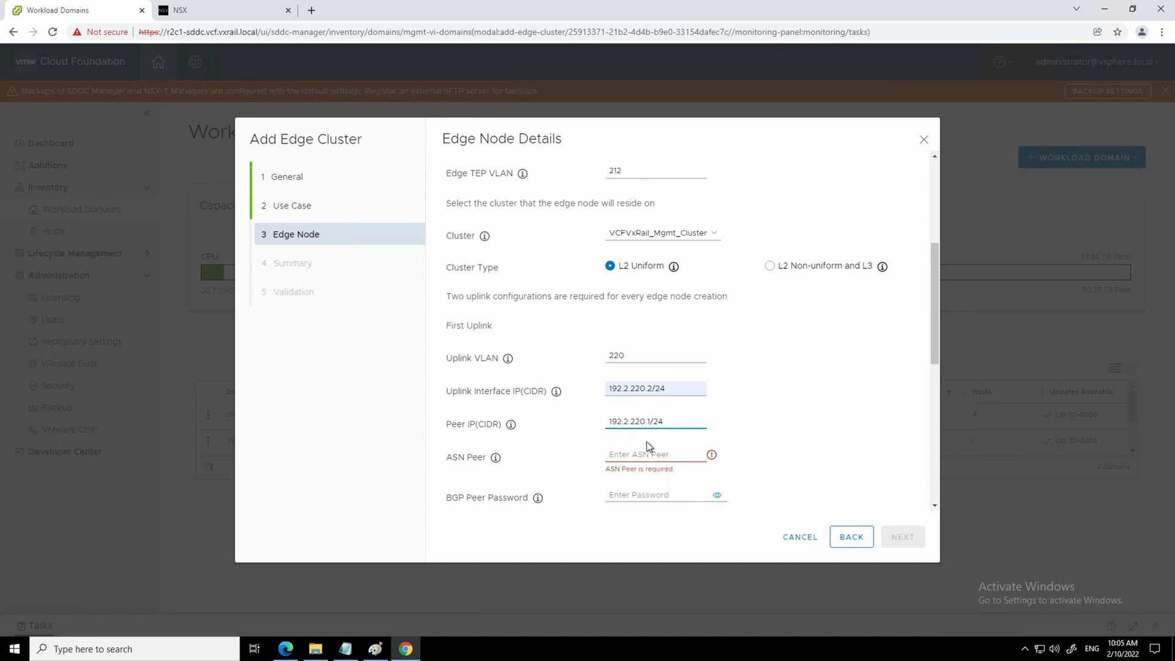
left_click(642, 453)
type("65001")
- Enter and confirm the first uplink's BGP peer password
left_click(639, 488)
type("VMware1!")
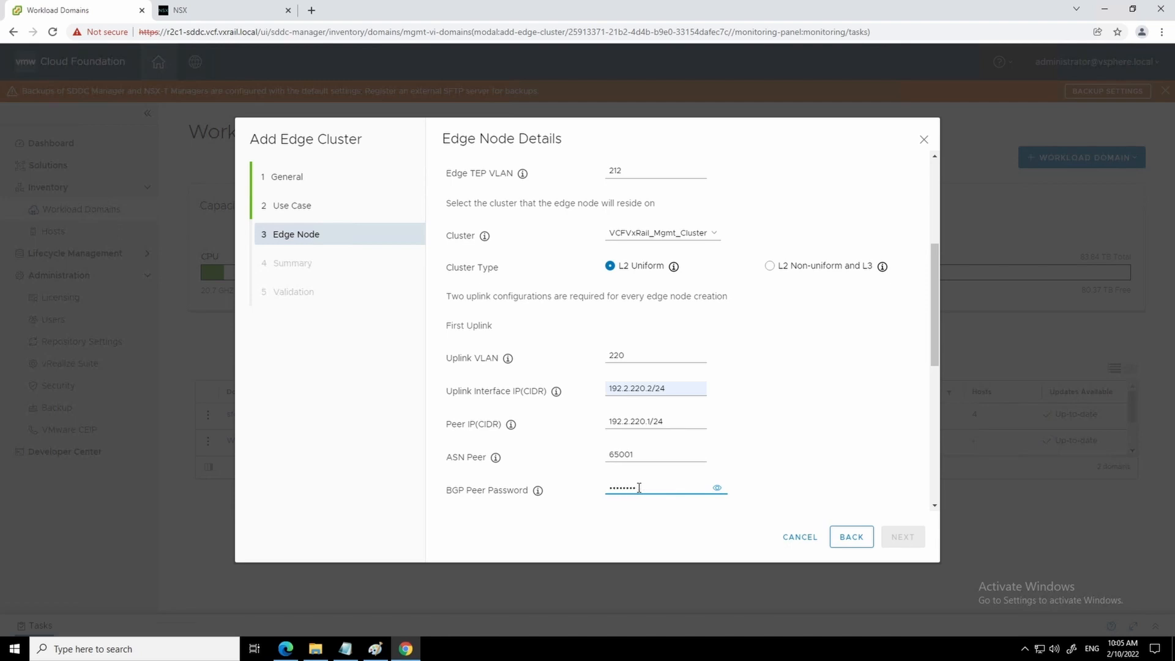
scroll(707, 426, "down", 2)
left_click(635, 397)
type("VMware1!")
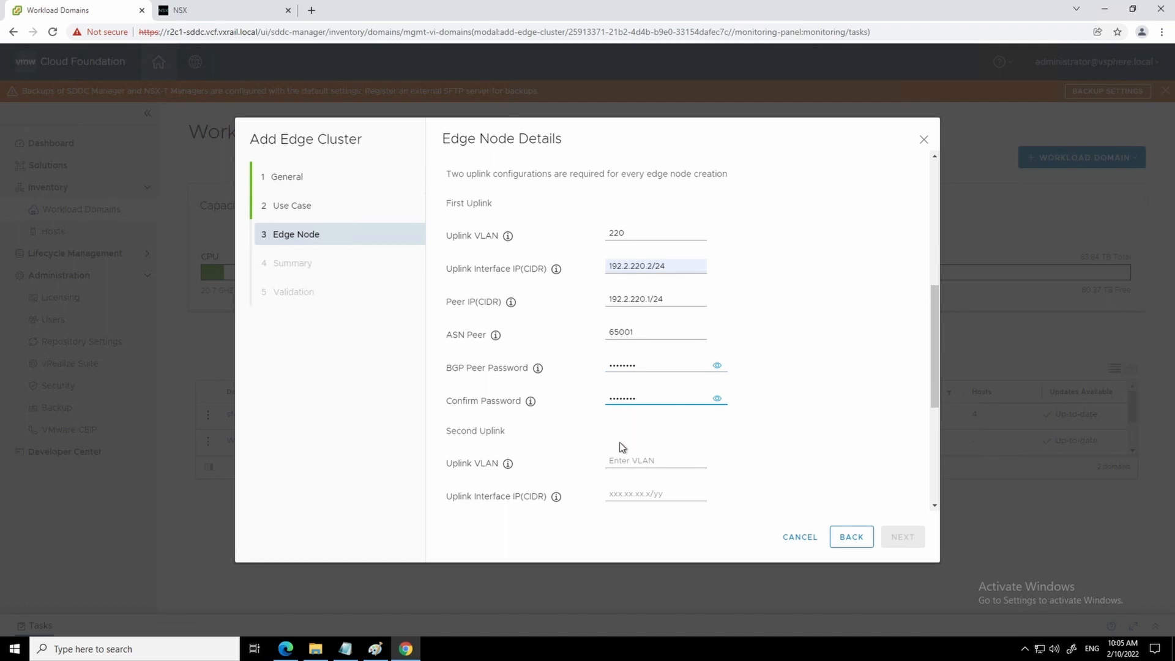
- Give the second uplink VLAN 221 and interface IP 192.2.221.2/24
left_click(619, 459)
type("221")
left_click(629, 497)
left_click(641, 521)
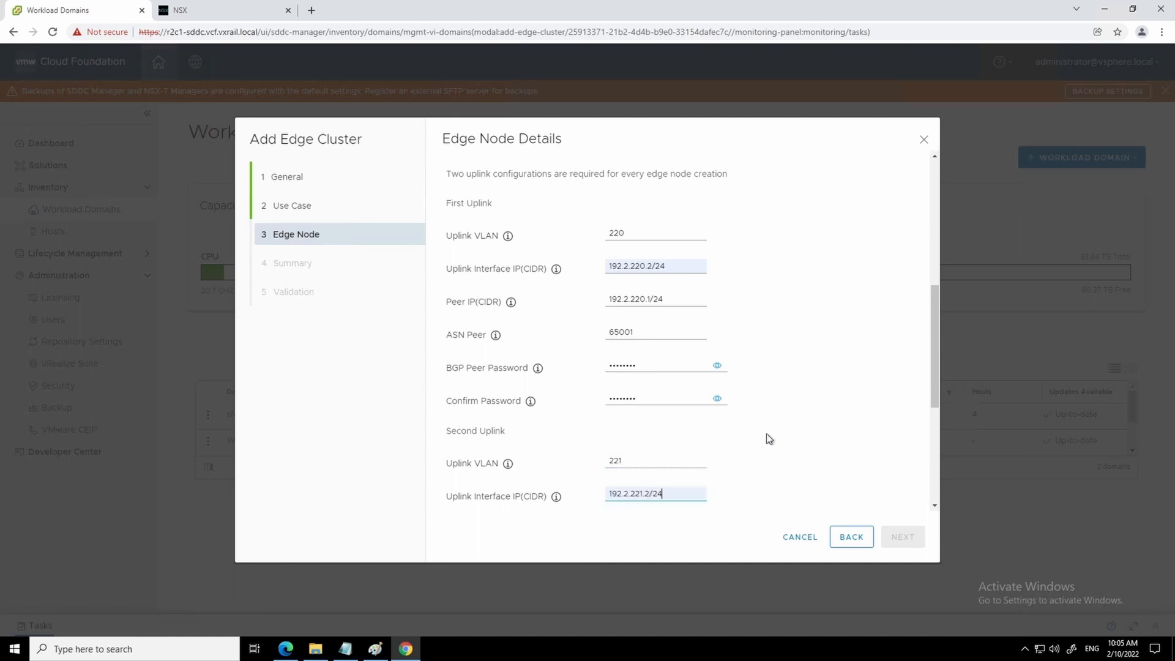
scroll(774, 433, "down", 2)
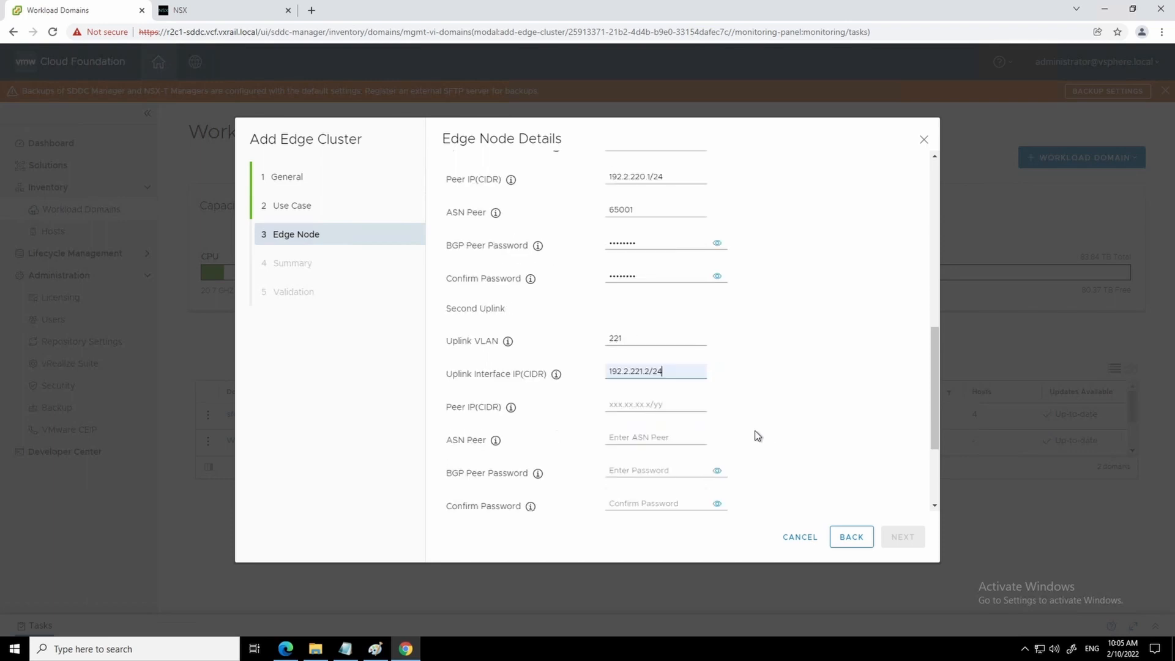
- Set the second uplink's peer to 192.2.221.1/24 with peer ASN and BGP peer password
left_click(641, 408)
type("192.2.221.1/24")
left_click(637, 441)
type("65001")
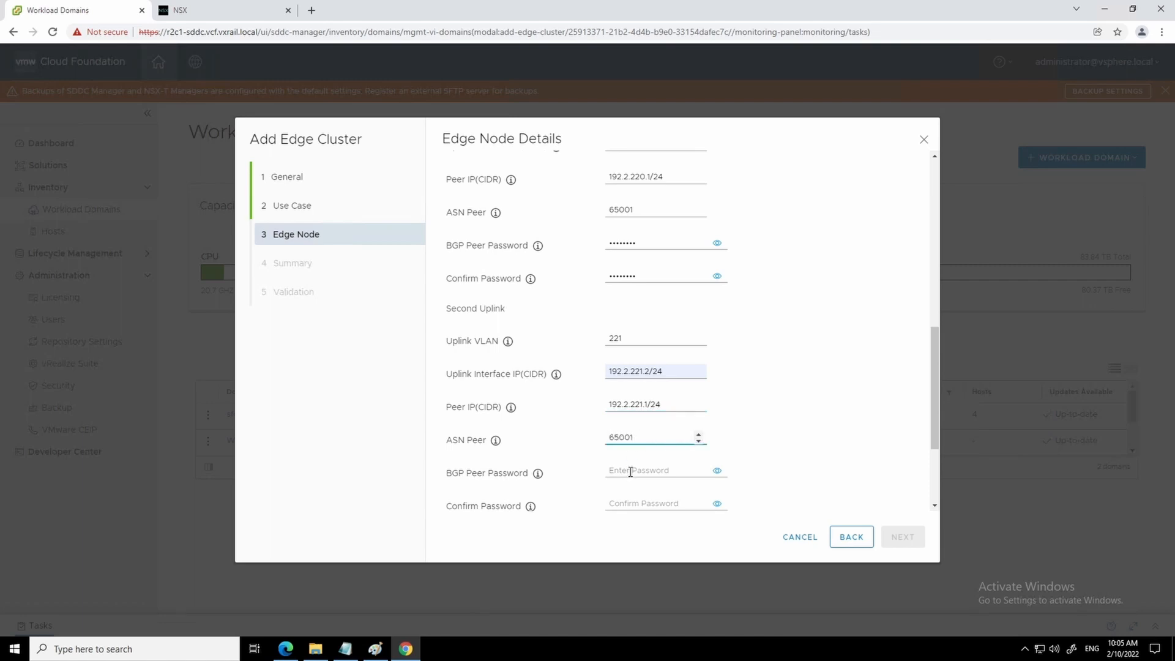
left_click(630, 470)
type("VMware1")
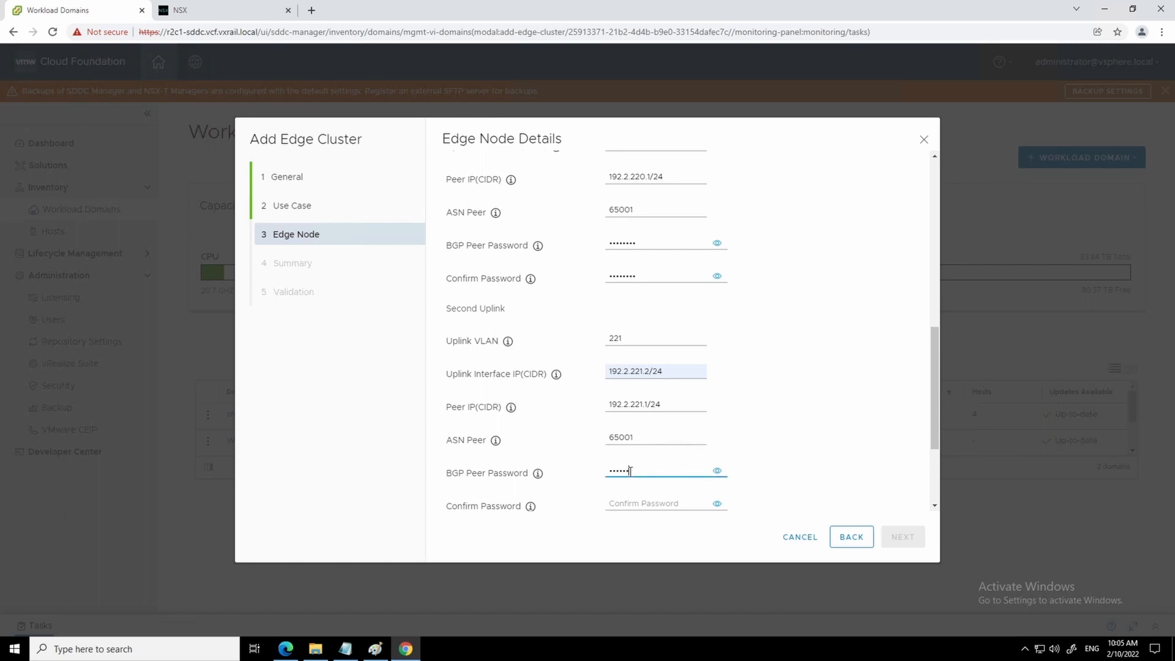
type("!")
left_click(624, 503)
type("VMware1!")
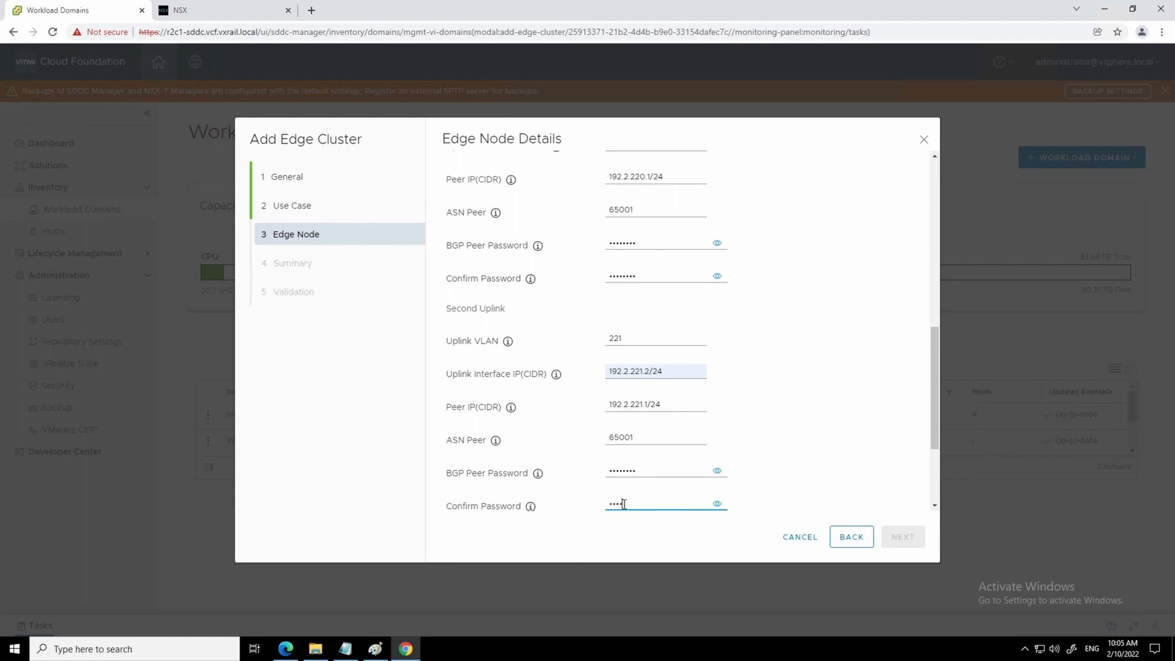
- Add MGMT-EDGE-1 to the edge node list and start a blank entry for another node
scroll(677, 452, "down", 2)
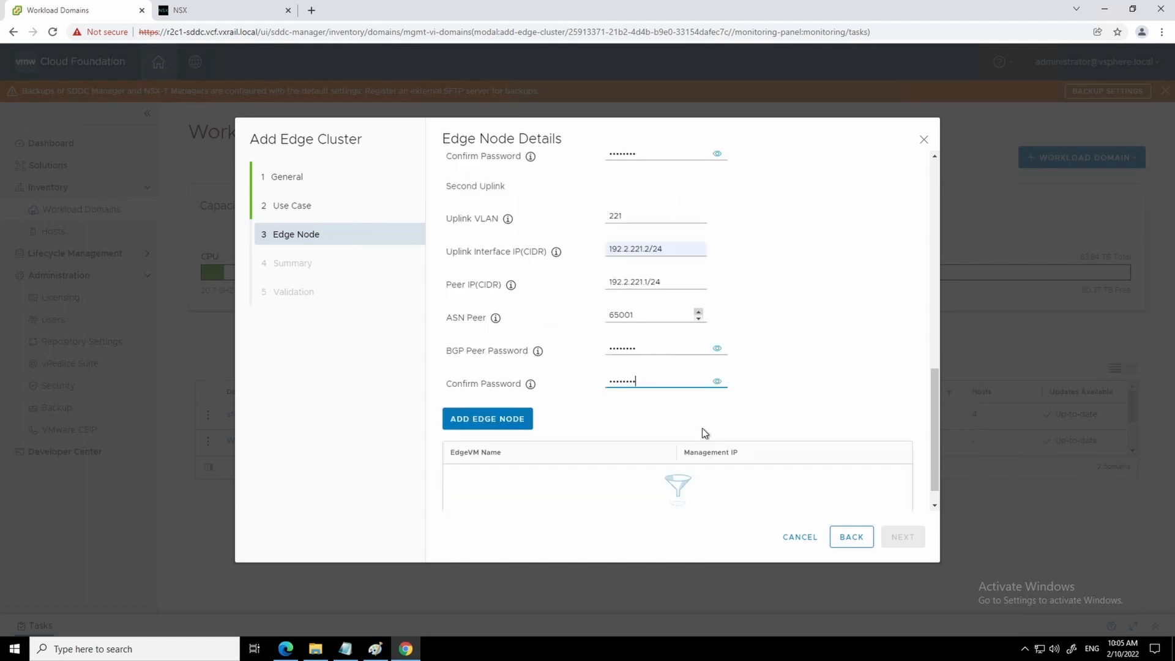
left_click(510, 395)
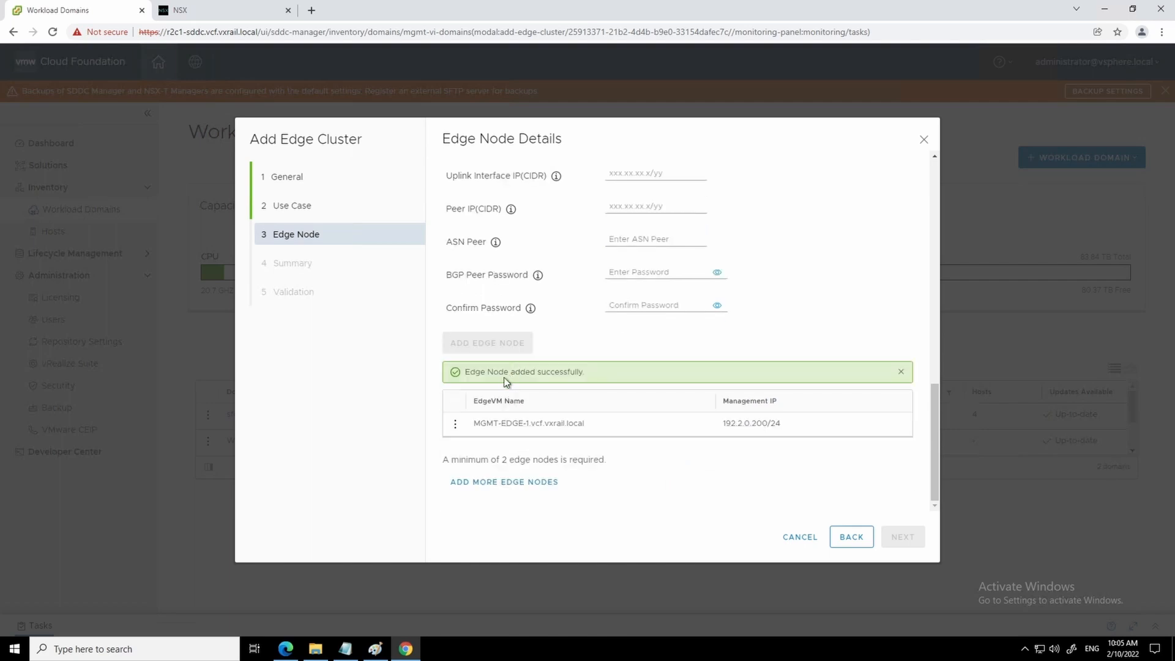
left_click(478, 483)
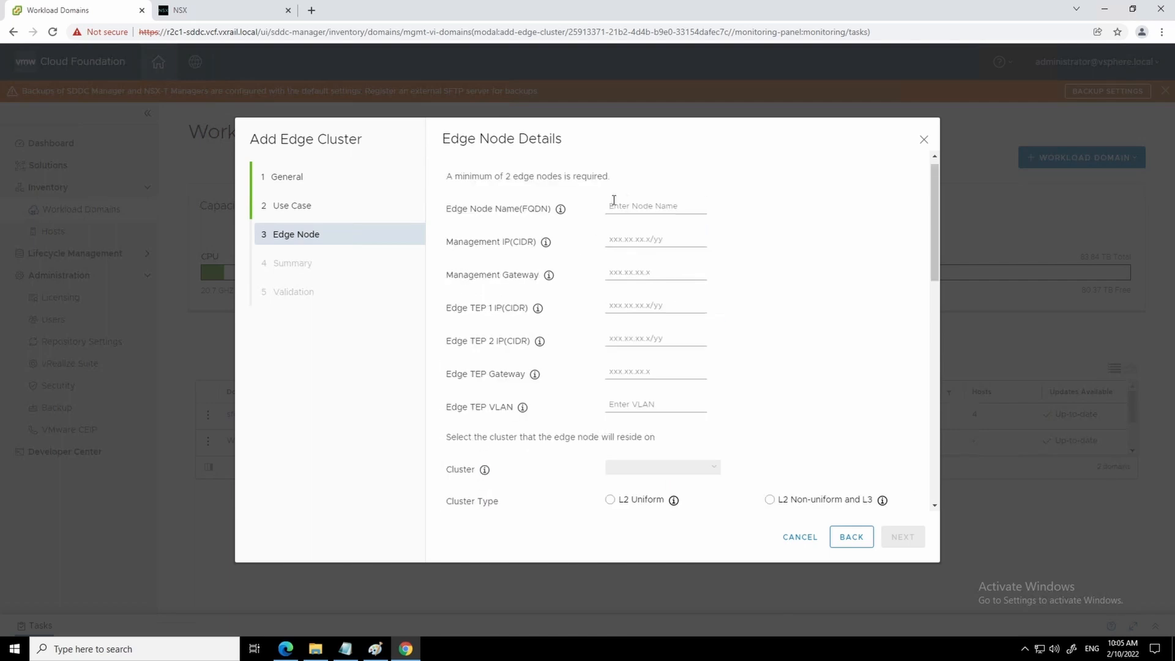
- Name the node MGMT-EDGE-2 with management IP 192.2.0.201/24 and gateway 192.2.0.1
left_click(626, 205)
left_click(636, 231)
left_click(664, 205)
key("BackSpace")
type("2")
left_click(636, 238)
left_click(645, 266)
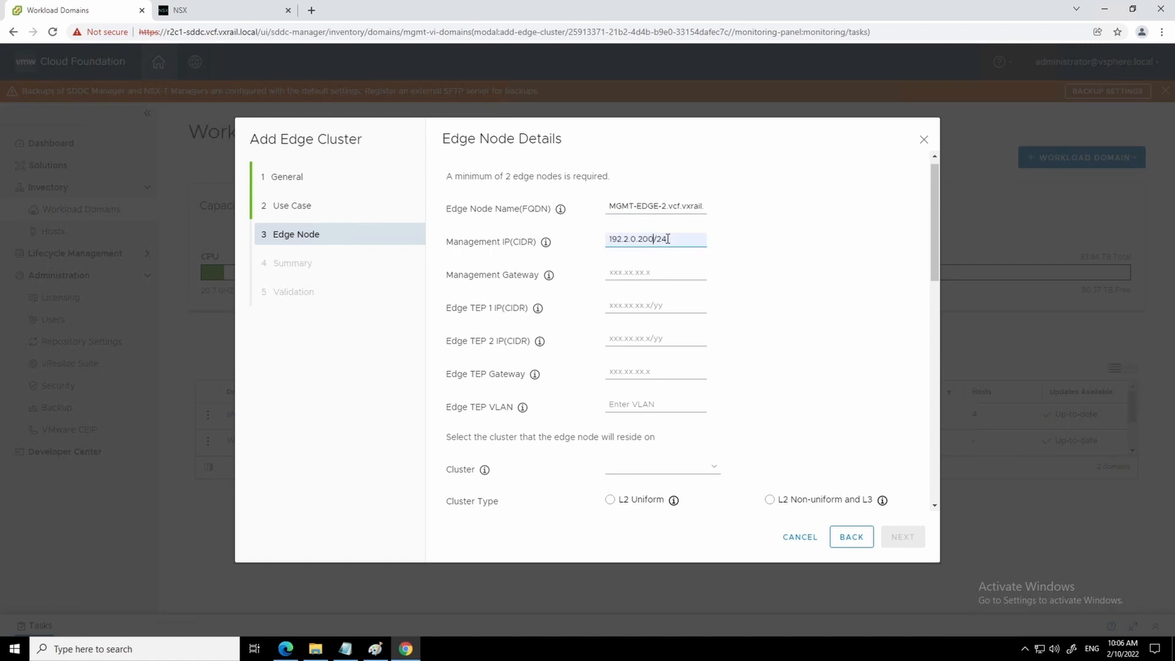
left_click(630, 271)
left_click(637, 295)
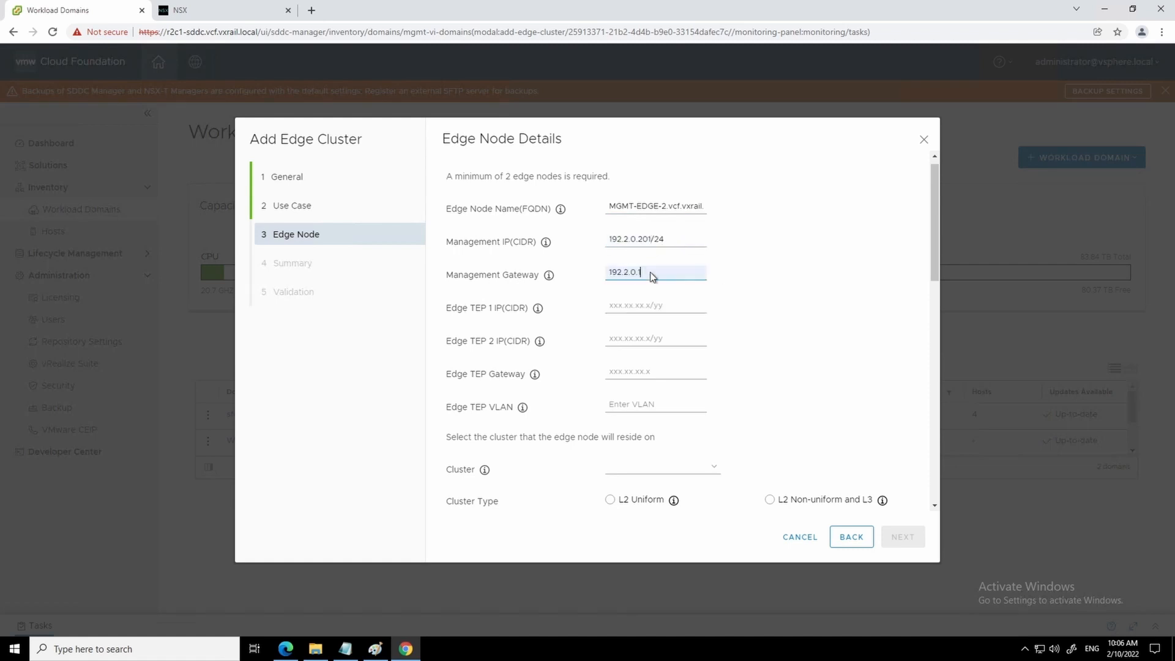
- Set TEPs 192.2.212.20/24 and 192.2.212.21/24, gateway 192.2.212.1, VLAN 212, cluster VCFVxRail_Mgmt_Cluster
left_click(618, 305)
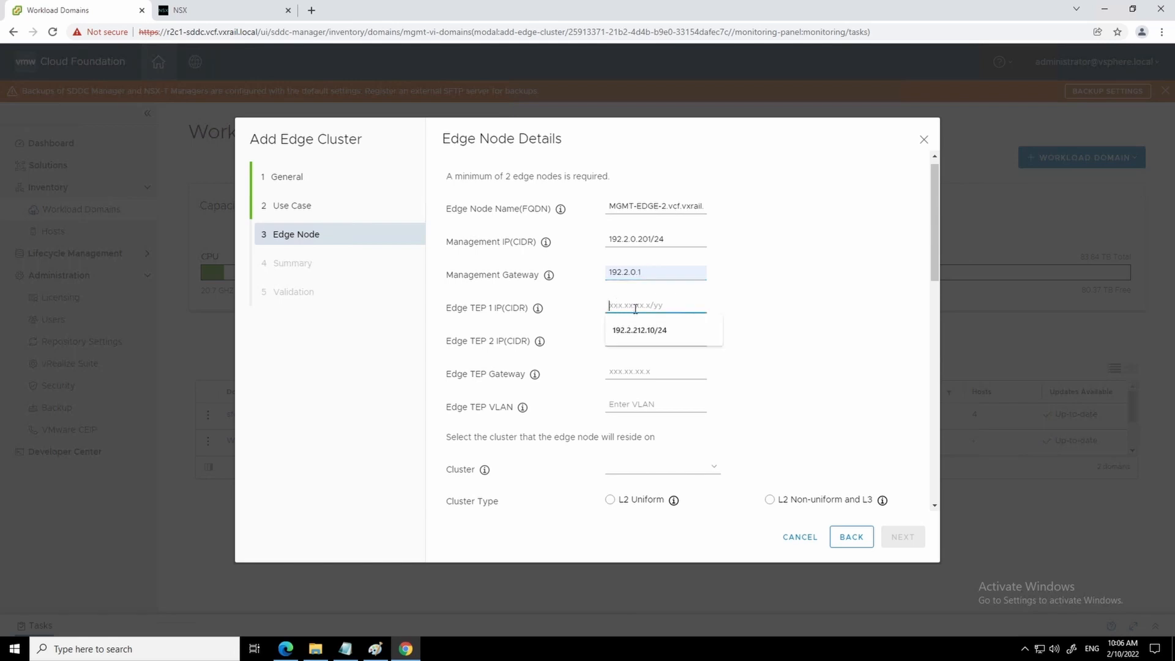
left_click(645, 330)
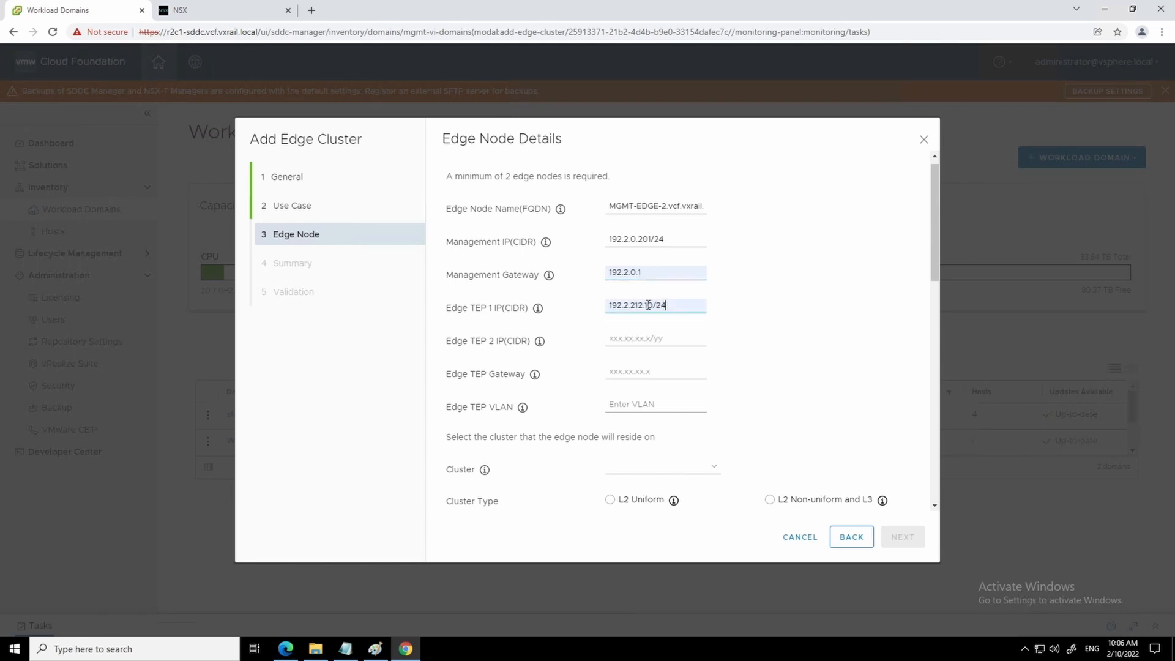
key("Delete")
type("2")
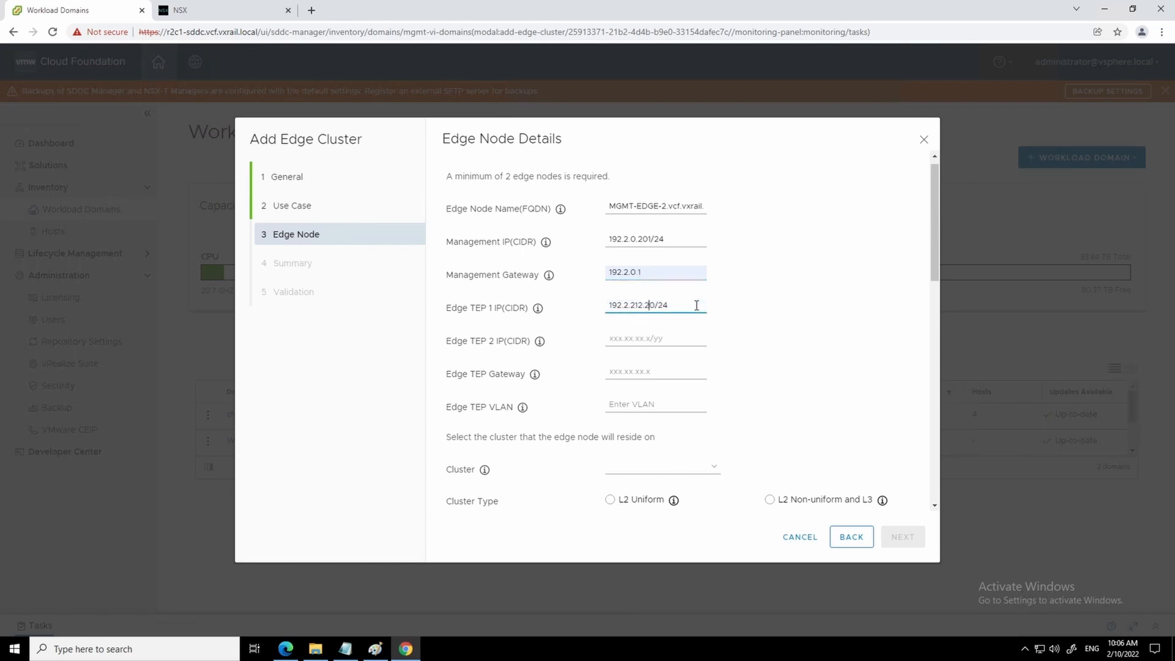
left_click(627, 339)
type("192.2.212.21/24")
left_click(635, 373)
left_click(638, 395)
left_click(619, 399)
type("212")
left_click(630, 469)
left_click(640, 481)
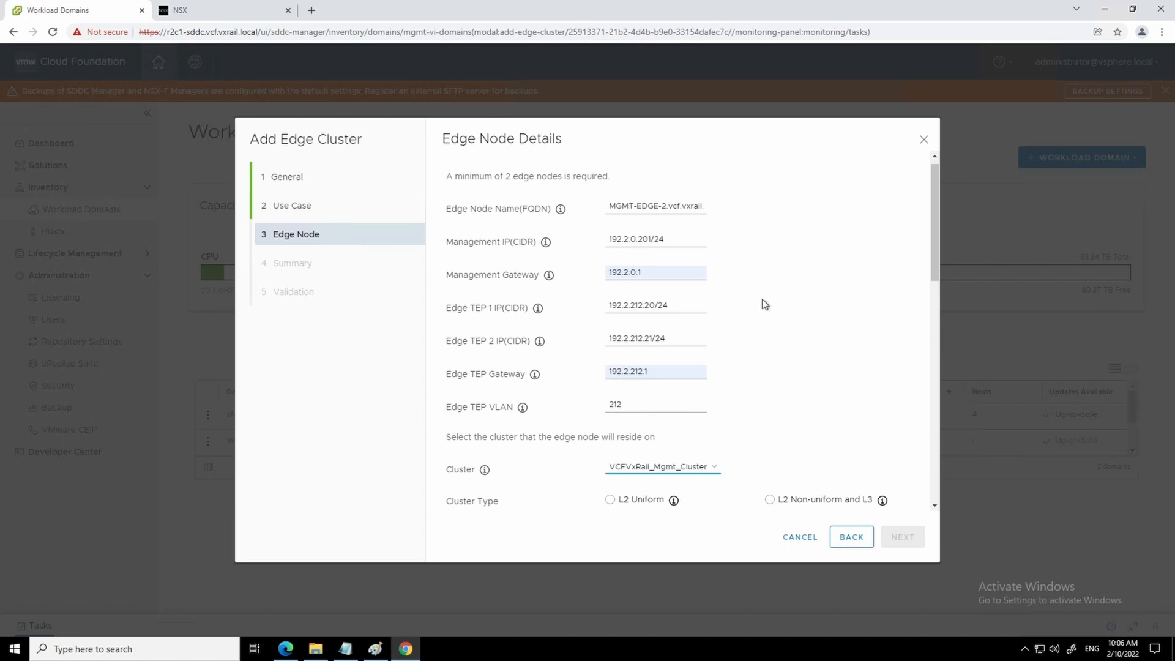
- Set L2 Uniform and give the first uplink VLAN 220 with interface 192.2.220.3/24
scroll(764, 293, "down", 2)
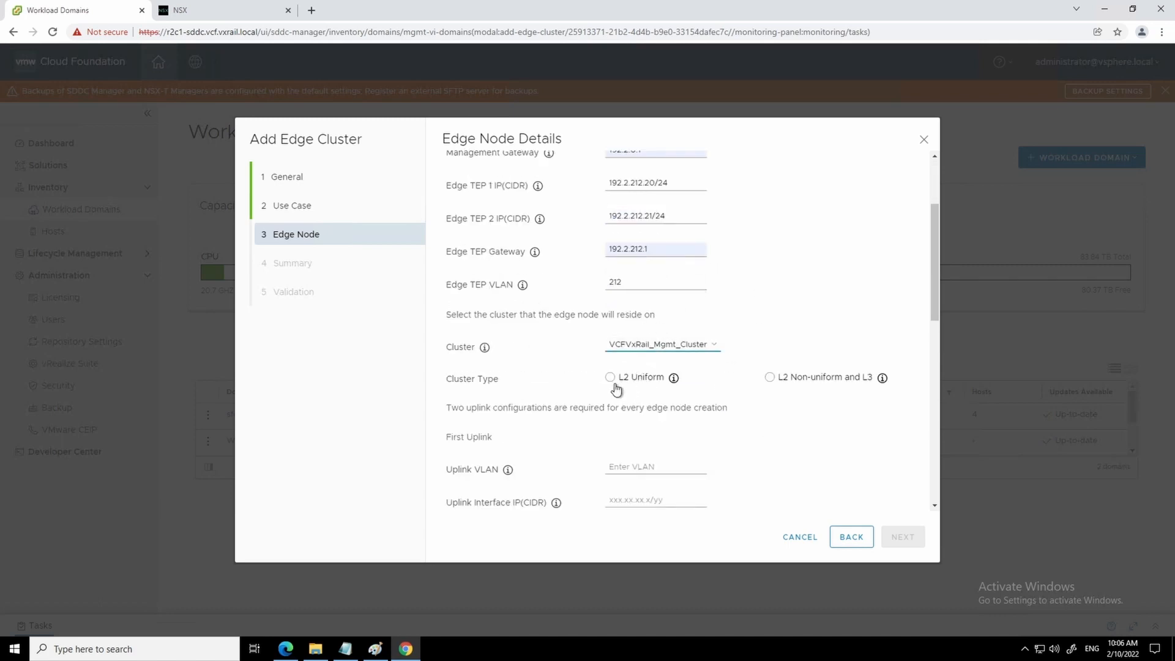
left_click(610, 377)
left_click(617, 463)
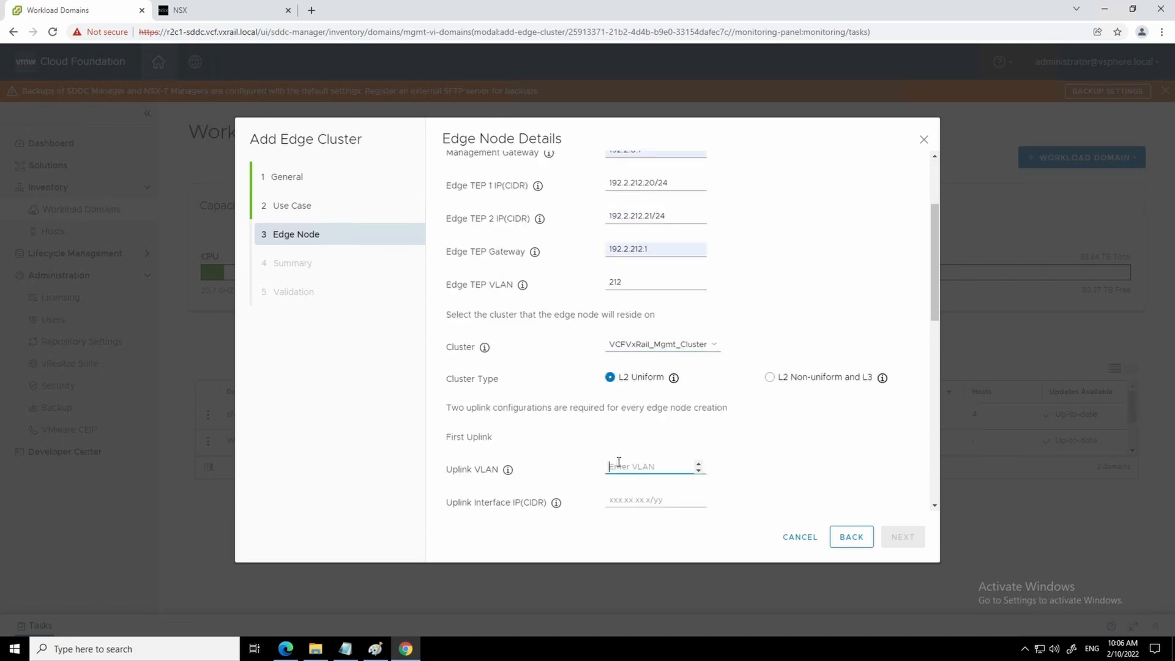
type("220")
left_click(623, 500)
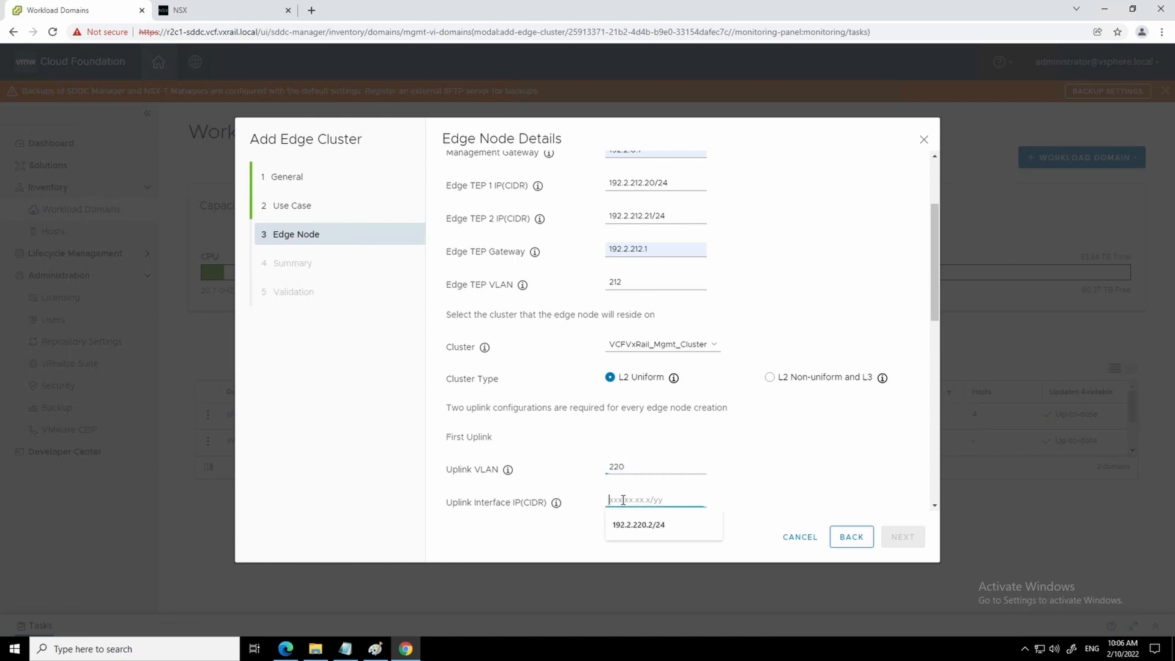
left_click(637, 528)
left_click(652, 501)
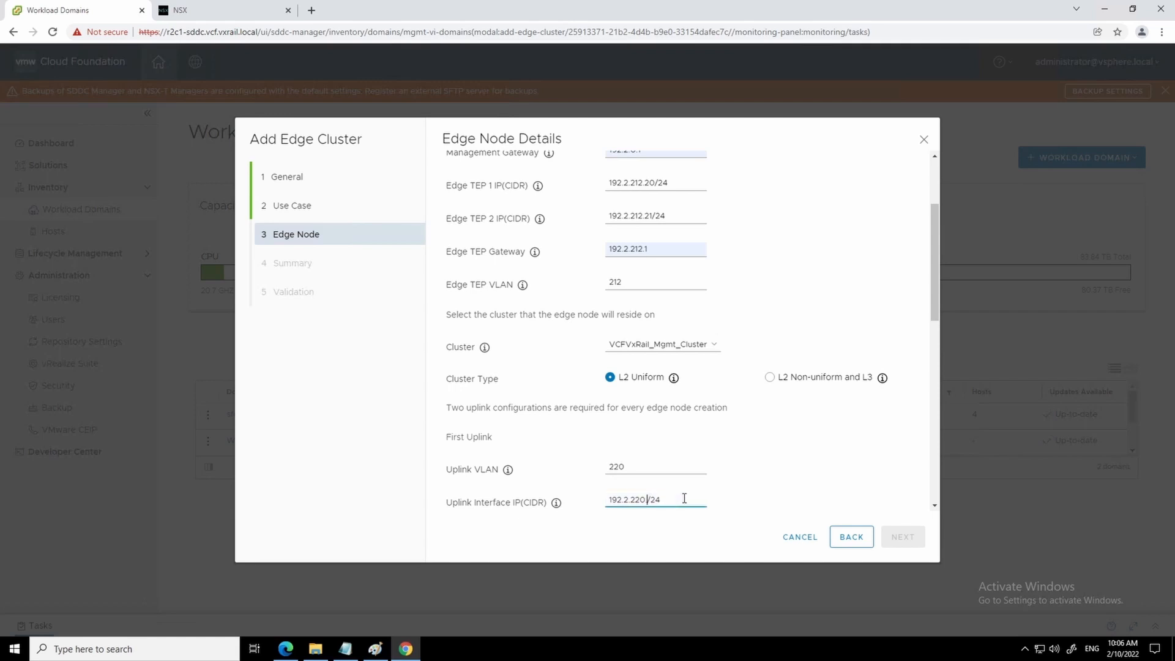
key("BackSpace")
type("3")
- Set the first uplink's peer to 192.2.220.1/24, ASN 65001, and enter the BGP peer password
scroll(686, 489, "down", 2)
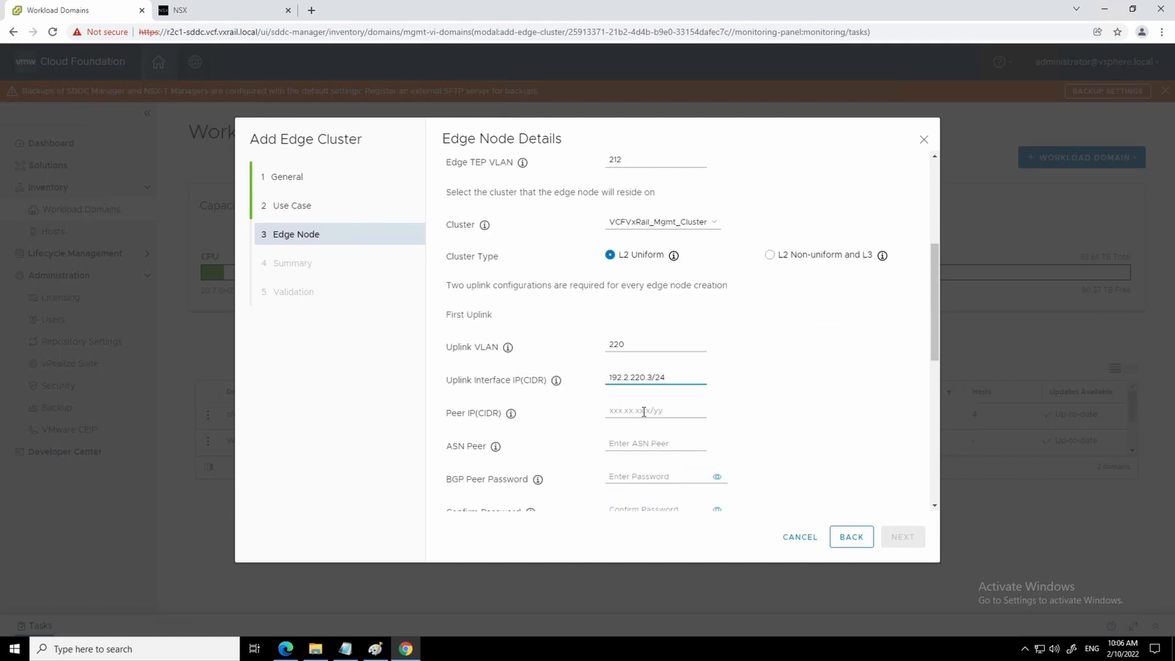
left_click(643, 409)
type("192.2.220.1/24")
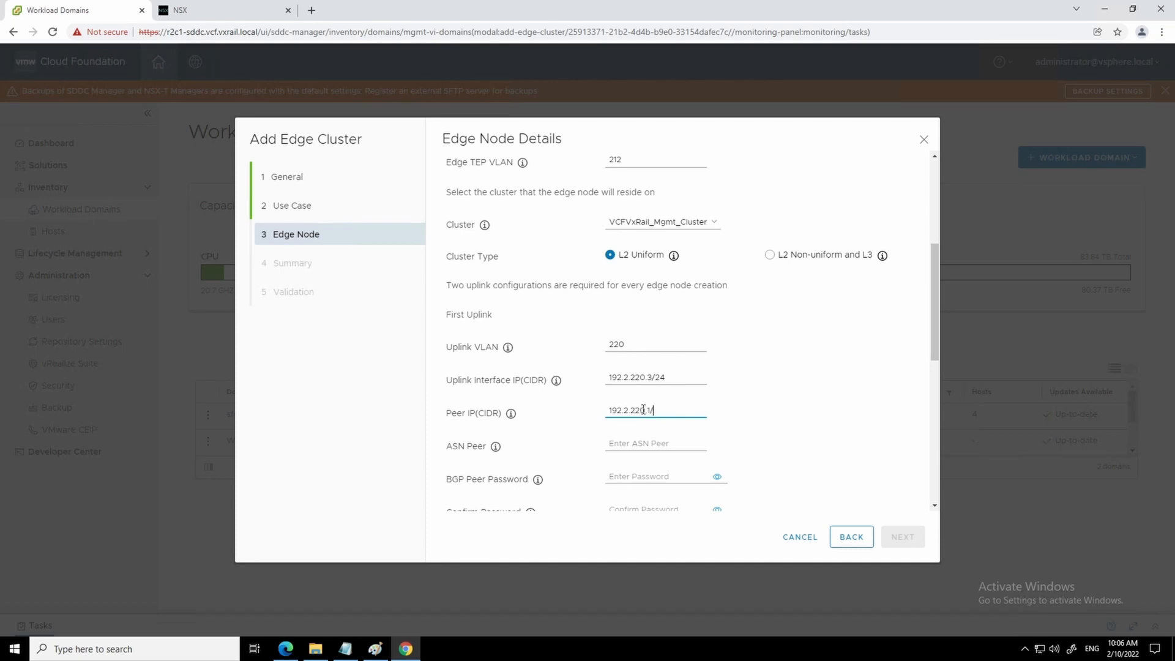
left_click(623, 446)
type("65001")
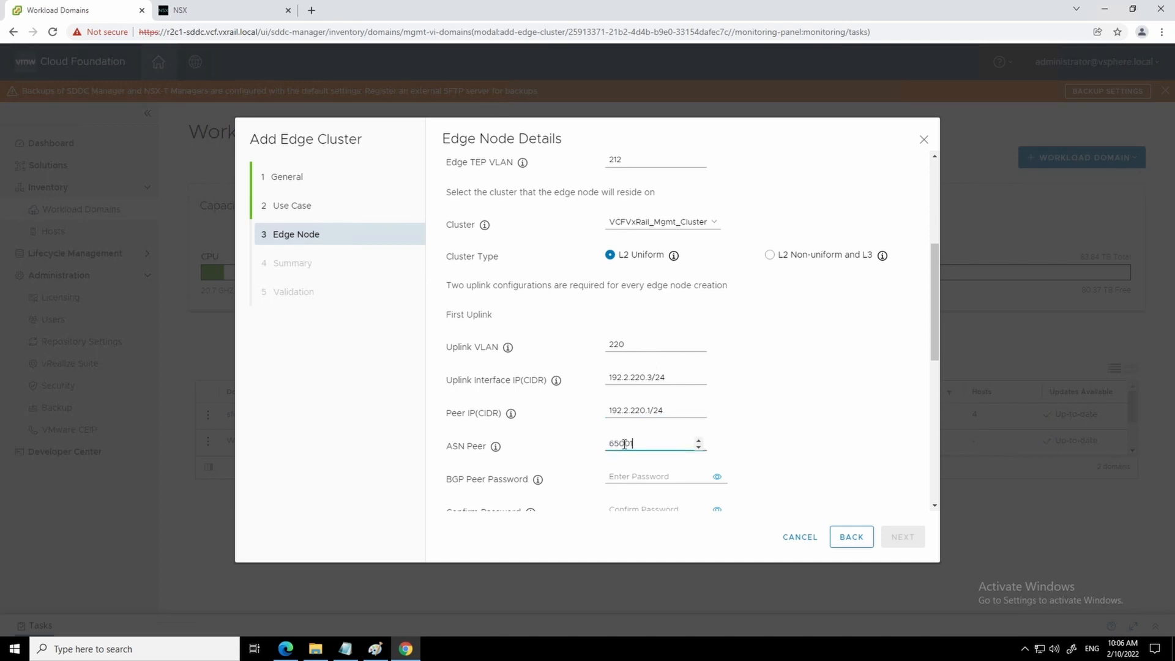
left_click(623, 475)
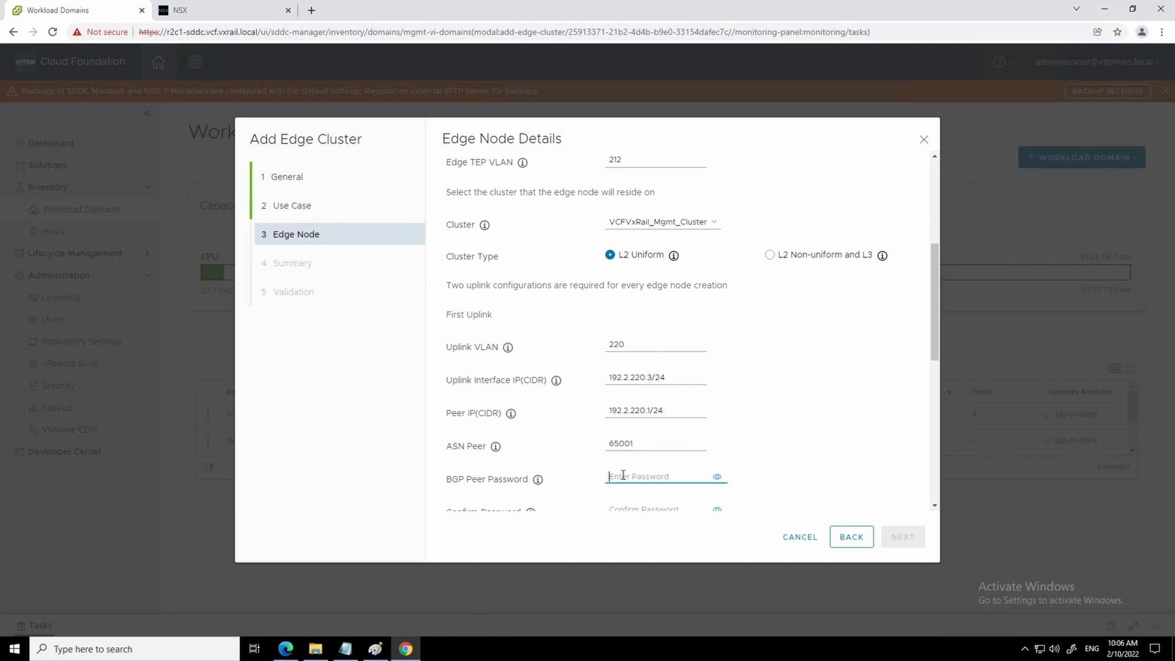
type("••••••••")
scroll(639, 464, "down", 2)
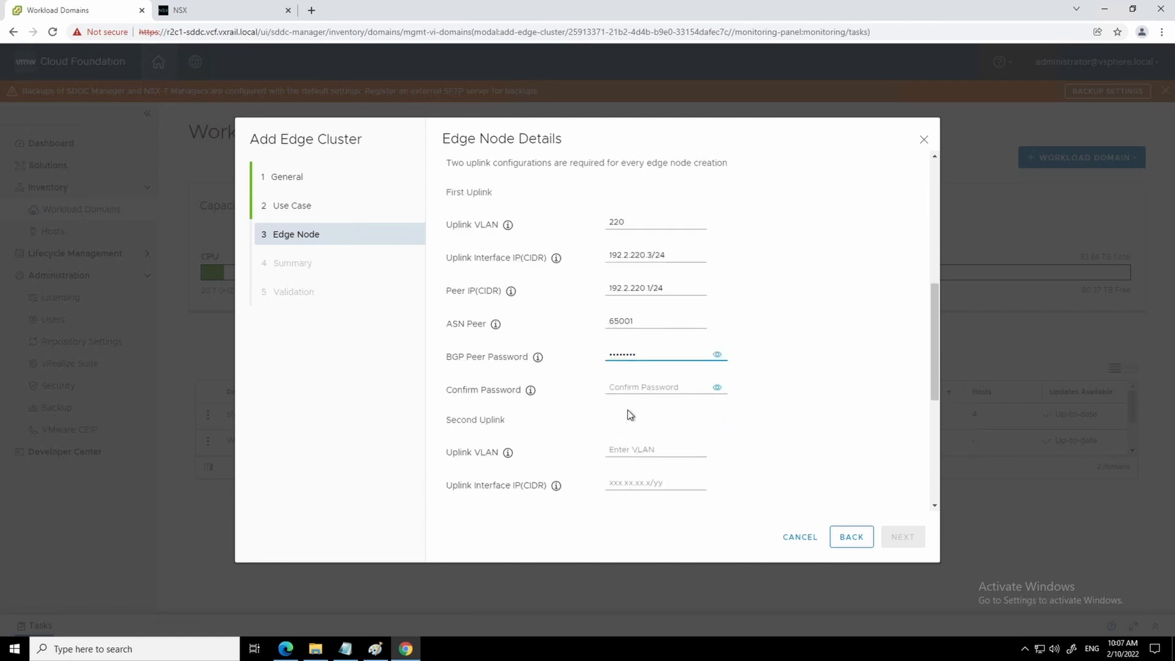
- Confirm the first uplink BGP password; give the second uplink VLAN 221, interface 192.2.221.3/24
left_click(627, 386)
type("••••••••")
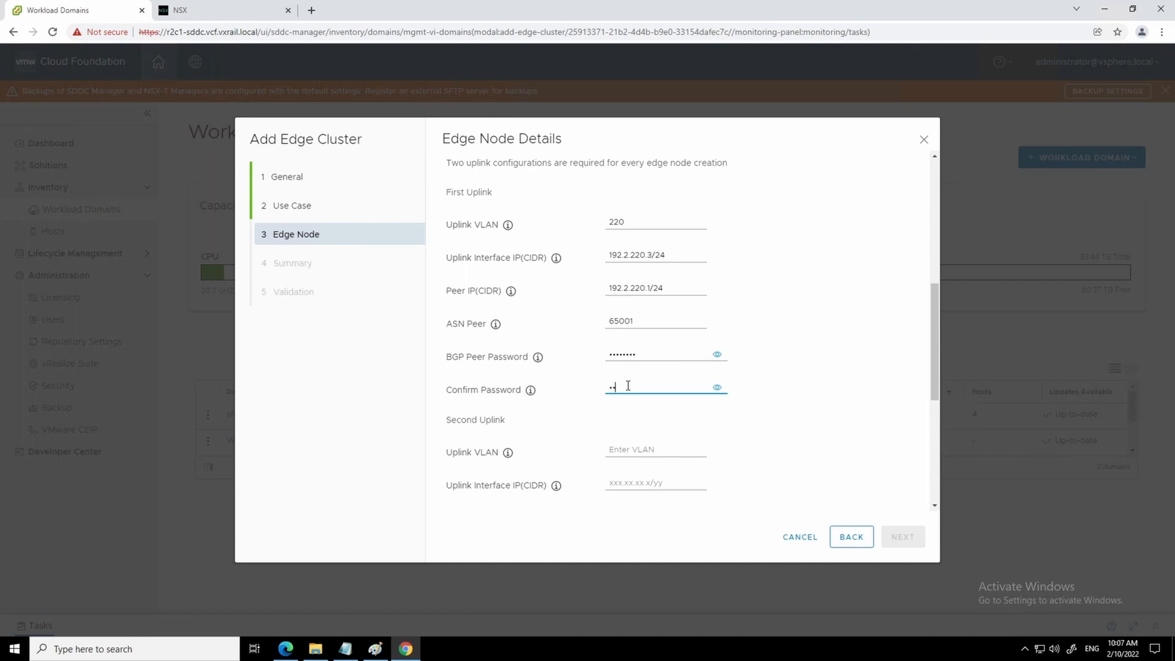
left_click(624, 448)
type("221")
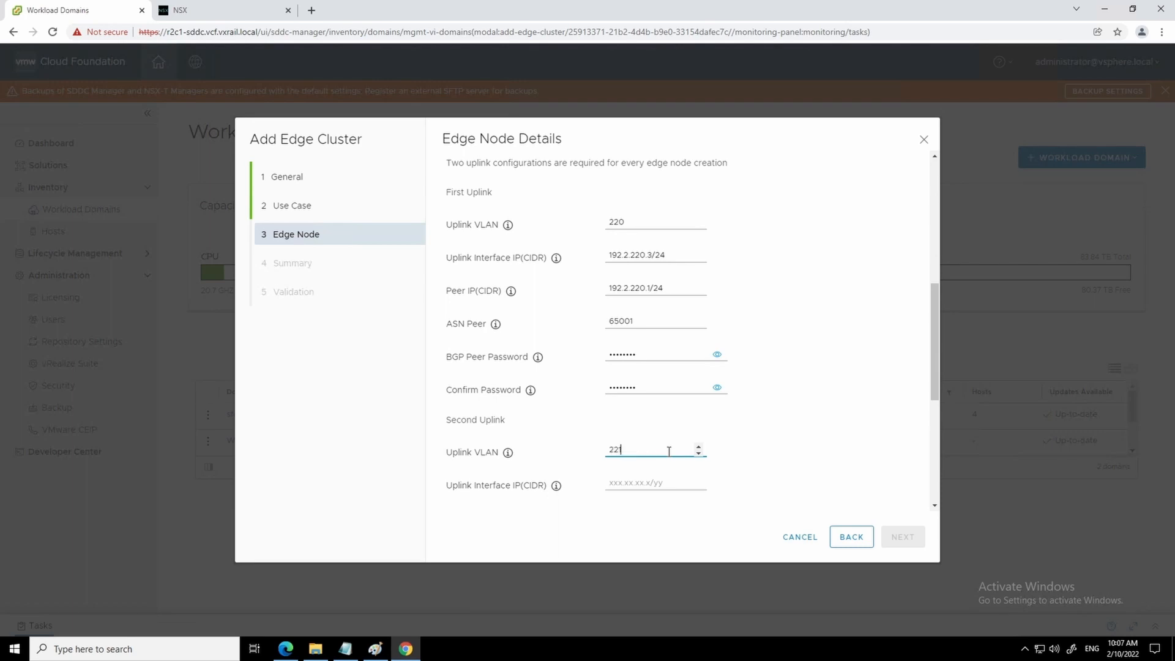
left_click(651, 482)
left_click(651, 511)
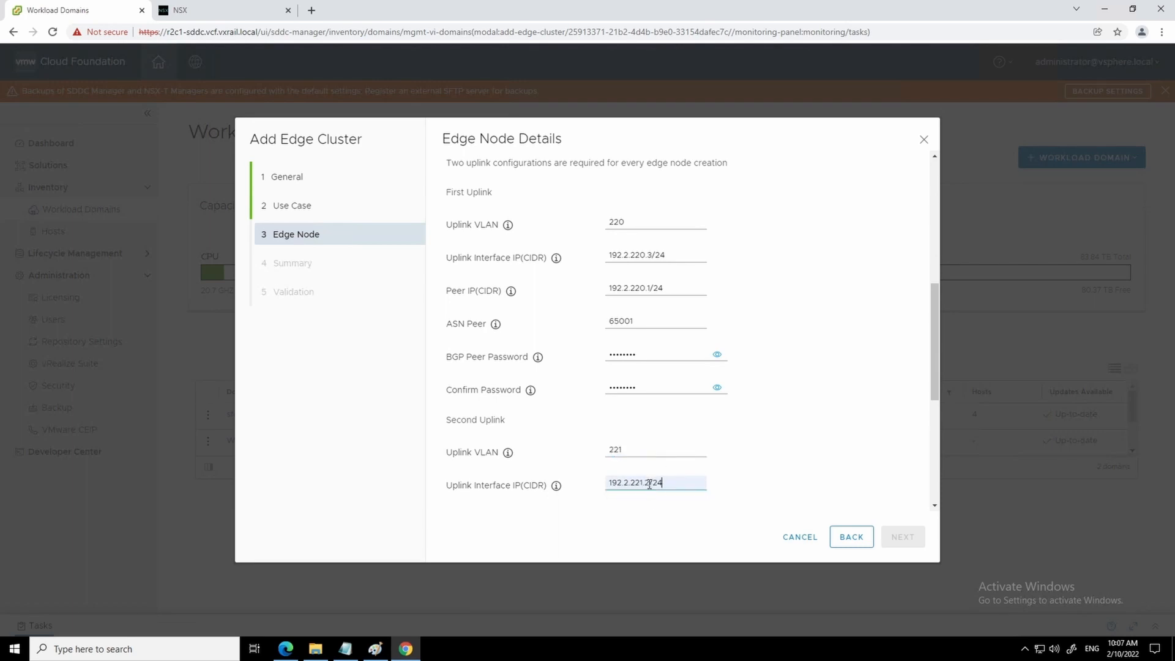
left_click(651, 484)
key("BackSpace")
type("3")
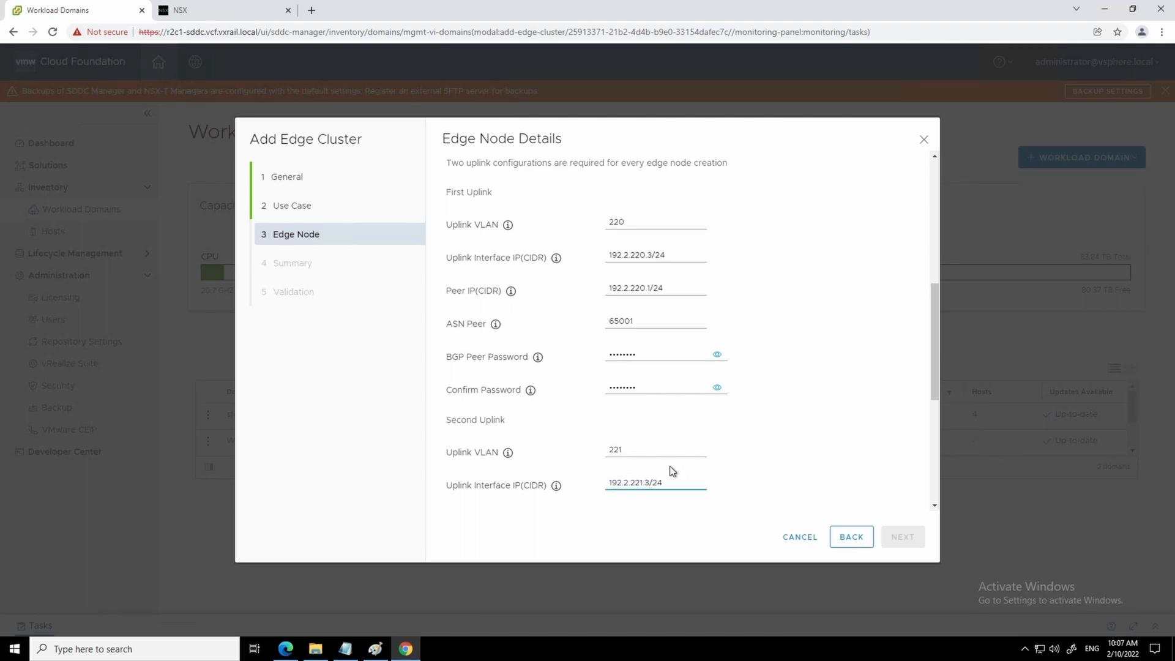
- Set the second uplink's peer to 192.2.221.1/24, ASN 65001, with the BGP peer password
scroll(674, 463, "down", 1)
scroll(675, 456, "down", 1)
left_click(617, 396)
type("192.2.221.1")
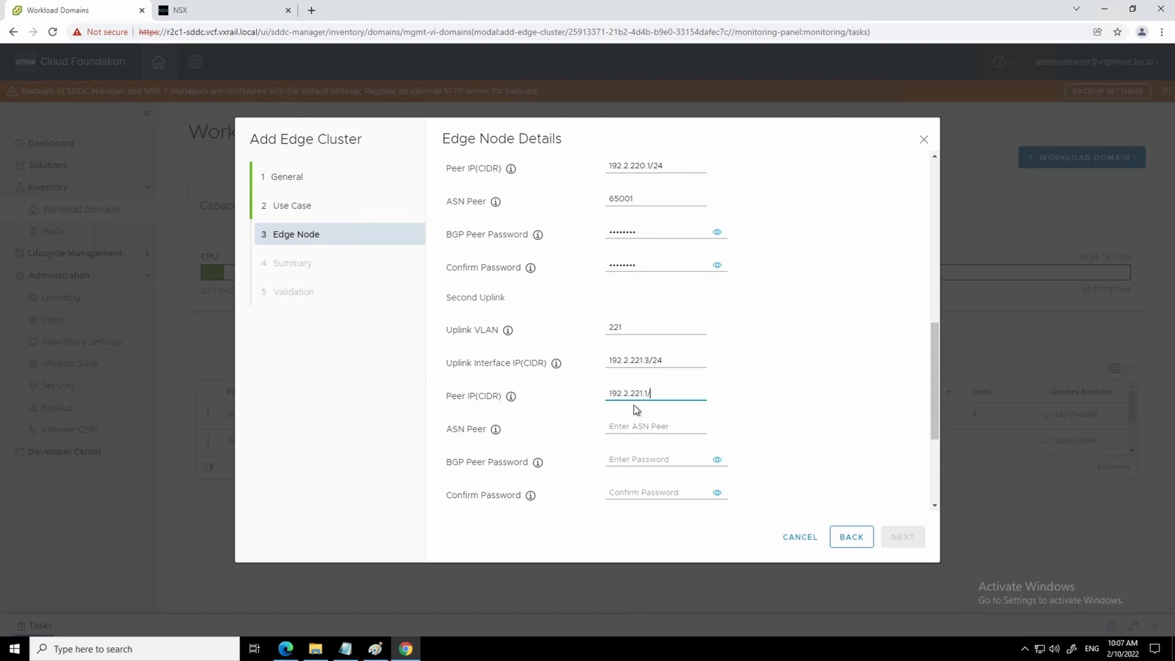
type("/24")
left_click(622, 427)
type("65001")
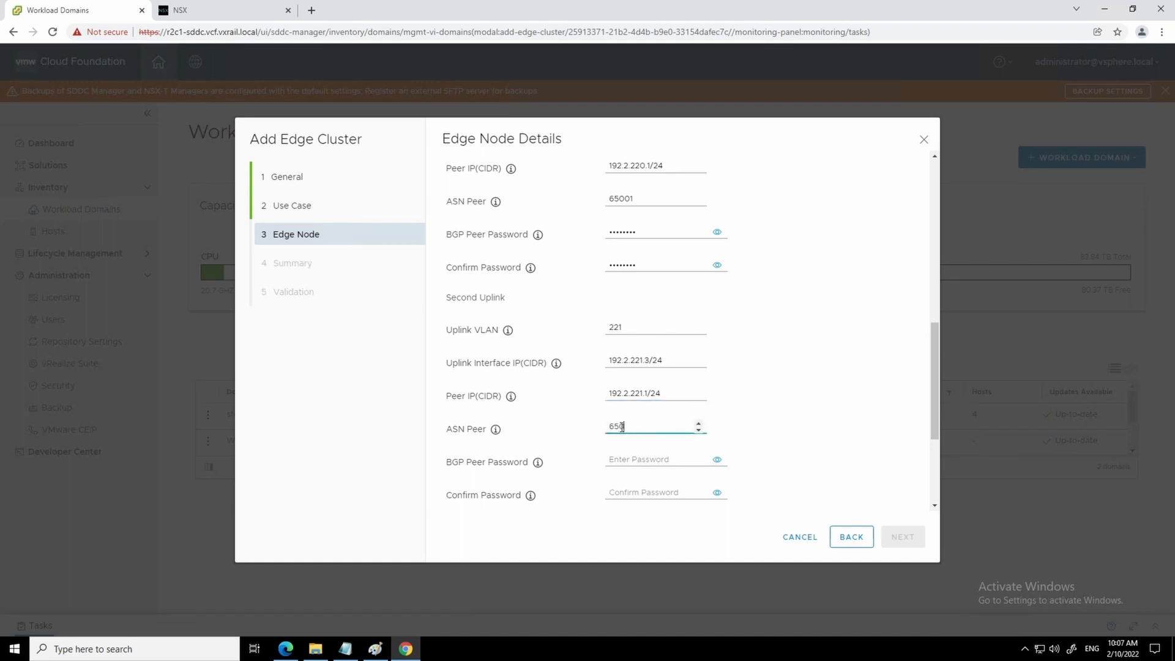
left_click(639, 458)
type("VMware1!")
left_click(620, 493)
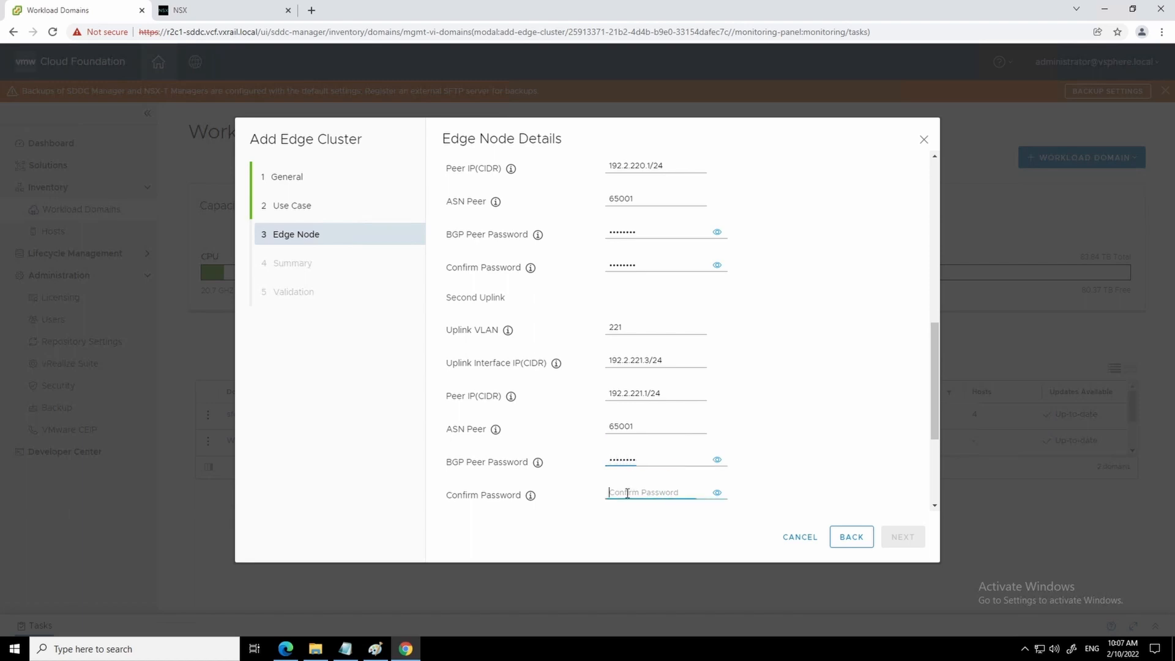
type("VMware1!")
- Add MGMT-EDGE-2 to the edge node list alongside MGMT-EDGE-1
scroll(686, 415, "down", 2)
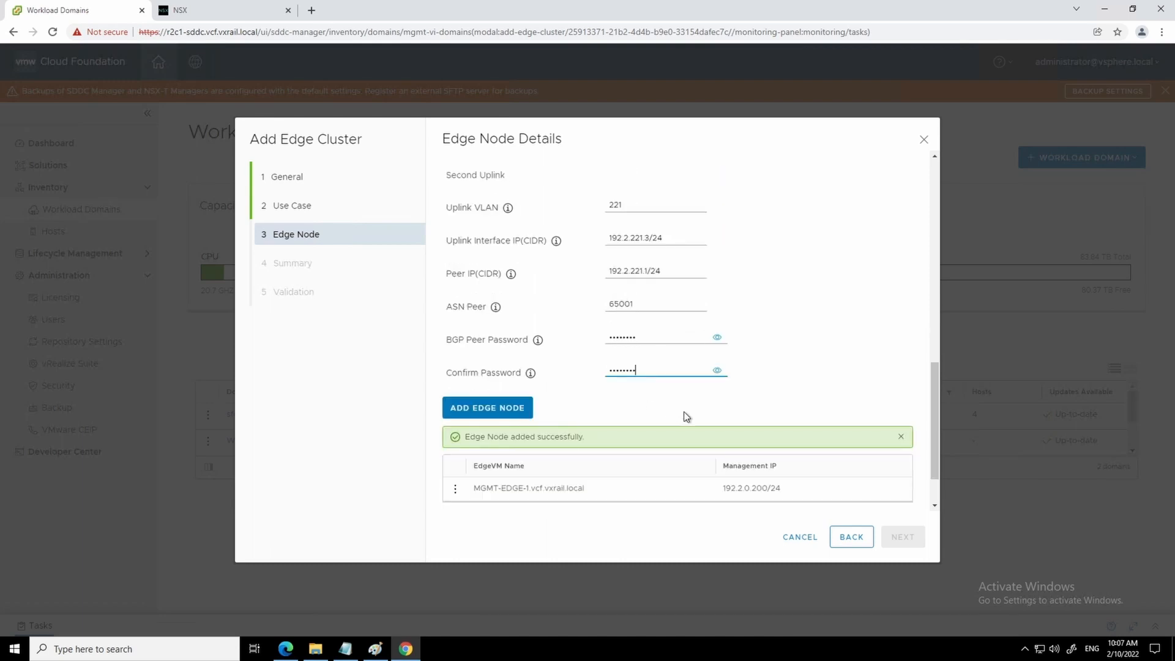
scroll(670, 407, "down", 1)
left_click(498, 342)
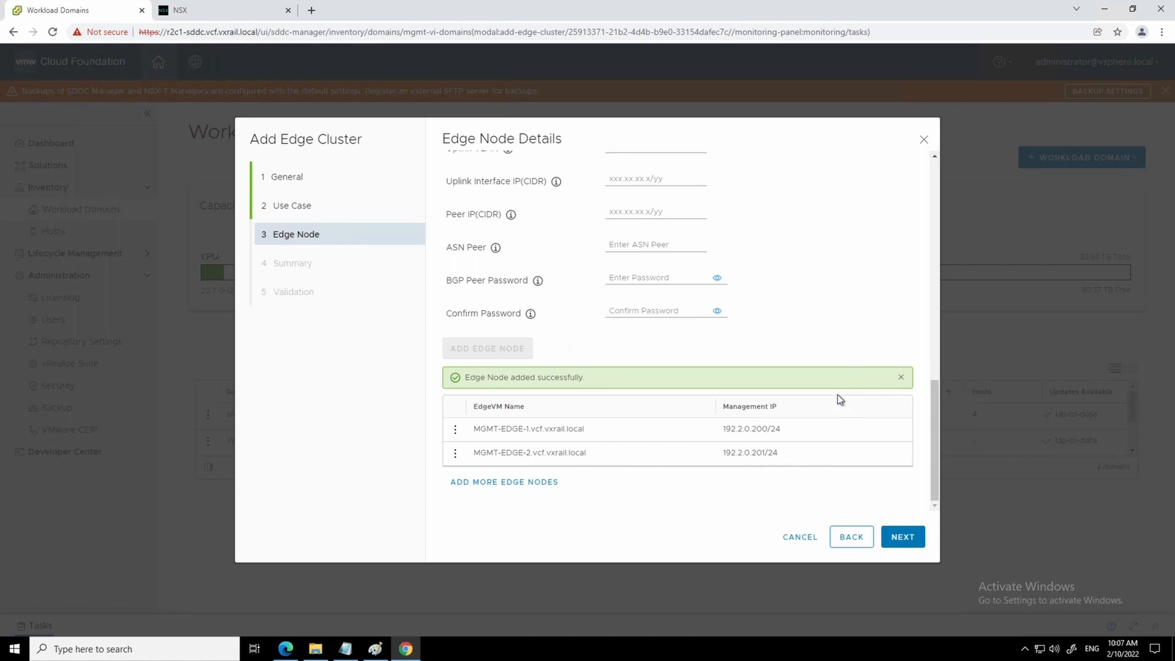
left_click(912, 541)
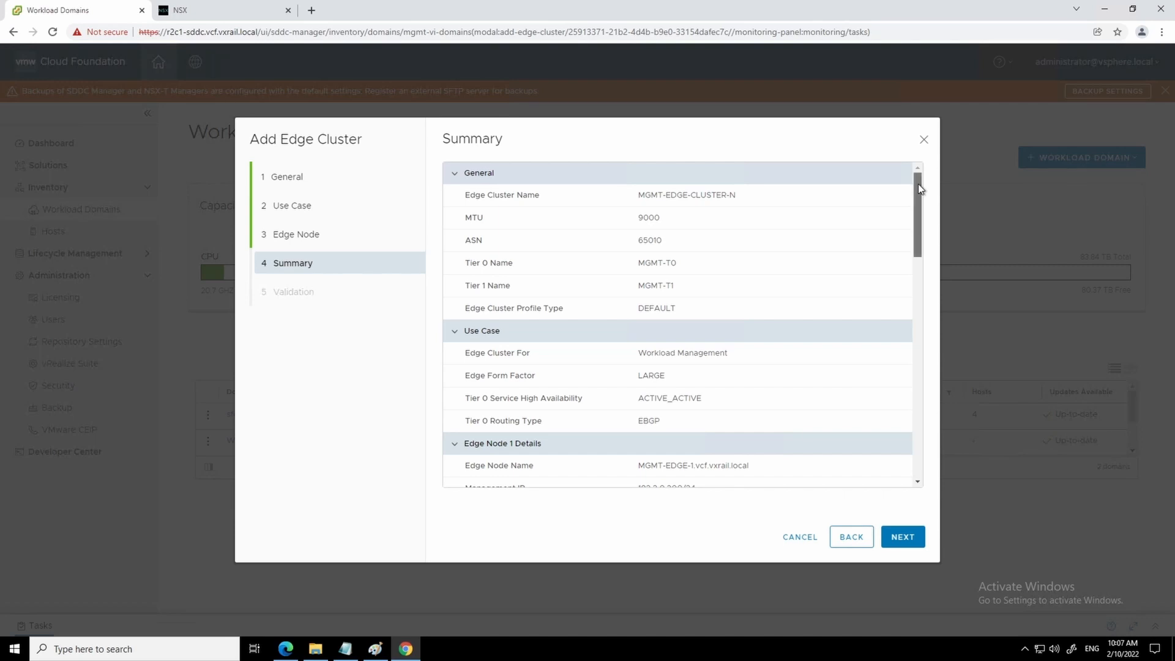
mouse_move(918, 183)
left_mouse_down()
mouse_move(925, 422)
mouse_move(922, 438)
mouse_move(861, 456)
left_mouse_up()
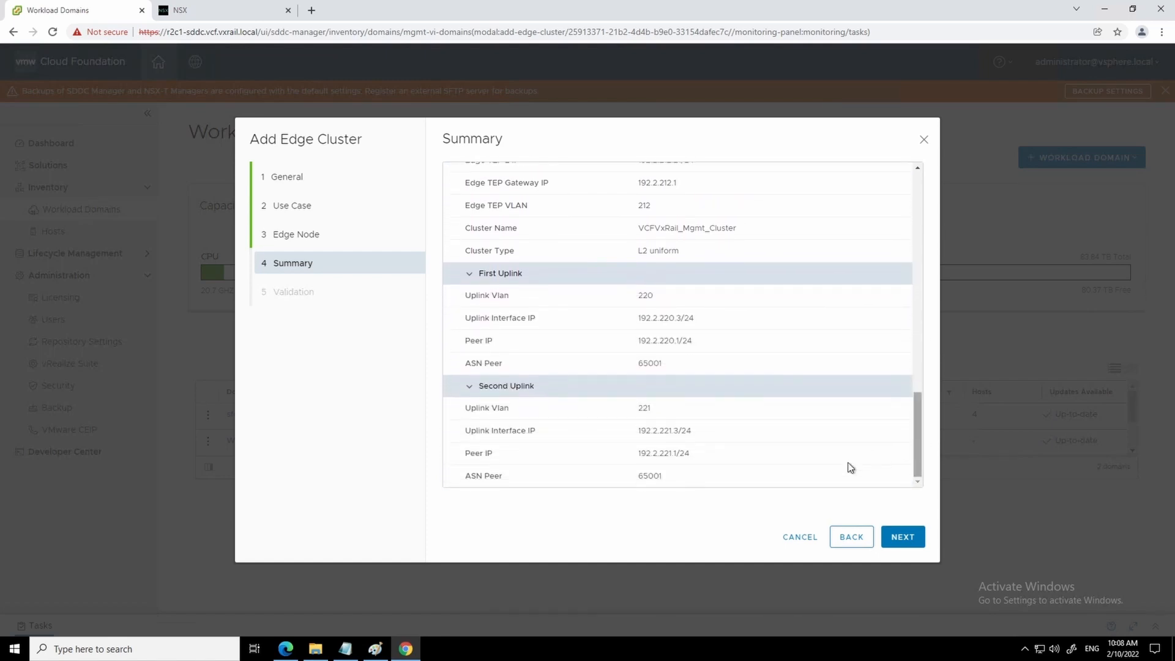
- Advance the Add Edge Cluster wizard from Summary to Validation and scroll through the running checks
left_click(914, 546)
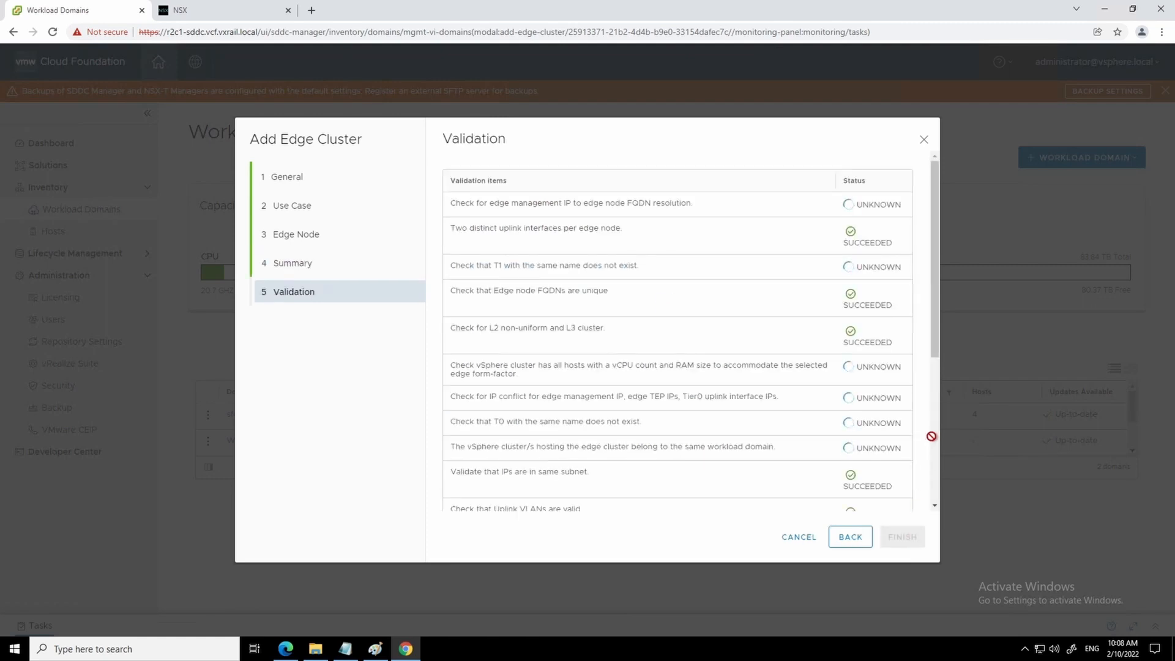
left_click_drag(938, 347, 942, 320)
left_click_drag(937, 330, 940, 246)
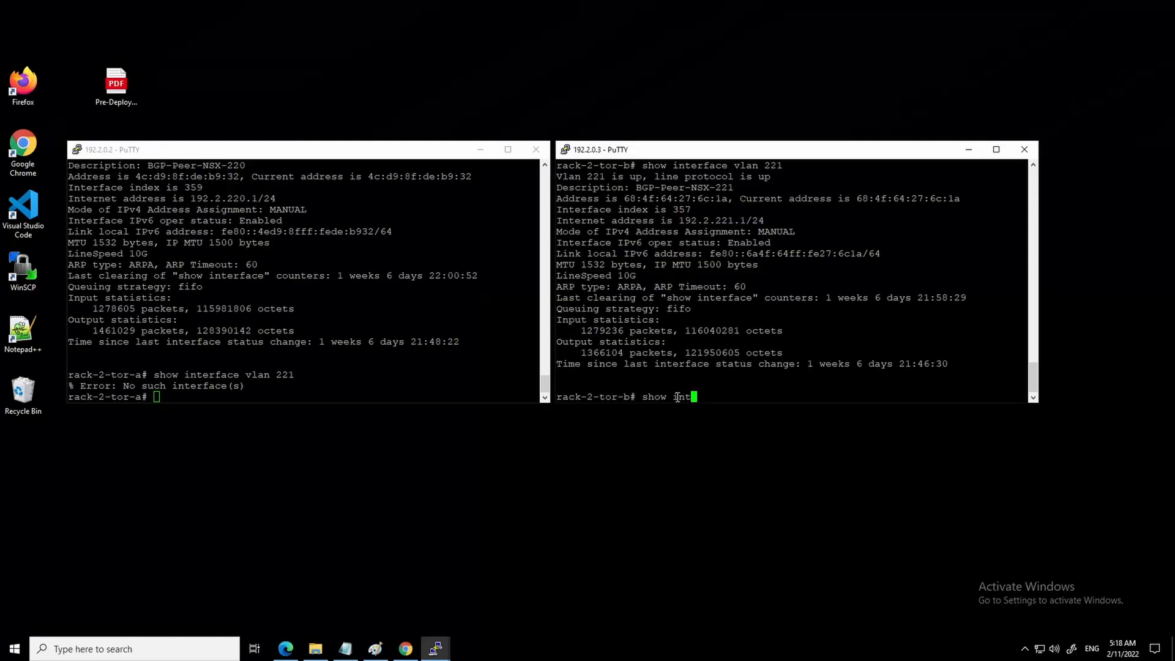
- Look up interface VLAN 220 on rack-2-tor-b, then show rack-2-tor-a's BGP running configuration
type("terface vlan 220")
key("Return")
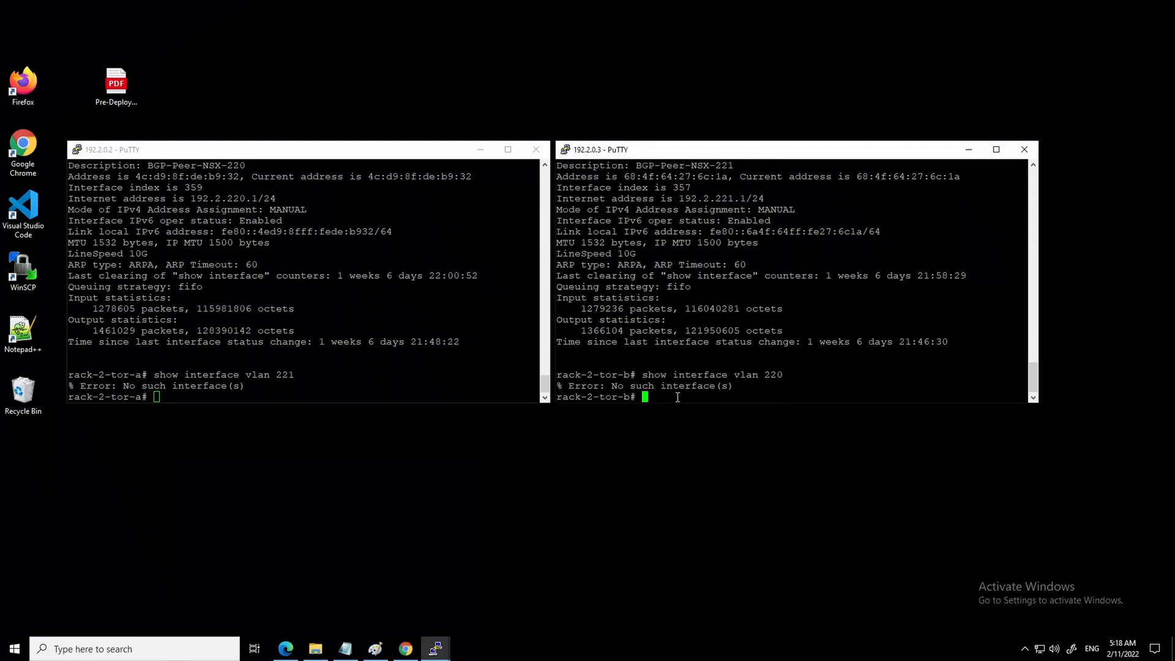
left_click(318, 396)
type("show running-configuration bgp")
key("Return")
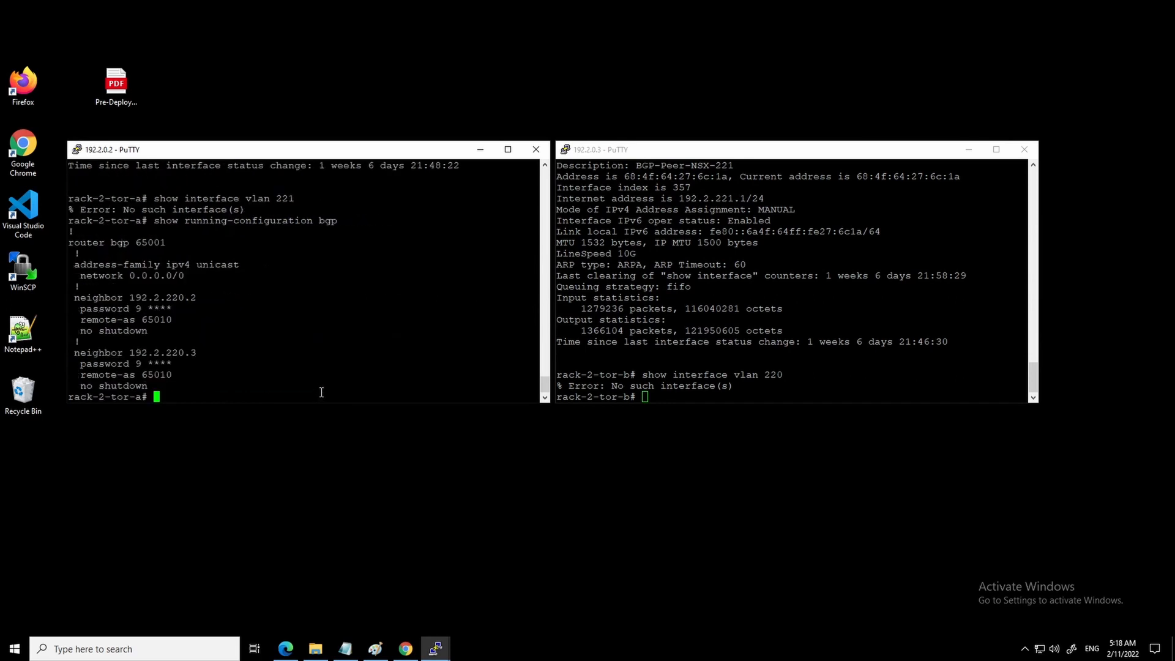
- Show the BGP running configuration on rack-2-tor-b
left_click(775, 391)
type("show runn")
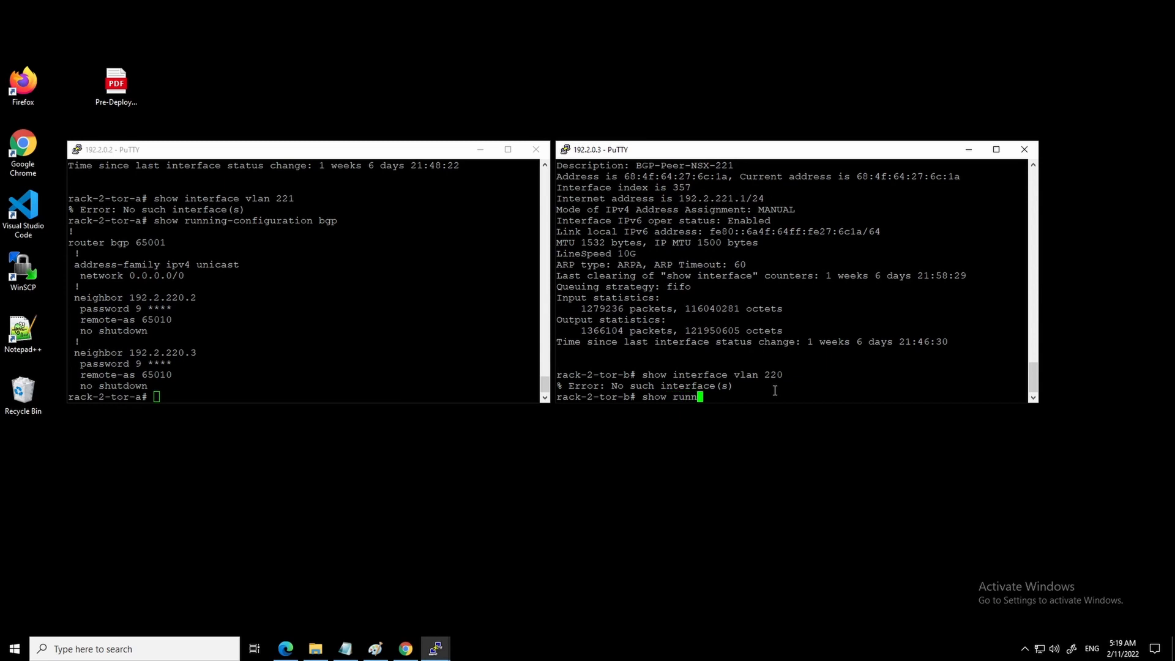
key("Tab")
type("bgp")
key("Return")
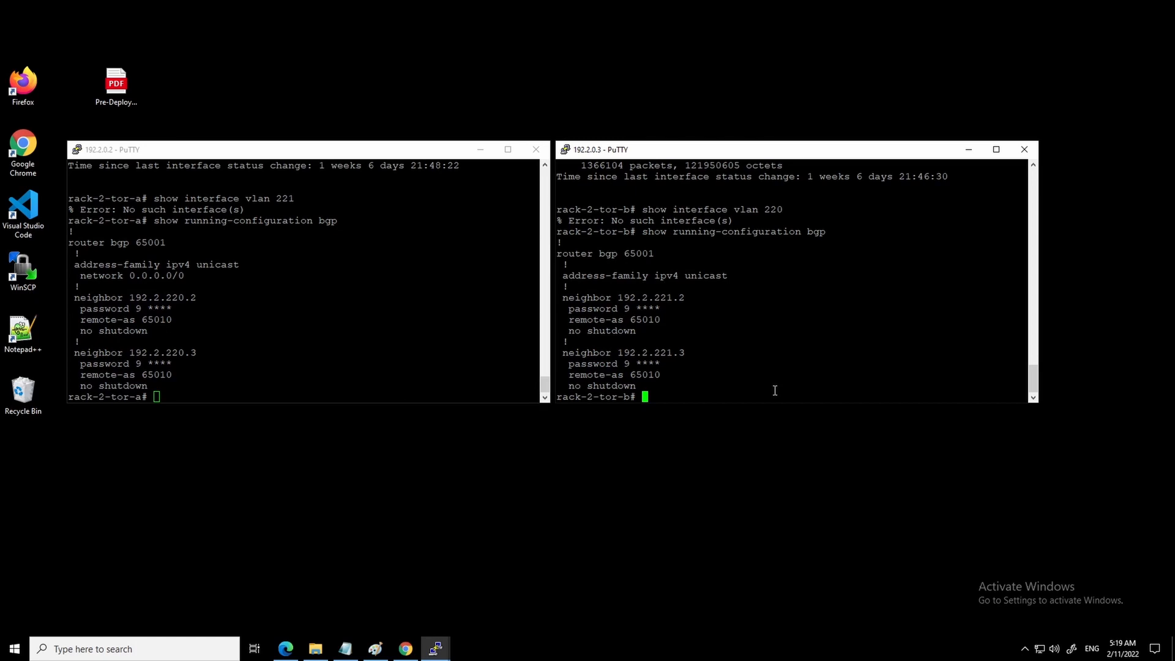
- Run 'show ip bgp summary' on rack-2-tor-a and rack-2-tor-b to list their BGP neighbors
left_click(368, 398)
type("s")
type("how ")
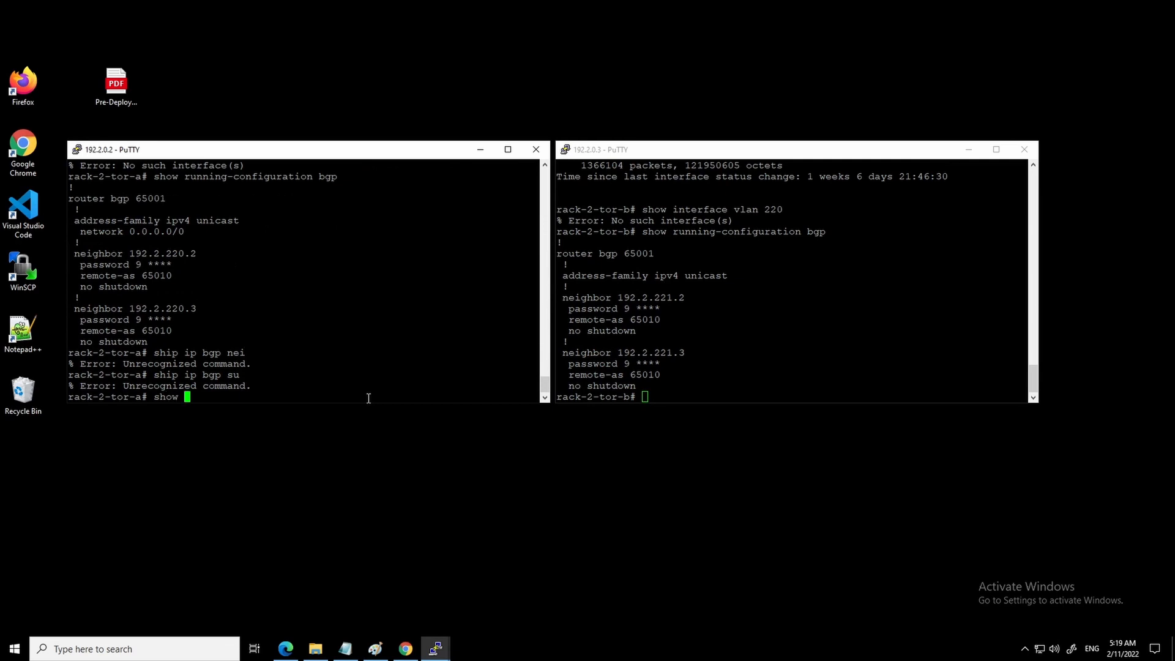
type("ip bgp summary")
key("Return")
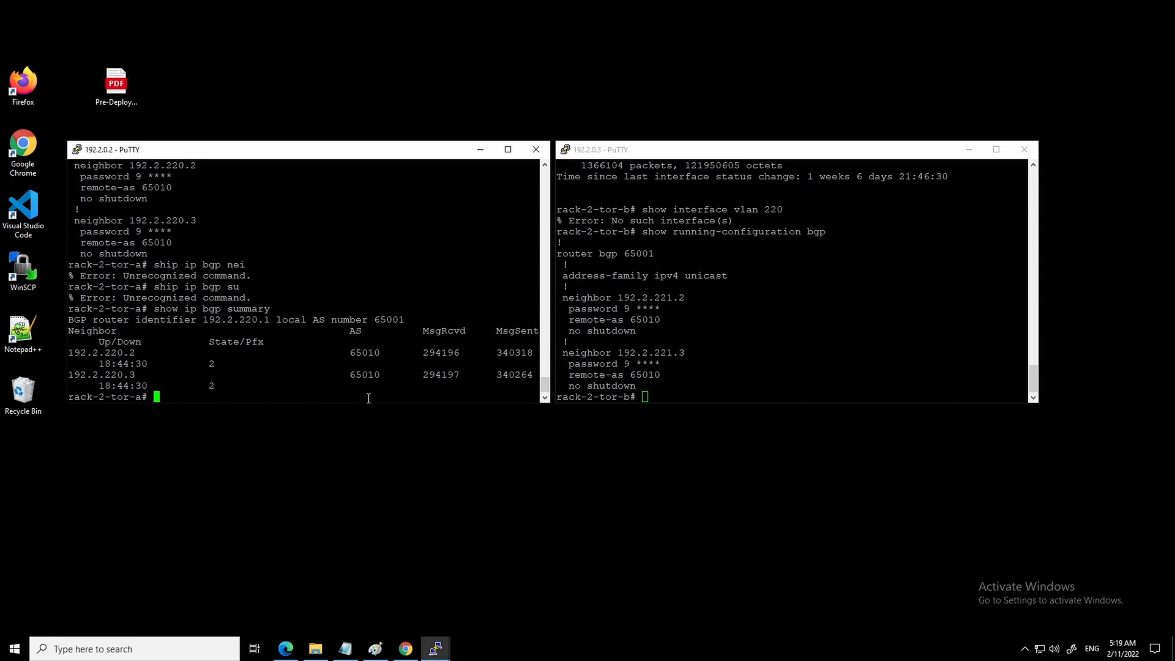
left_click(675, 397)
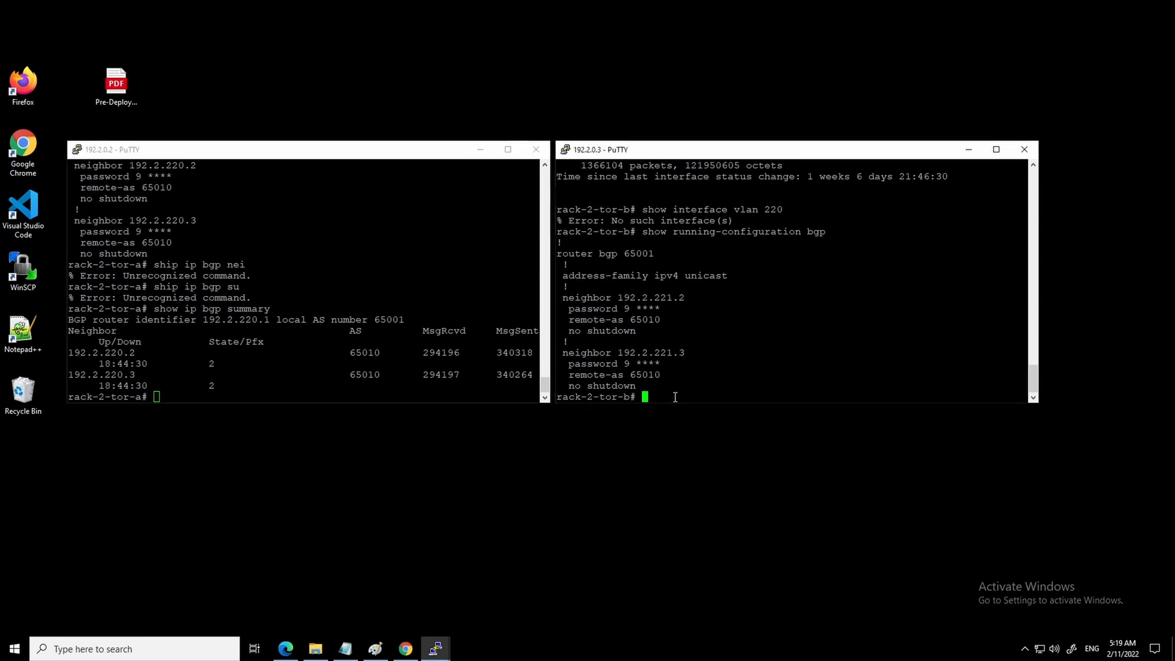
type("show ip bgp summary")
key("Return")
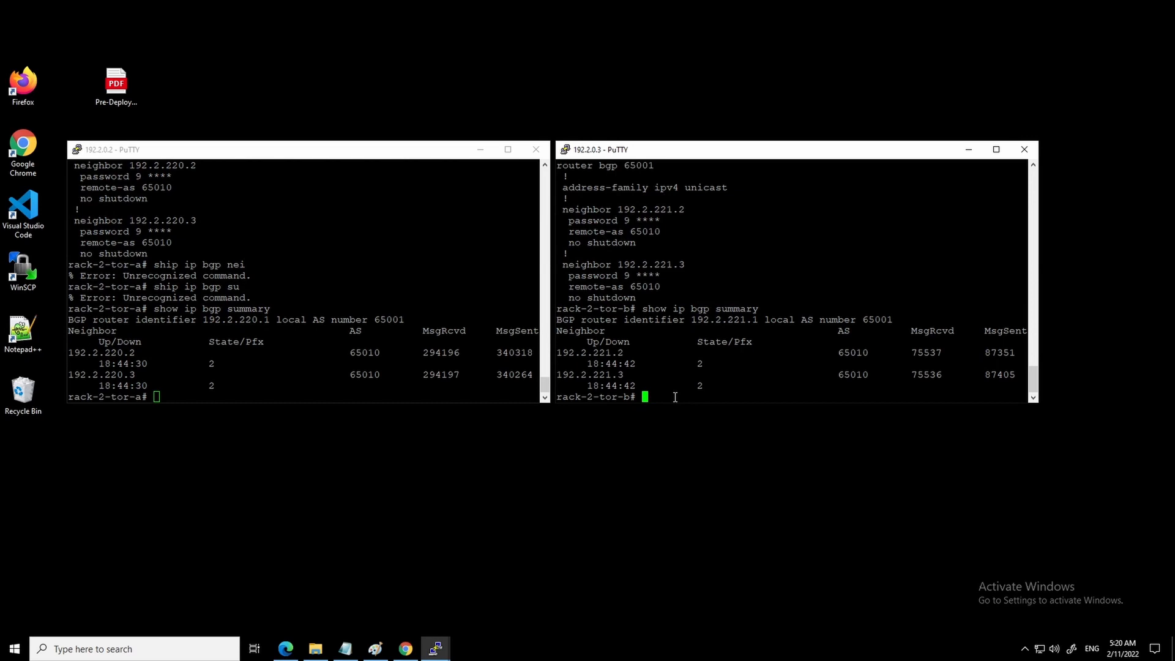
- Show the BGP route tables on rack-2-tor-b and rack-2-tor-a, listing 192.2.220.0/24 and 192.2.221.0/24
type("show ip bgp")
key("Return")
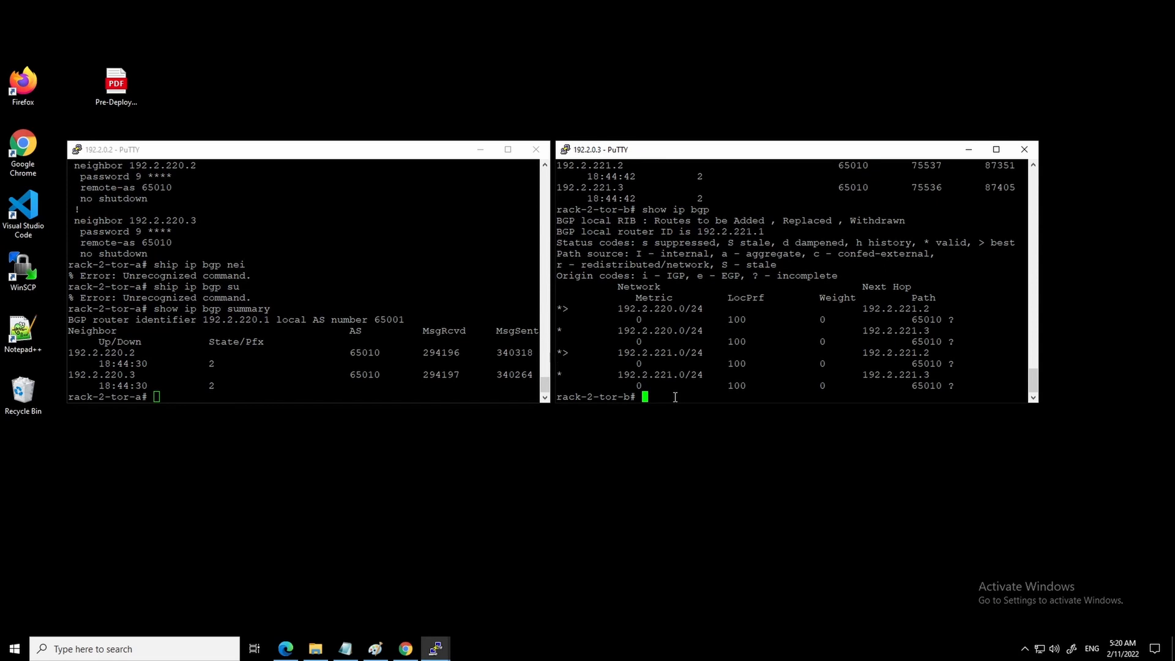
left_click(323, 388)
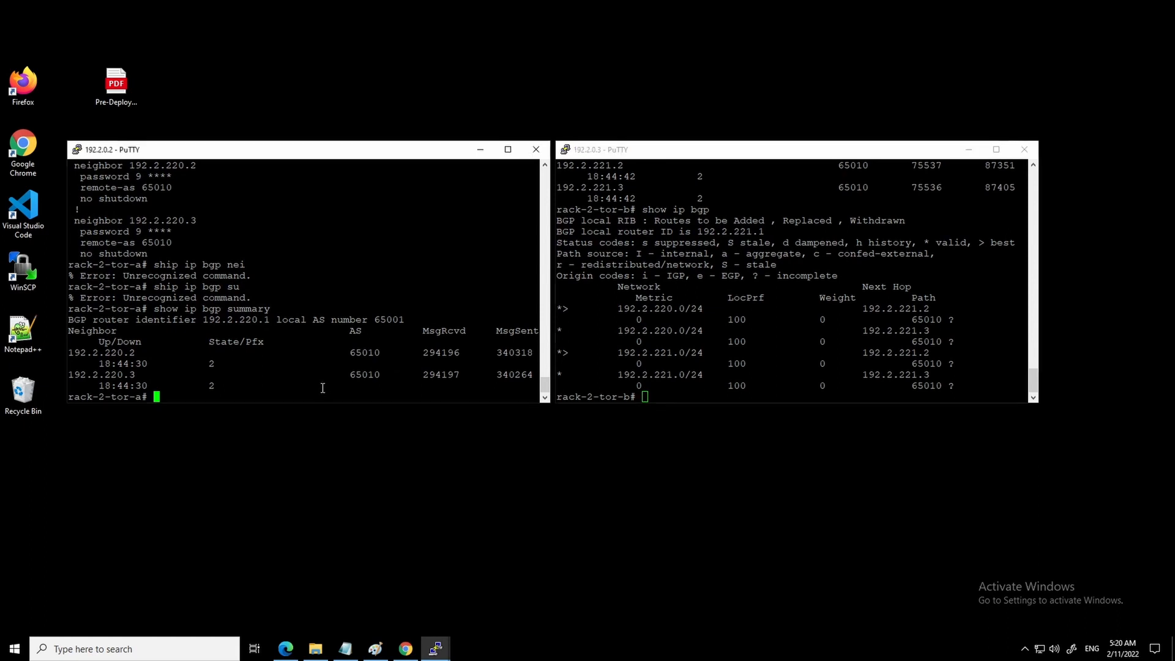
type("show ip bgp")
key("Return")
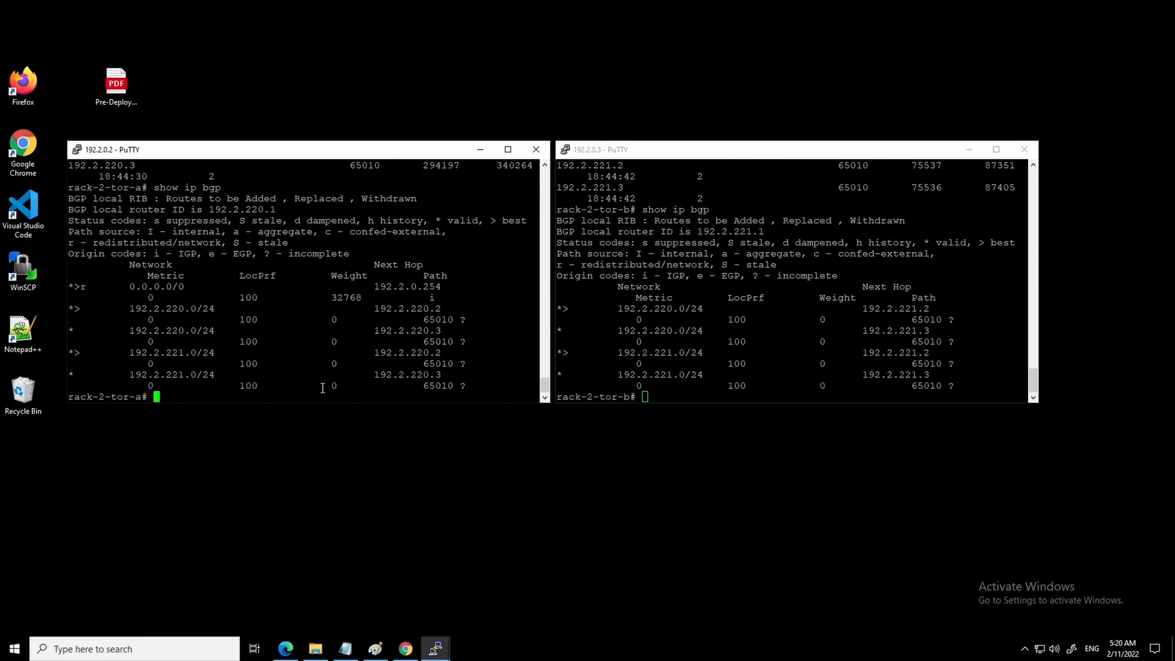
type("show ip bgp ne")
key("Tab")
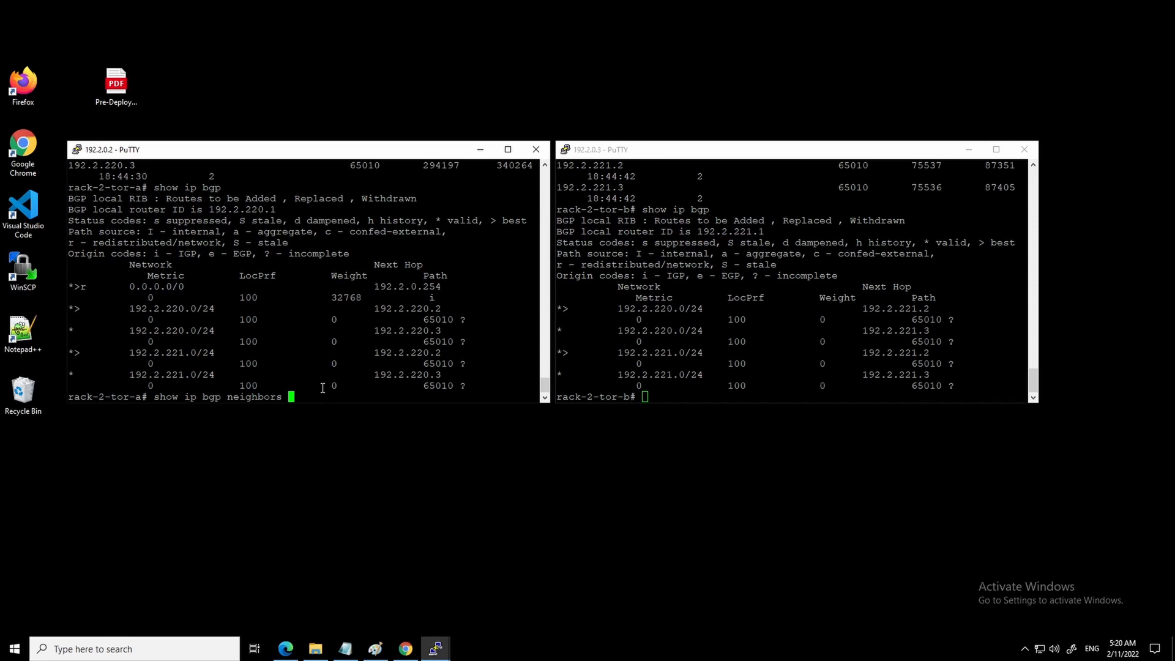
- Show BGP neighbor details for 192.2.220.2 and 192.2.220.3 on rack-2-tor-a
type("192.2.220.2")
key("Return")
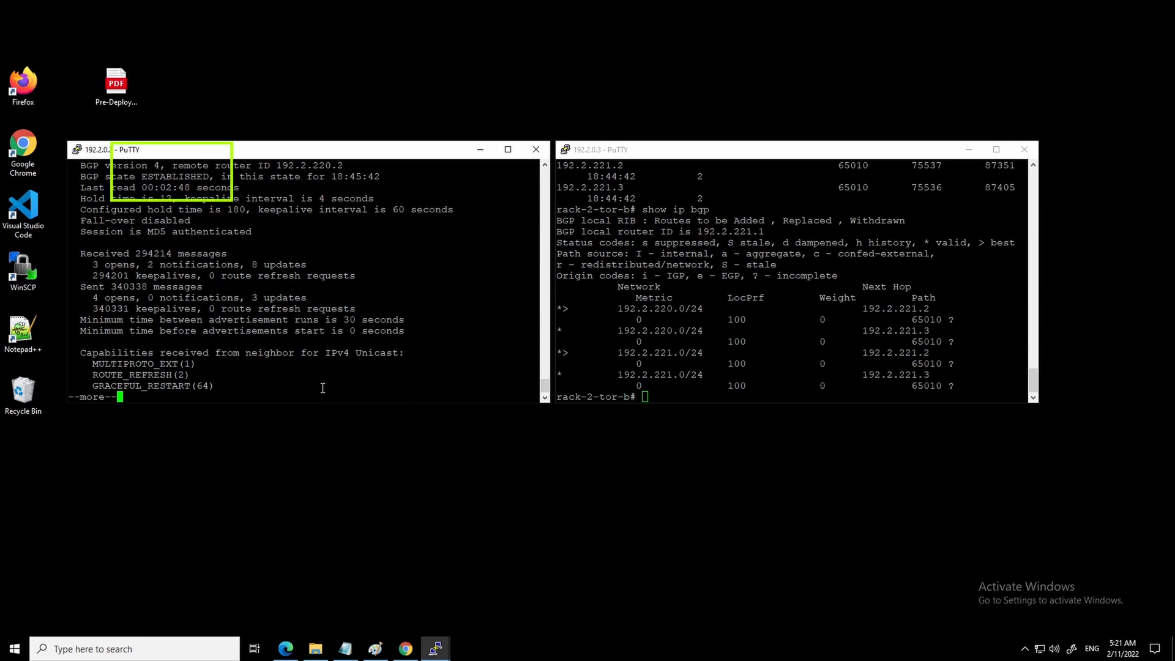
key("q")
key("Up")
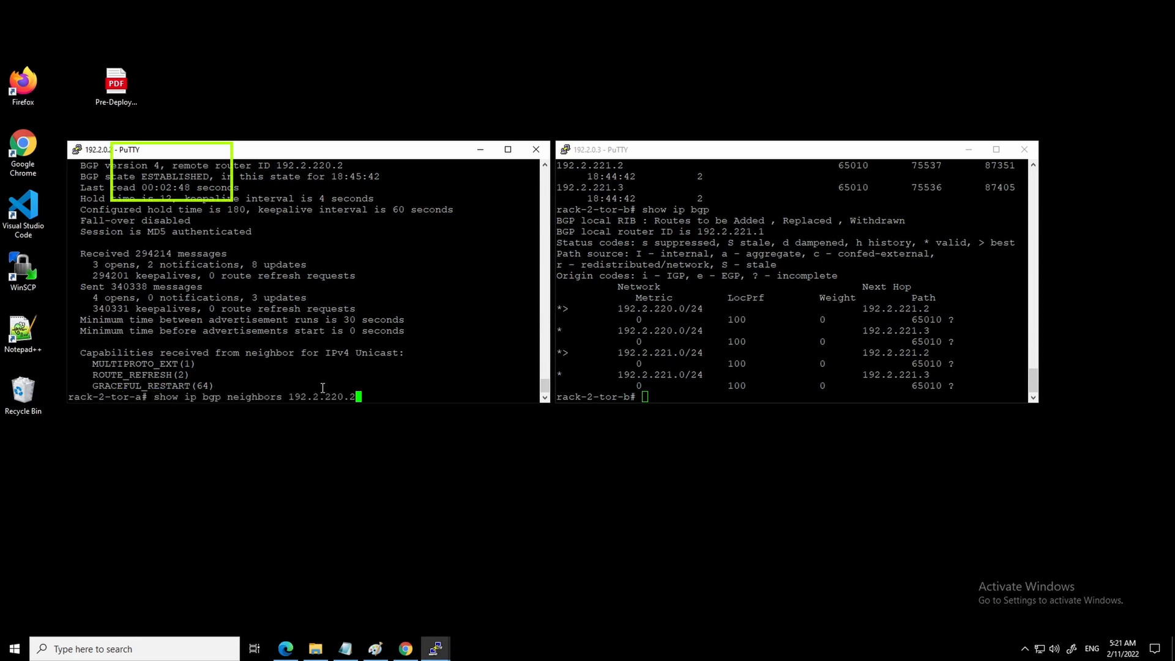
key("BackSpace")
type("3")
key("Return")
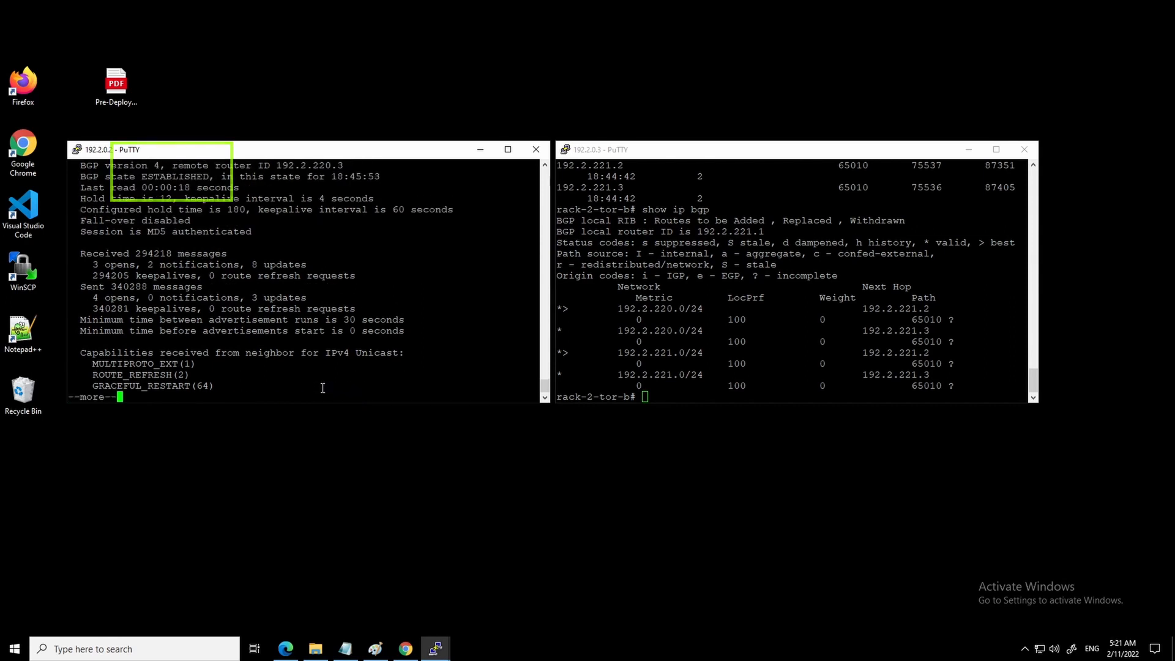
- Show BGP neighbor details for 192.2.221.2 and 192.2.221.3 on rack-2-tor-b, both ESTABLISHED
left_click(685, 388)
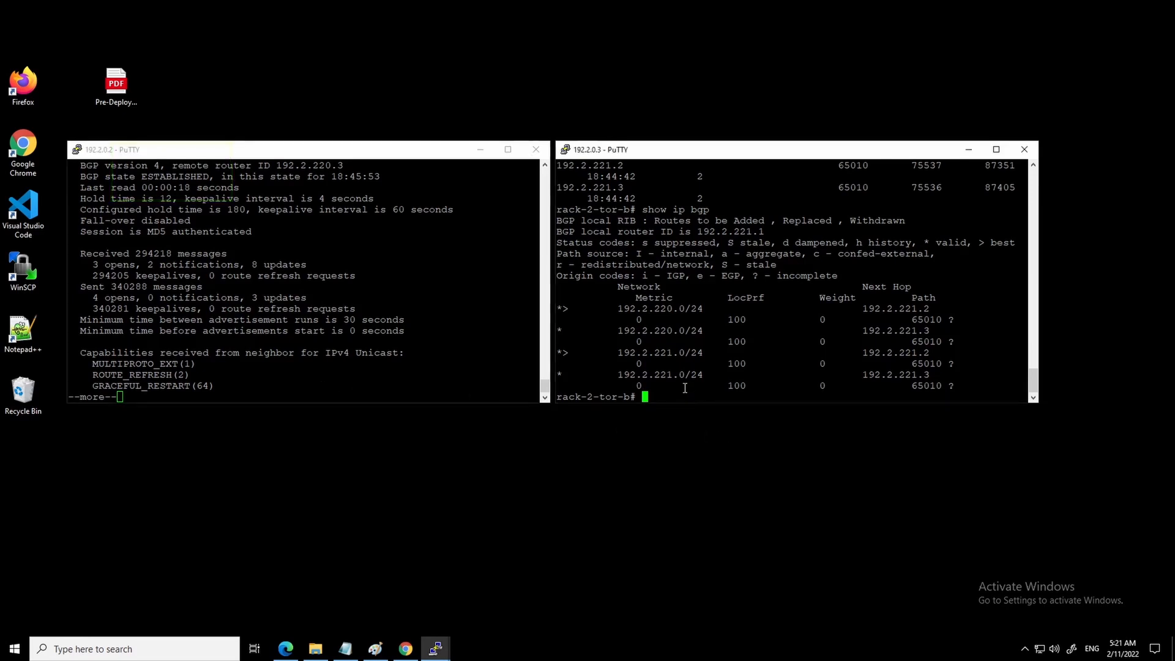
type("show ip bgp neighbors 192.2.221.")
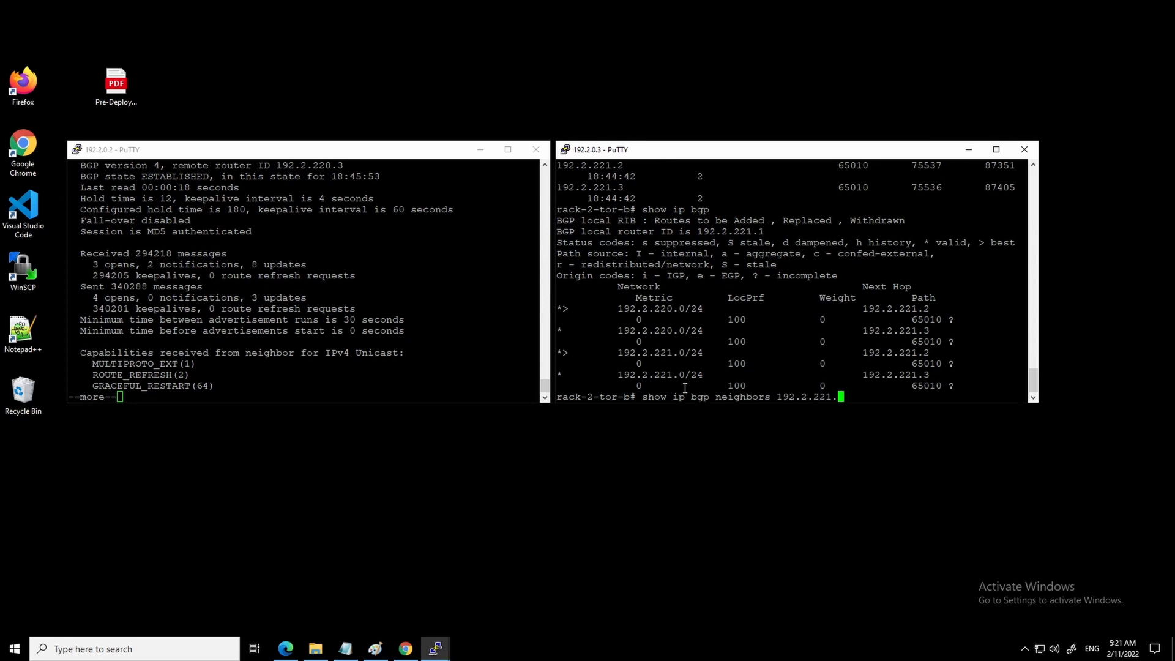
type("2")
key("Return")
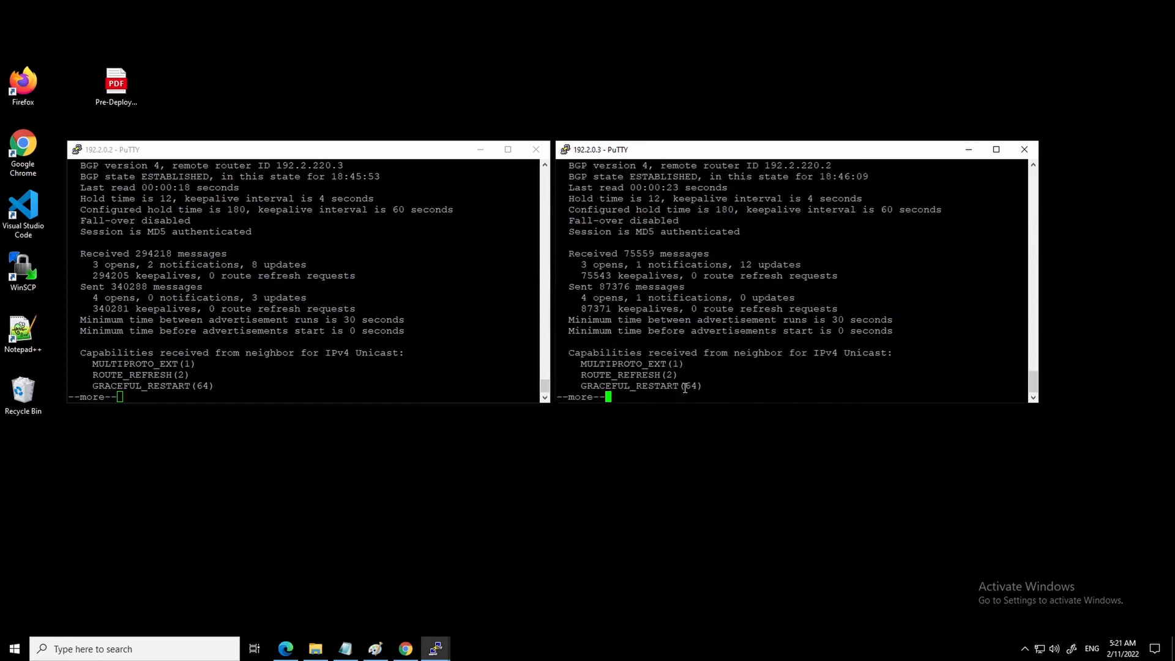
key("q")
key("Up")
key("BackSpace")
type("3")
key("Return")
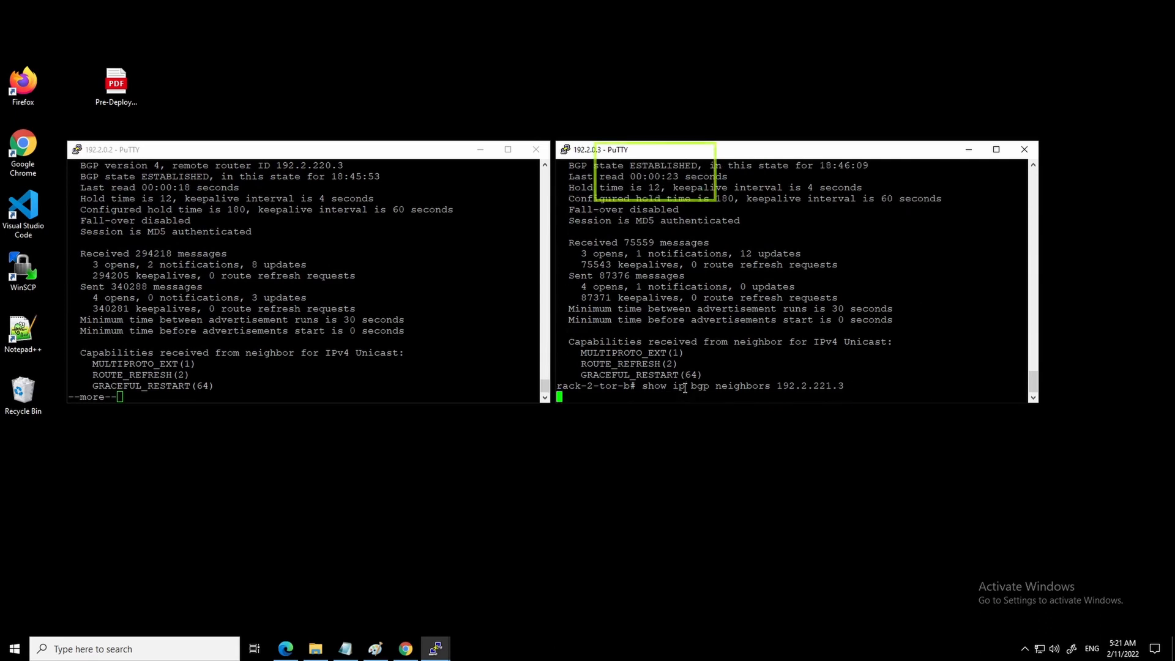
type("q")
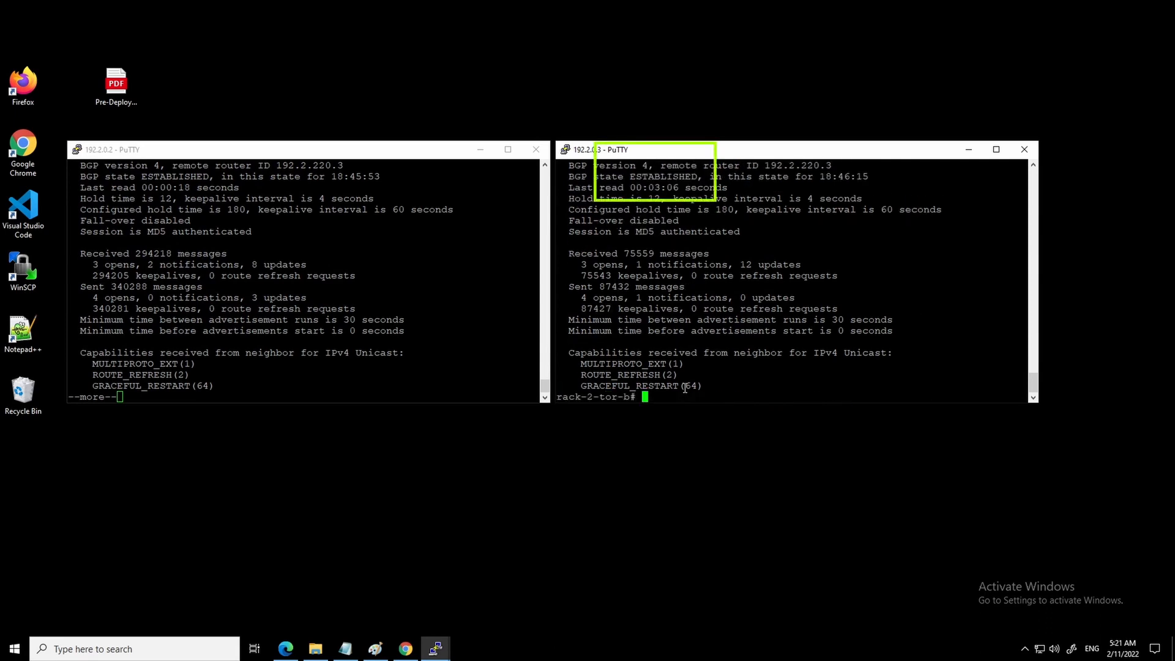
type("show ip bgp neighbors 192.2.220.3 advertised-routes")
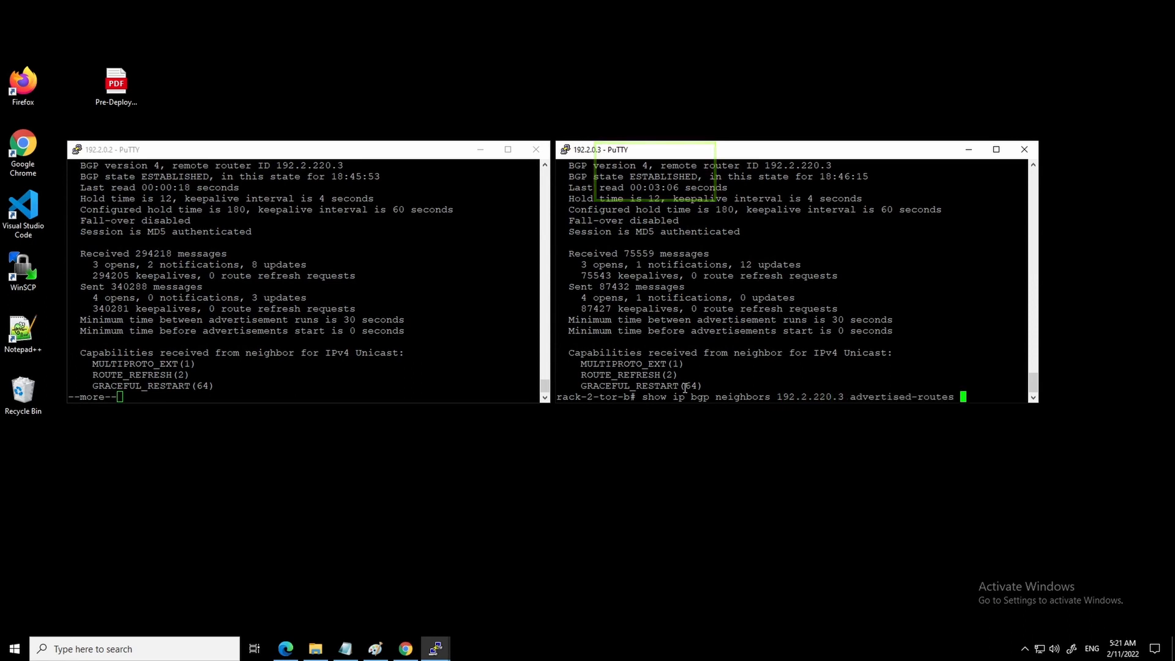
- Run 'show ip bgp neighbors 192.2.220.3 advertised-routes' on rack-2-tor-b, then rack-2-tor-a
key("Return")
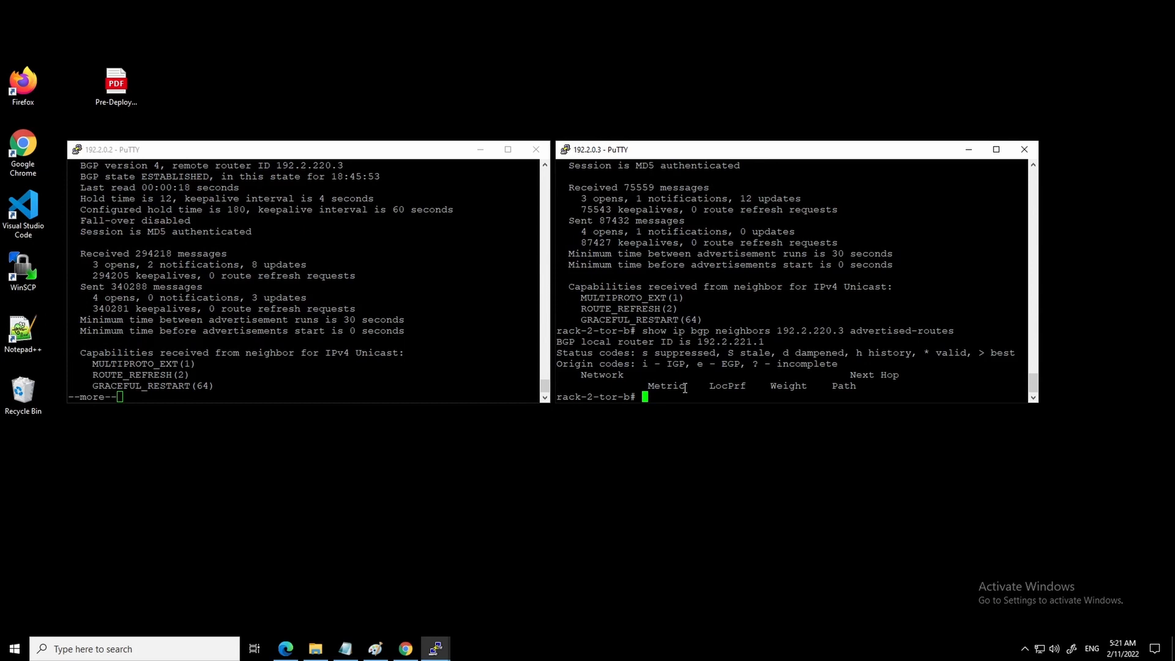
left_click(290, 386)
type("qs")
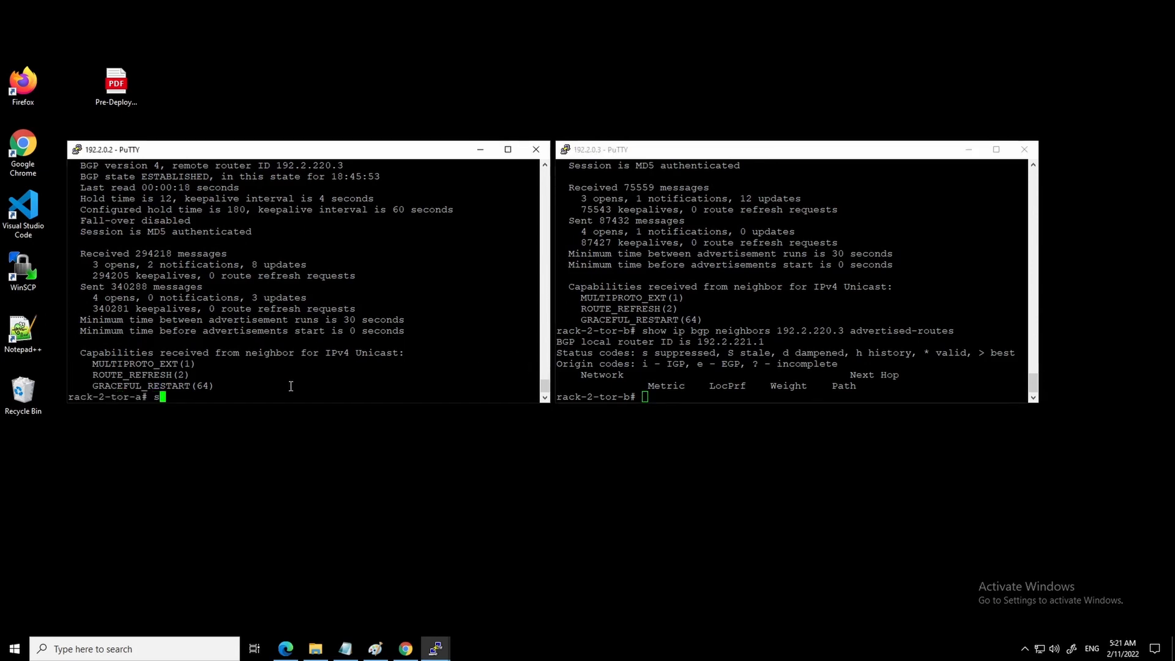
type("how ip bgp neighbors 192.2.220.3 ")
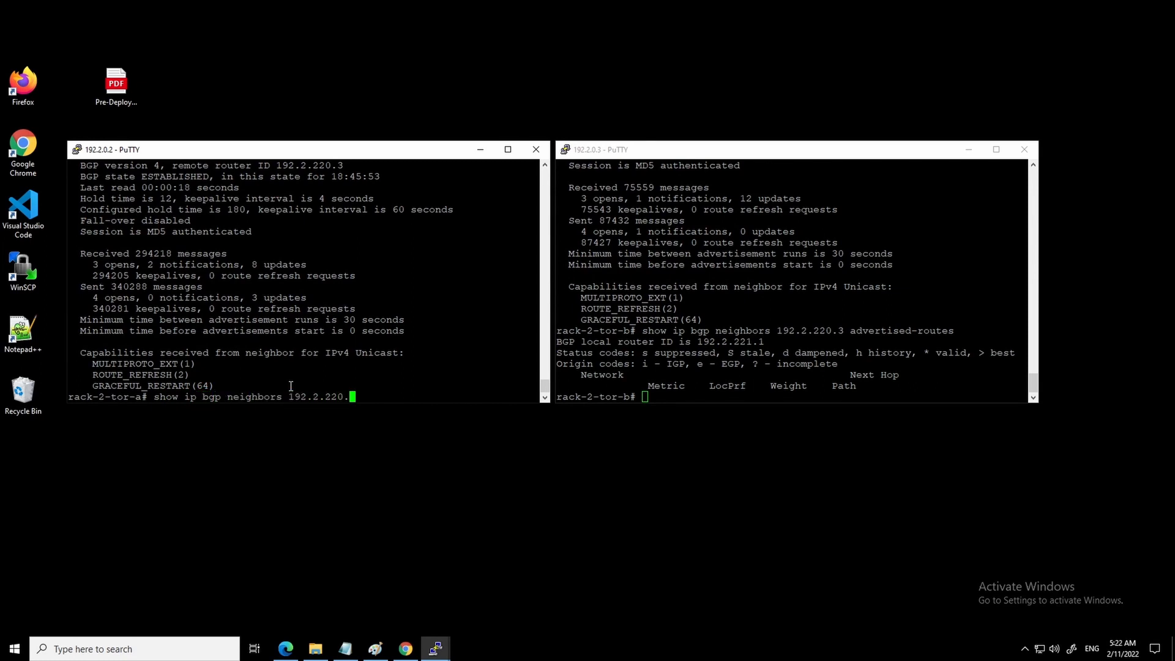
type("advertised-routes")
key("Return")
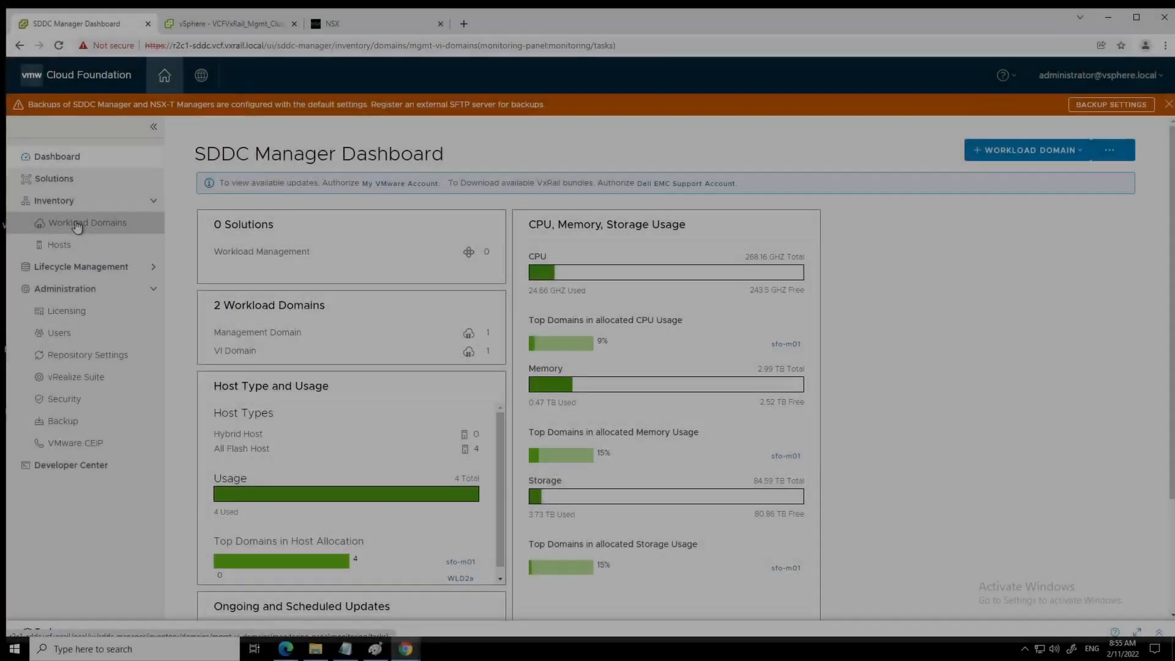
- View the sfo-m01 domain, return to Workload Domains, and expand recent tasks showing the edge cluster addition Successful
left_click(77, 225)
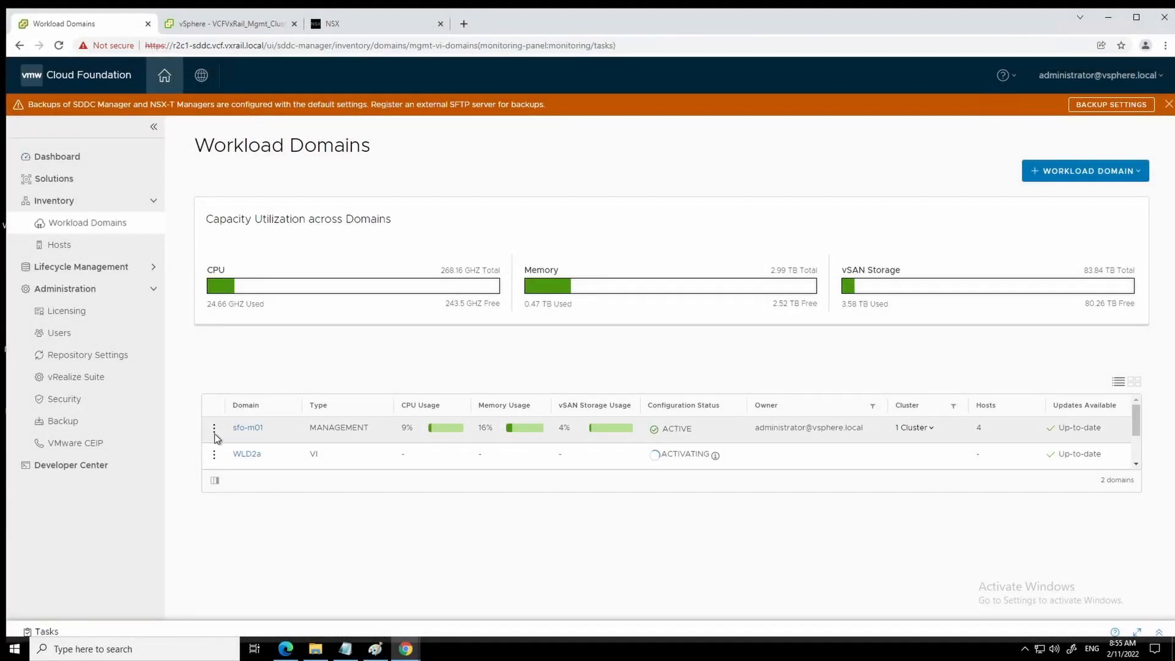
left_click(245, 430)
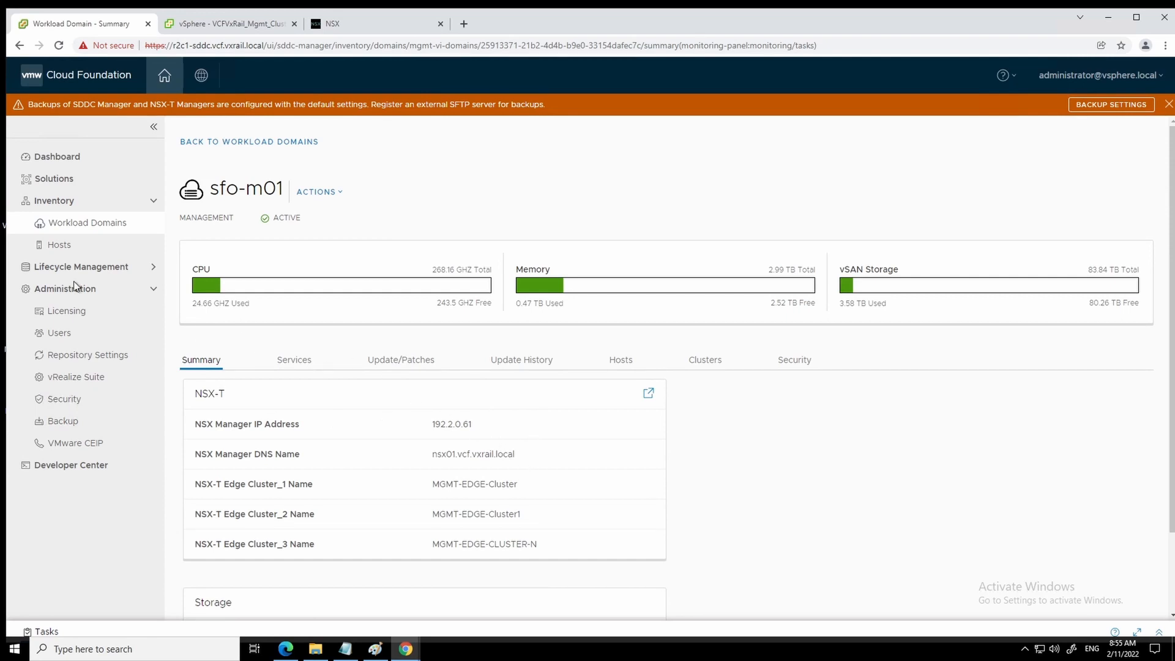
left_click(60, 229)
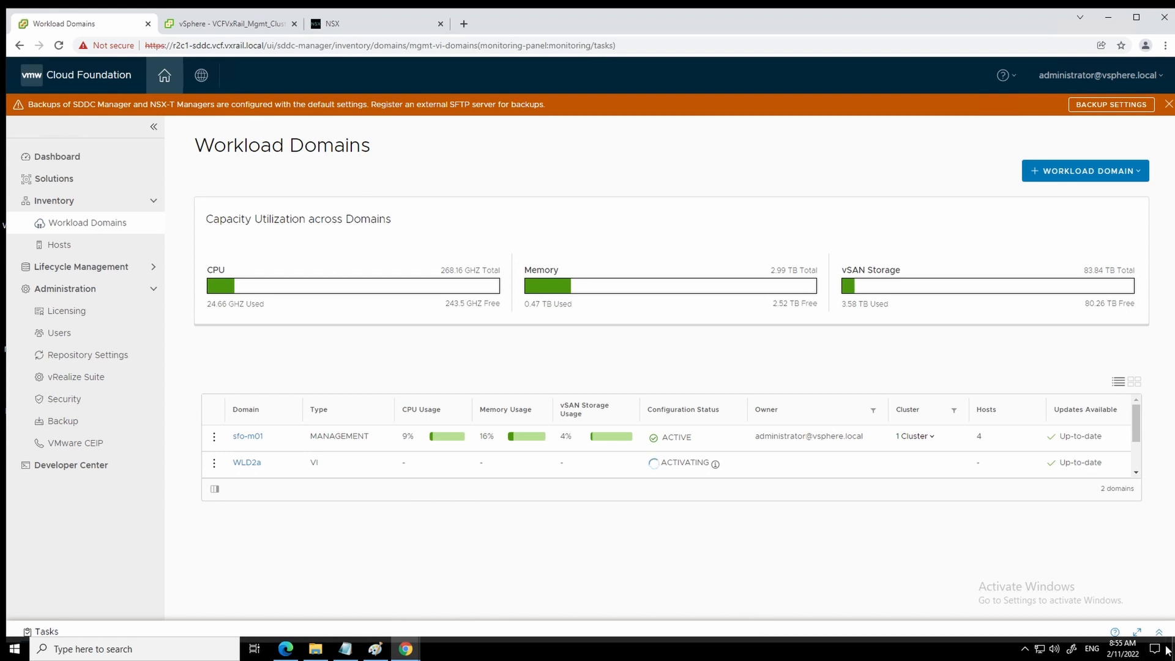
left_click(409, 631)
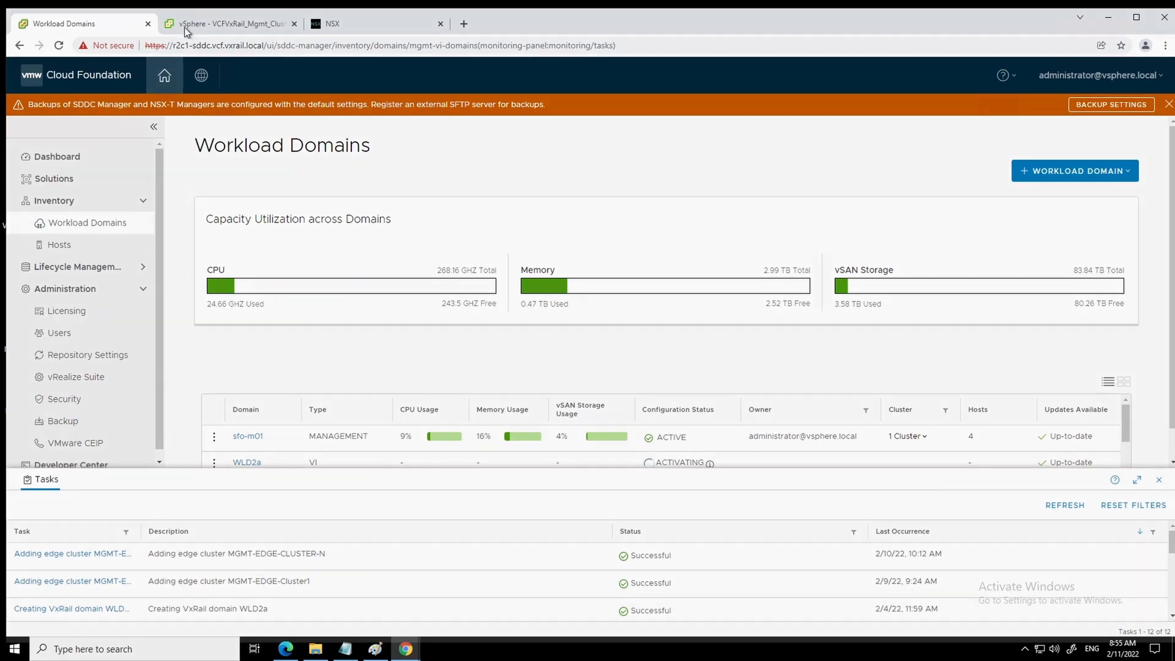
- In the vSphere inventory, review the MGMT-EDGE-1 and MGMT-EDGE-2 VM summaries and network adapters
left_click(187, 28)
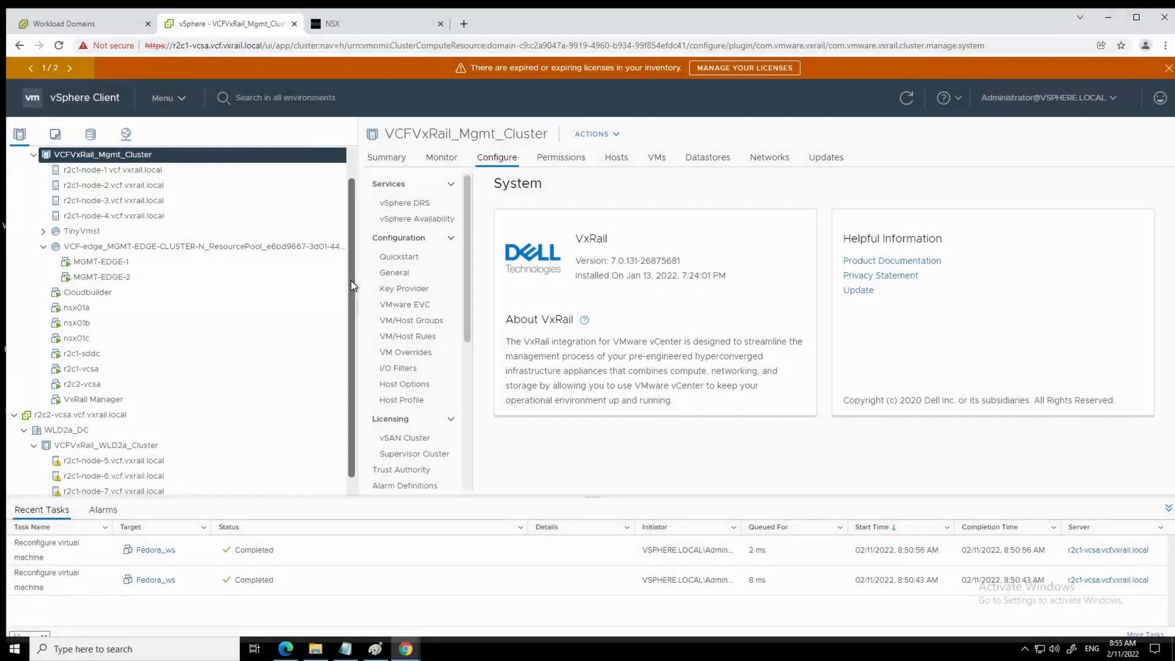
left_click_drag(350, 280, 349, 227)
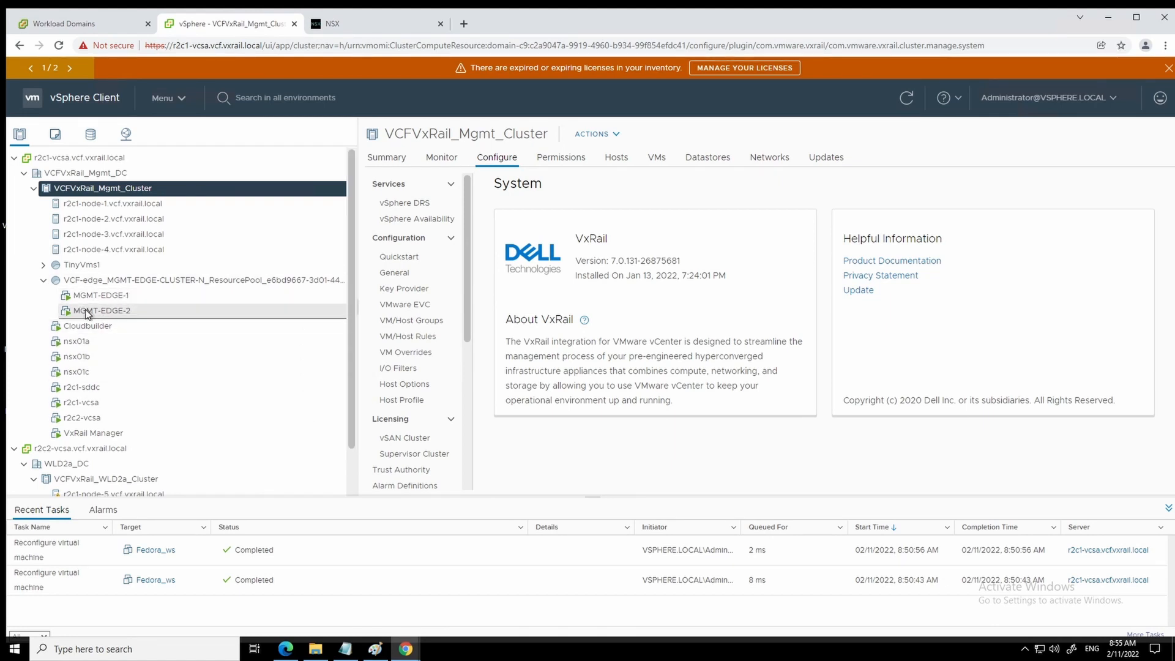
left_click(101, 296)
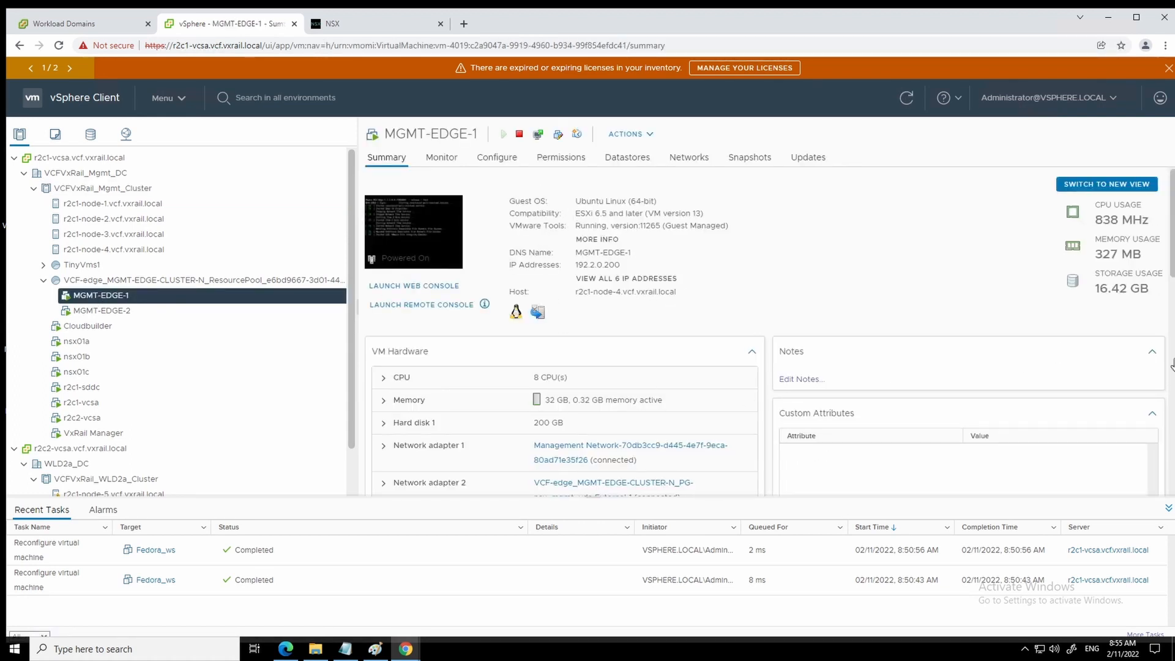
scroll(661, 444, "down", 2)
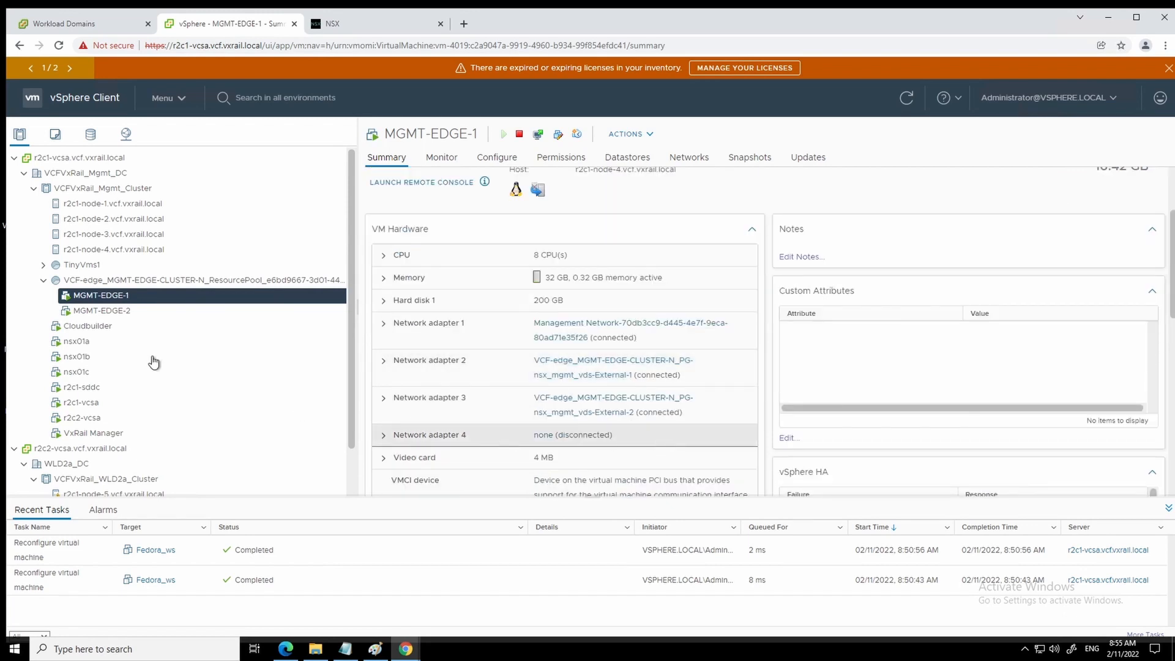
left_click(112, 314)
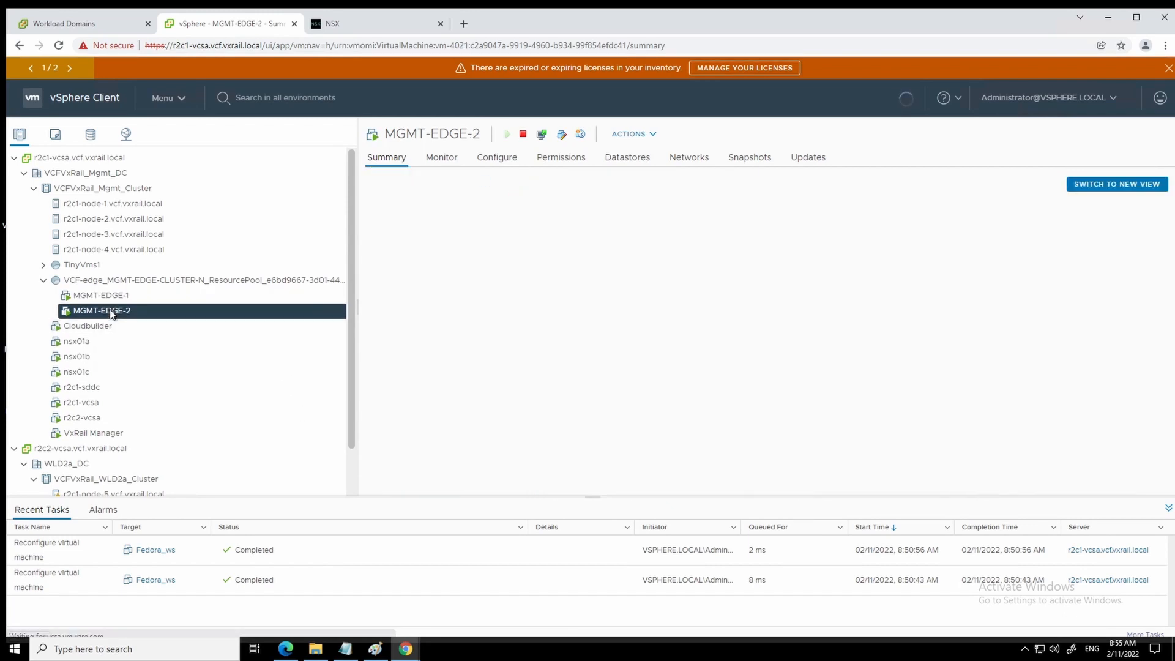
scroll(640, 421, "down", 1)
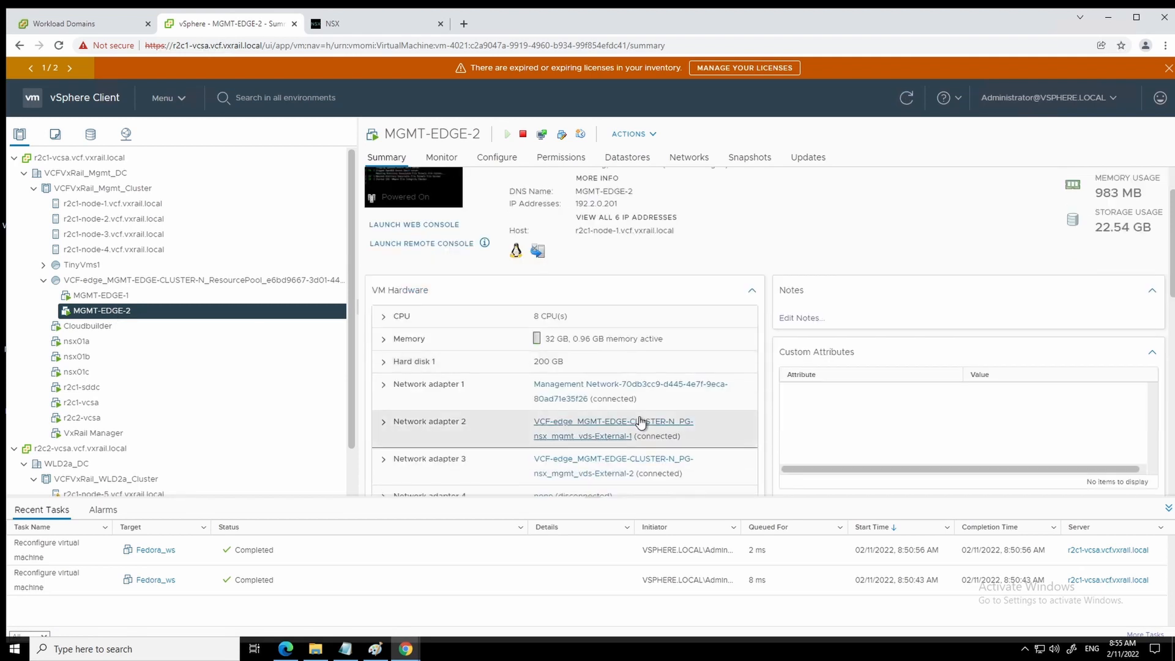
scroll(634, 426, "down", 1)
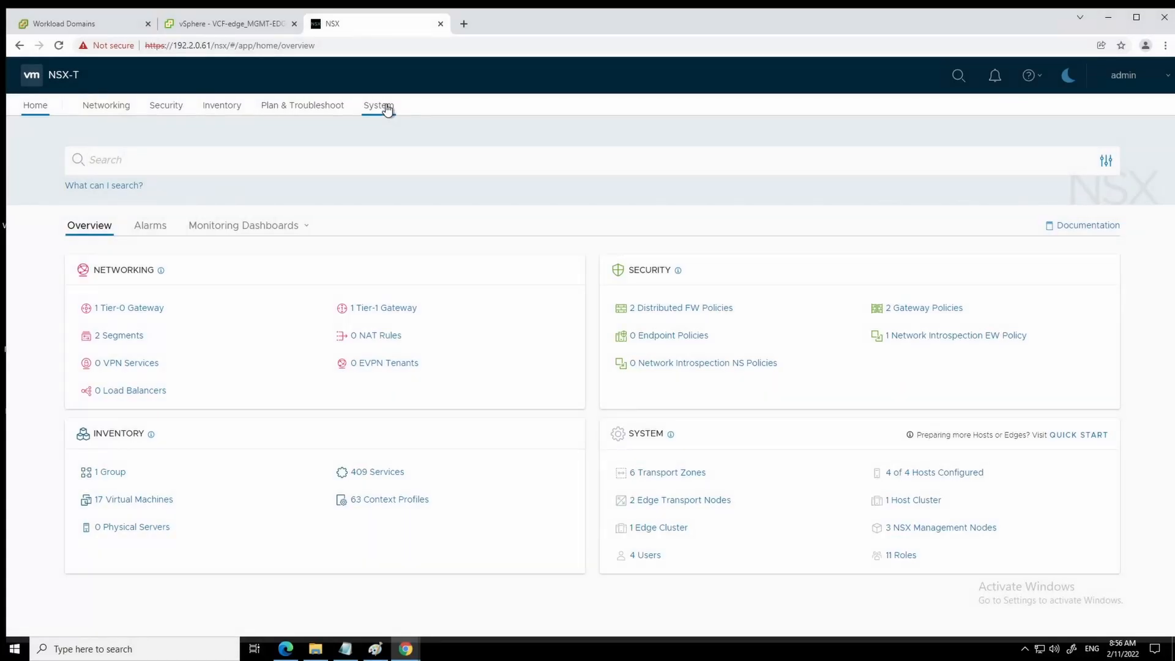
- Under System > Fabric > Nodes, check the edge transport nodes and MGMT-EDGE-CLUSTER-N membership, then view Profiles
left_click(379, 106)
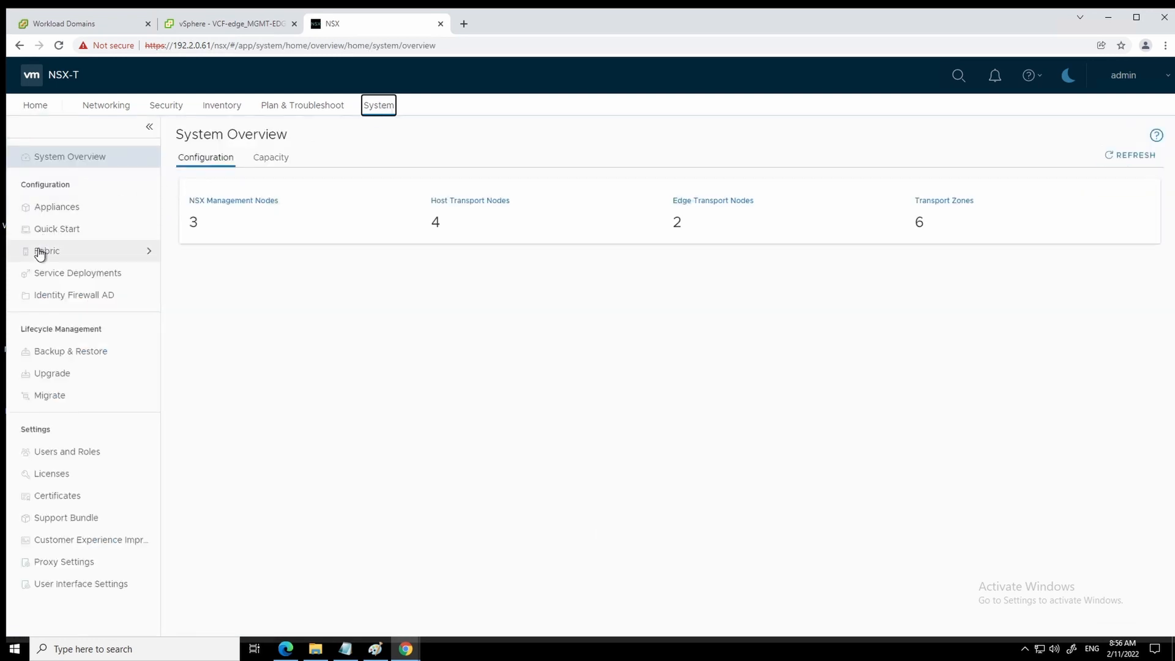
left_click(40, 252)
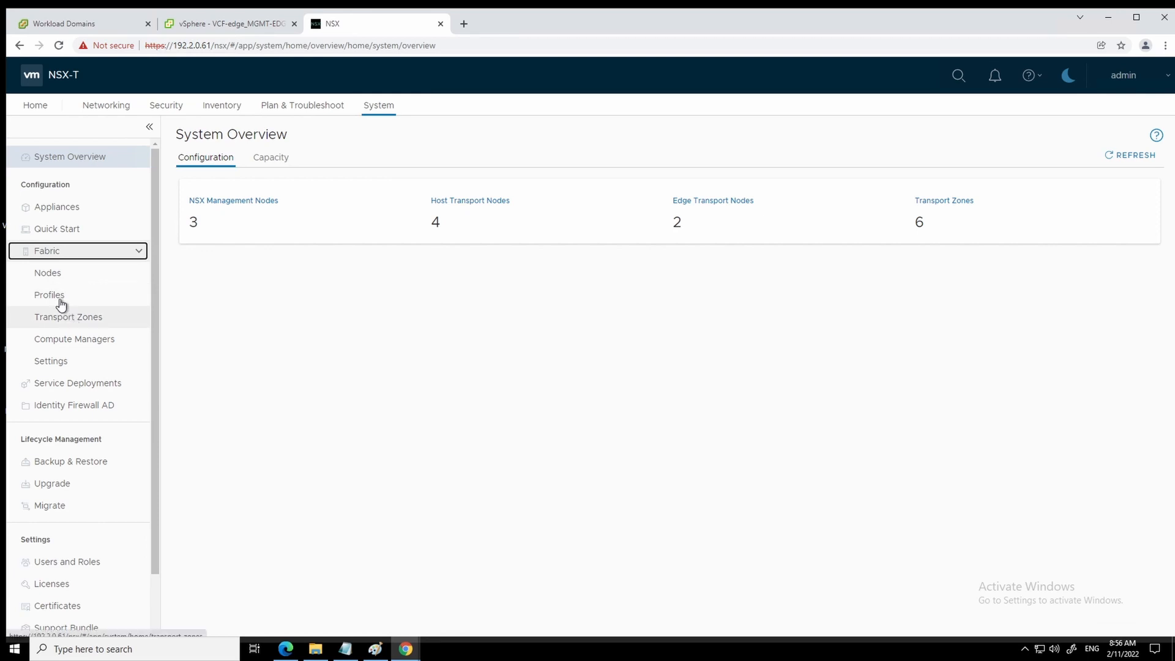
left_click(62, 280)
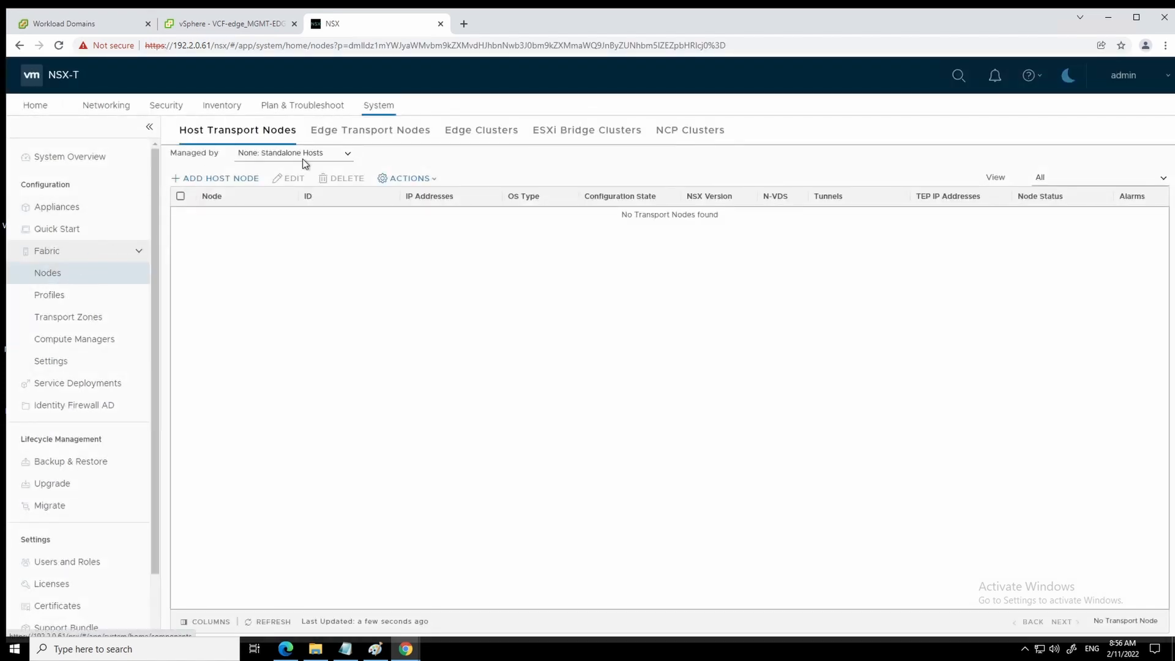
left_click(360, 138)
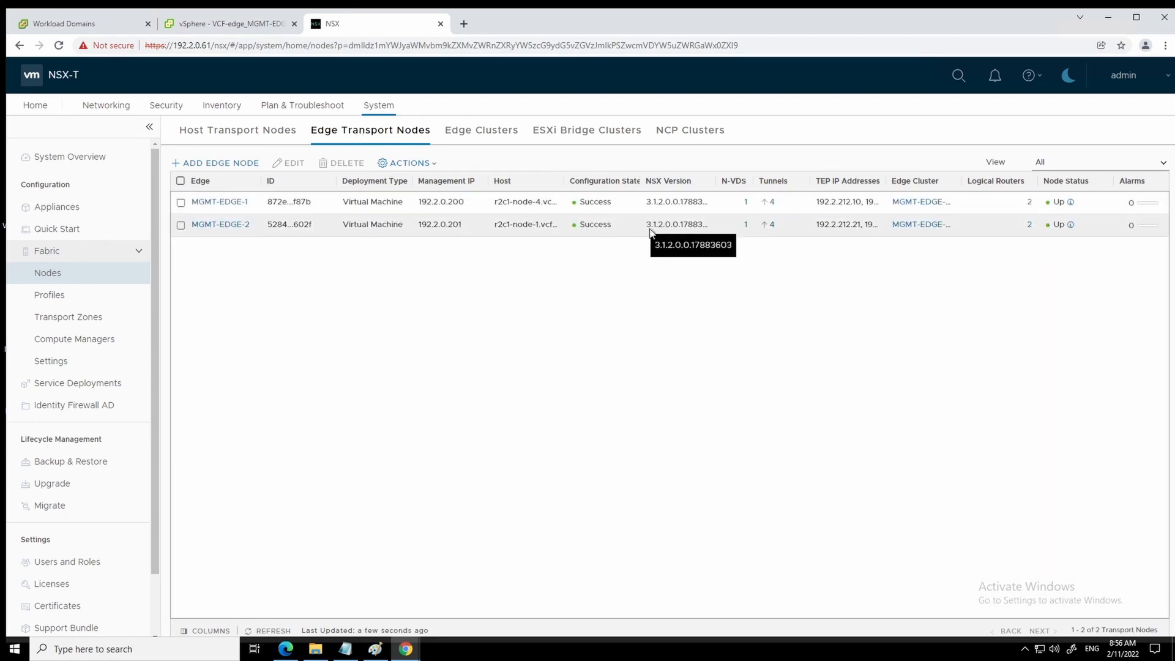
left_click(470, 133)
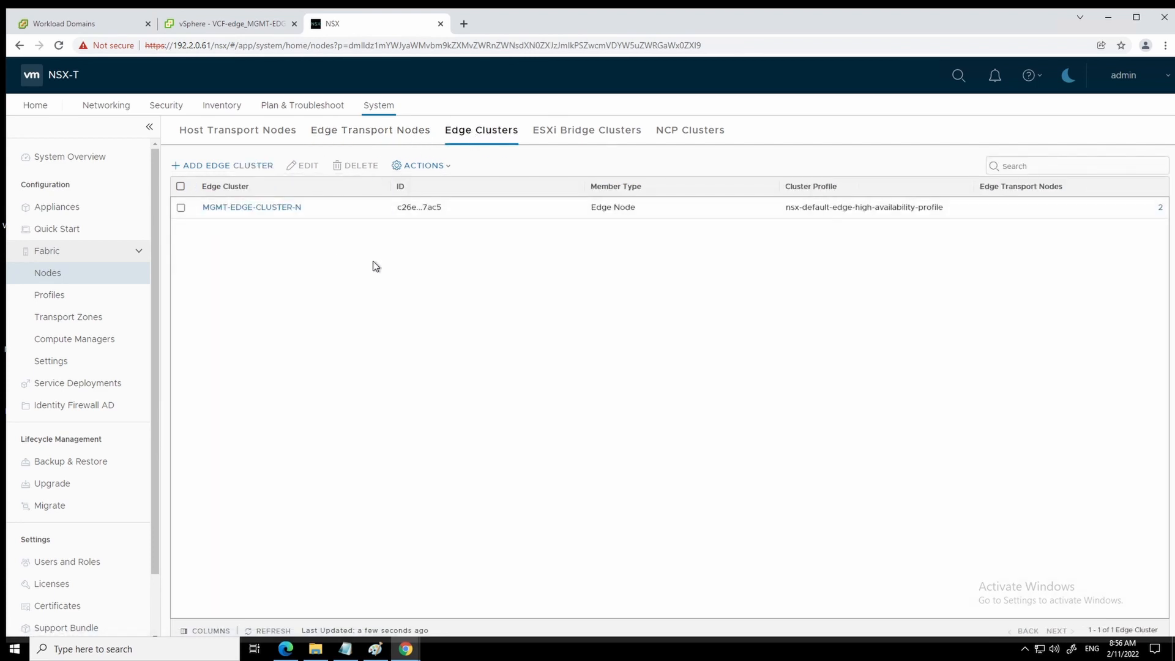
left_click(267, 208)
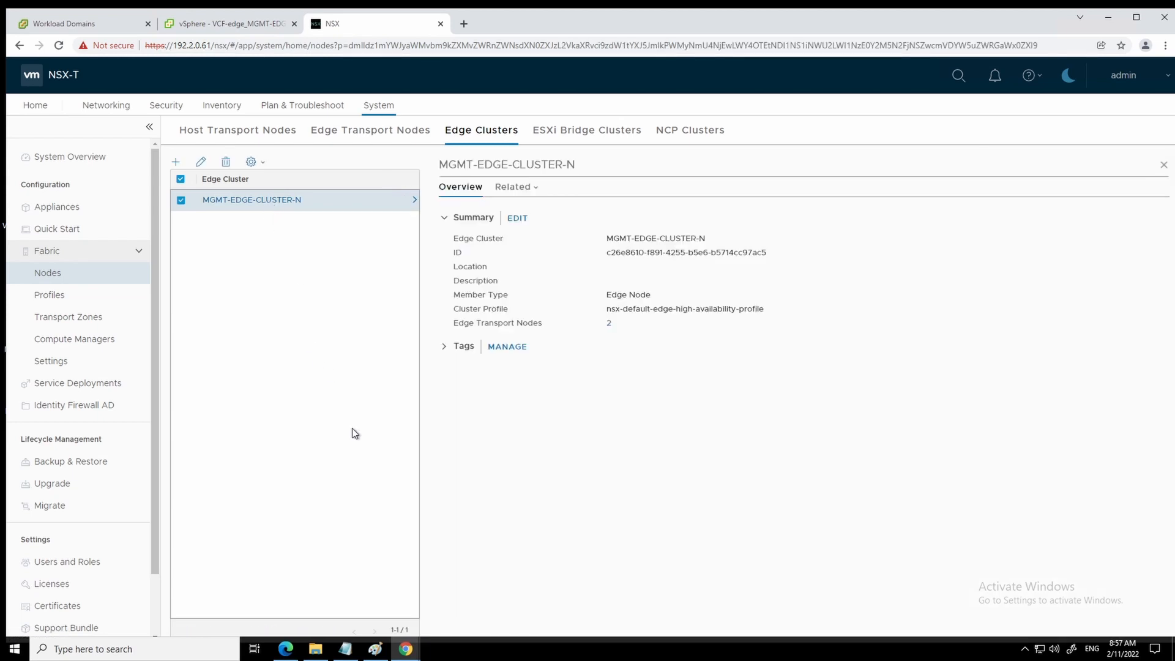
left_click(56, 296)
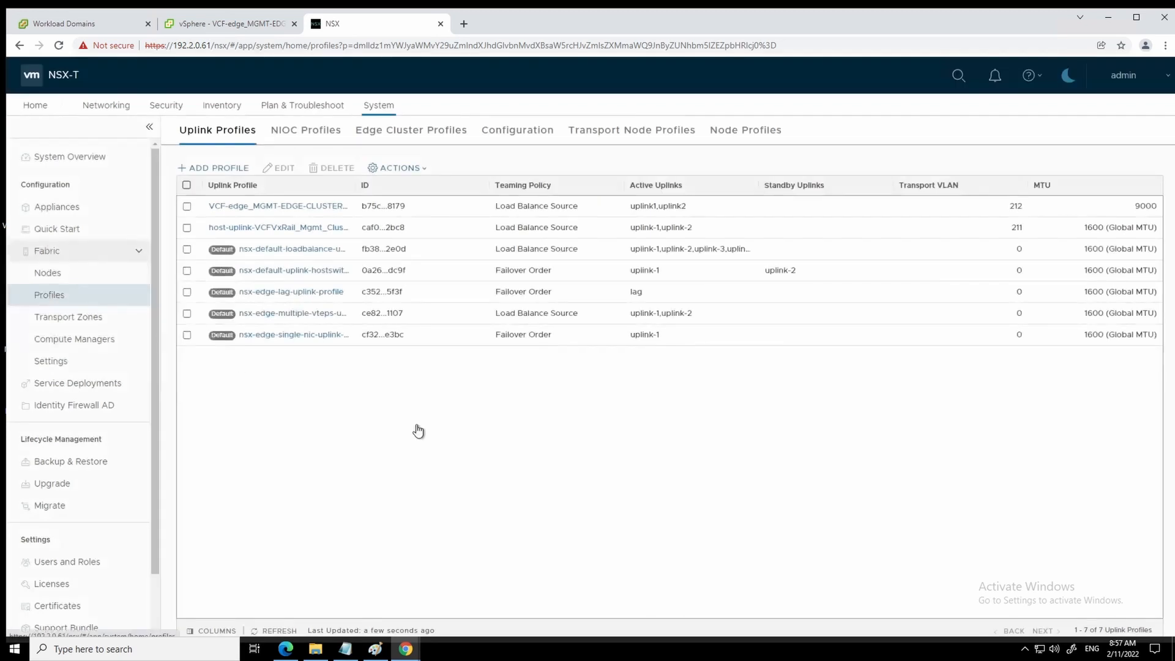
- Review uplink-profile-212 in the Edit dialog, confirming transport VLAN 212 and MTU 9000, then cancel
left_click(322, 208)
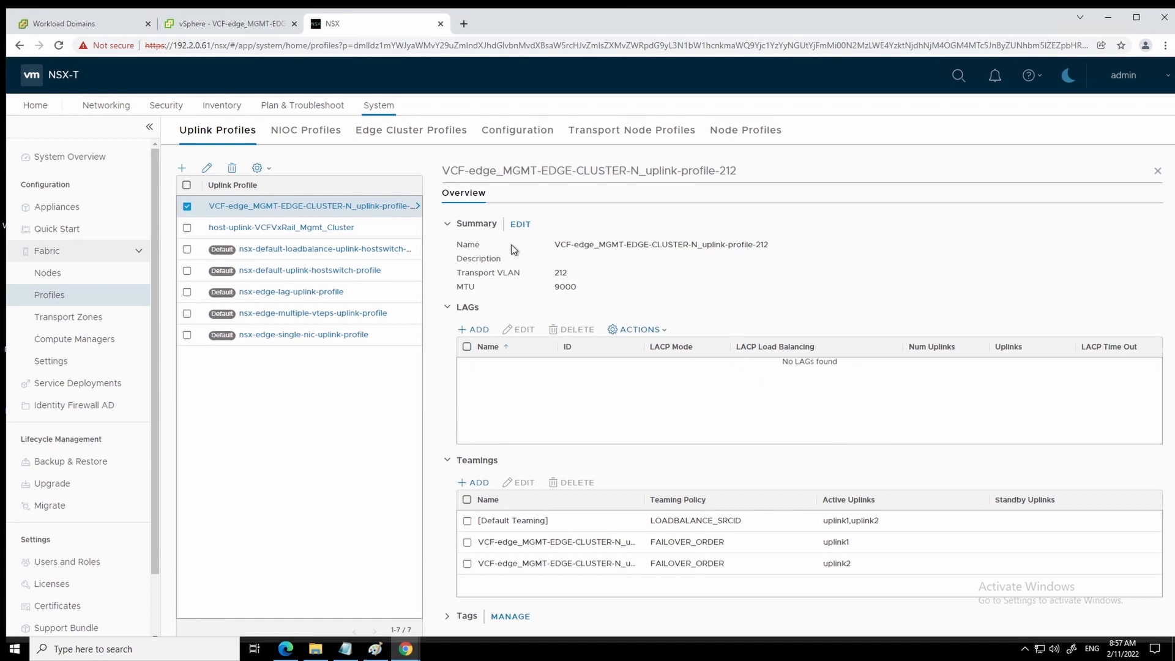
left_click(519, 226)
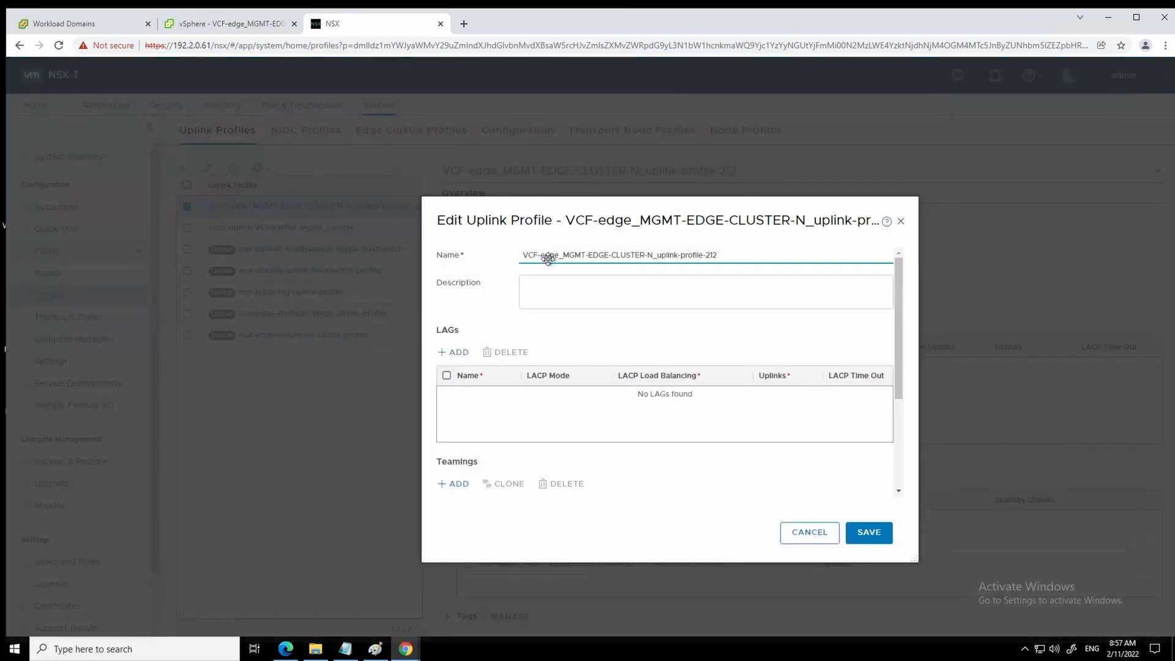
left_click_drag(899, 334, 898, 450)
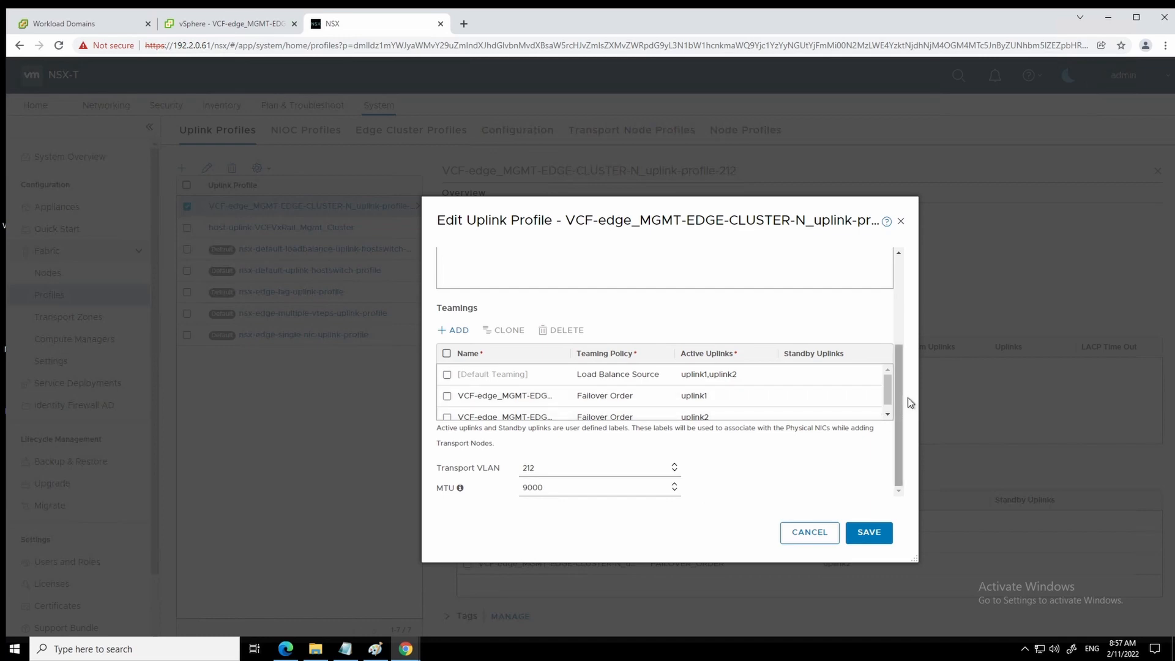
left_click_drag(901, 431, 901, 284)
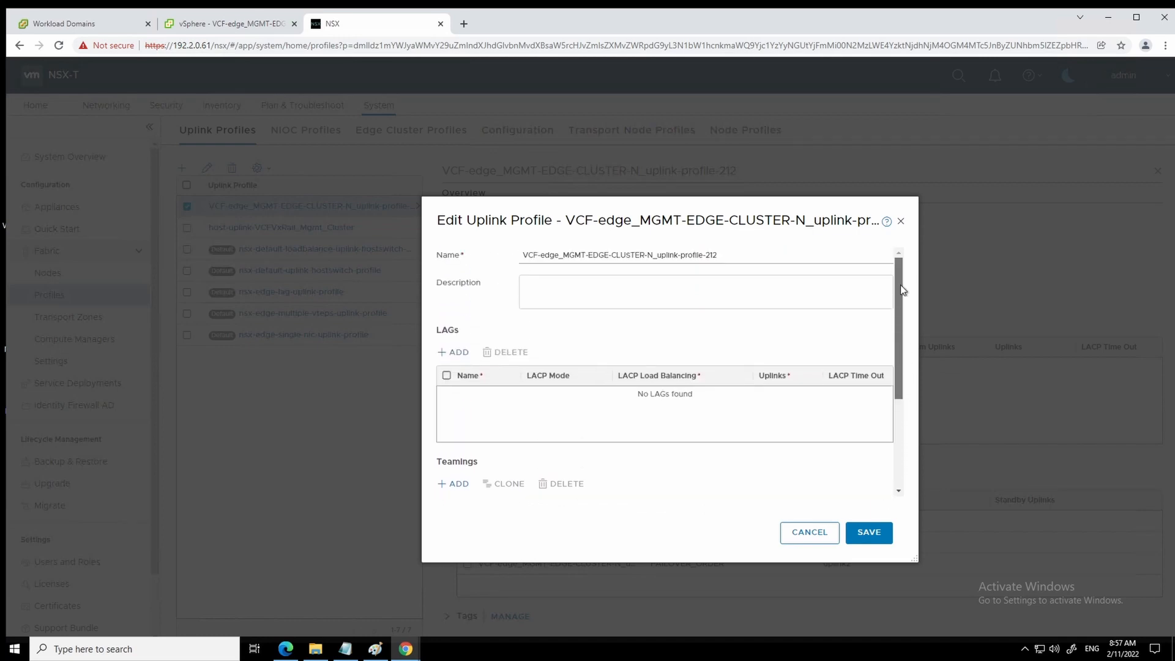
left_click(824, 535)
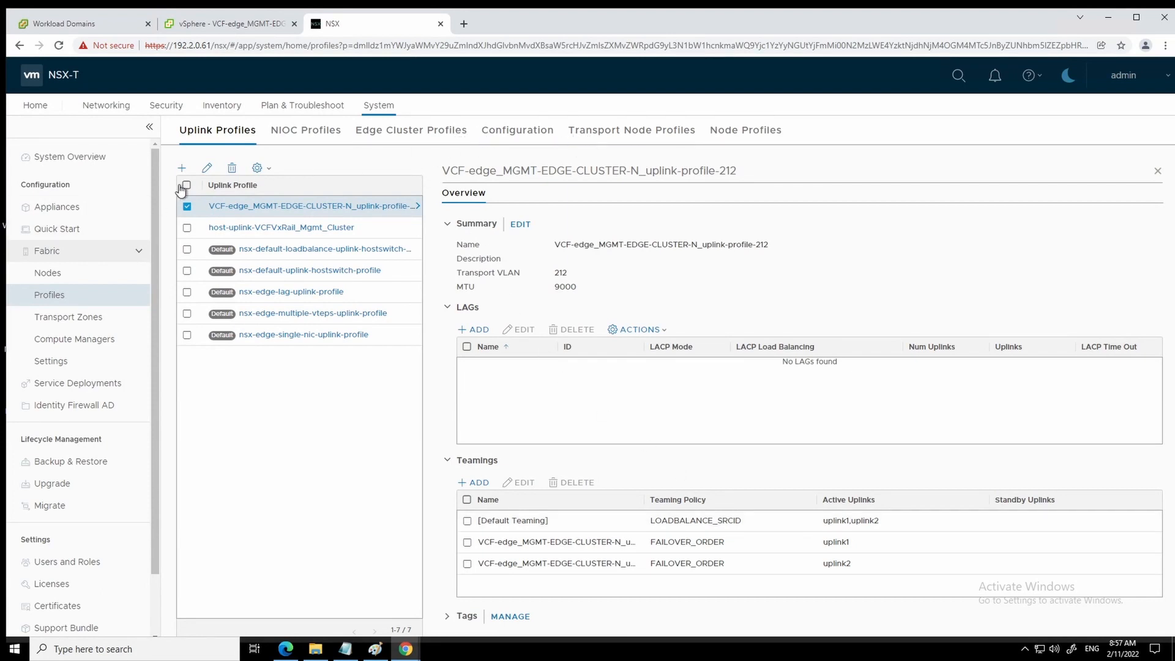
- Expand MGMT-T1 under Networking > Tier-1 Gateways to confirm its MGMT-T0 link, then open Segments
left_click(120, 107)
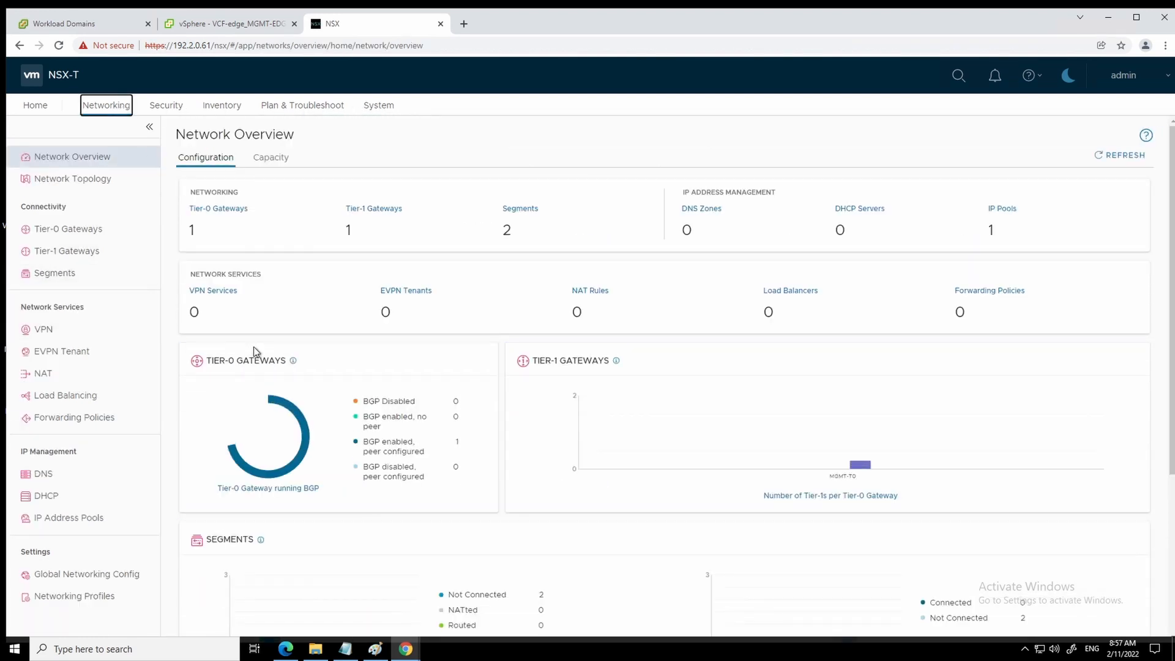
left_click(75, 253)
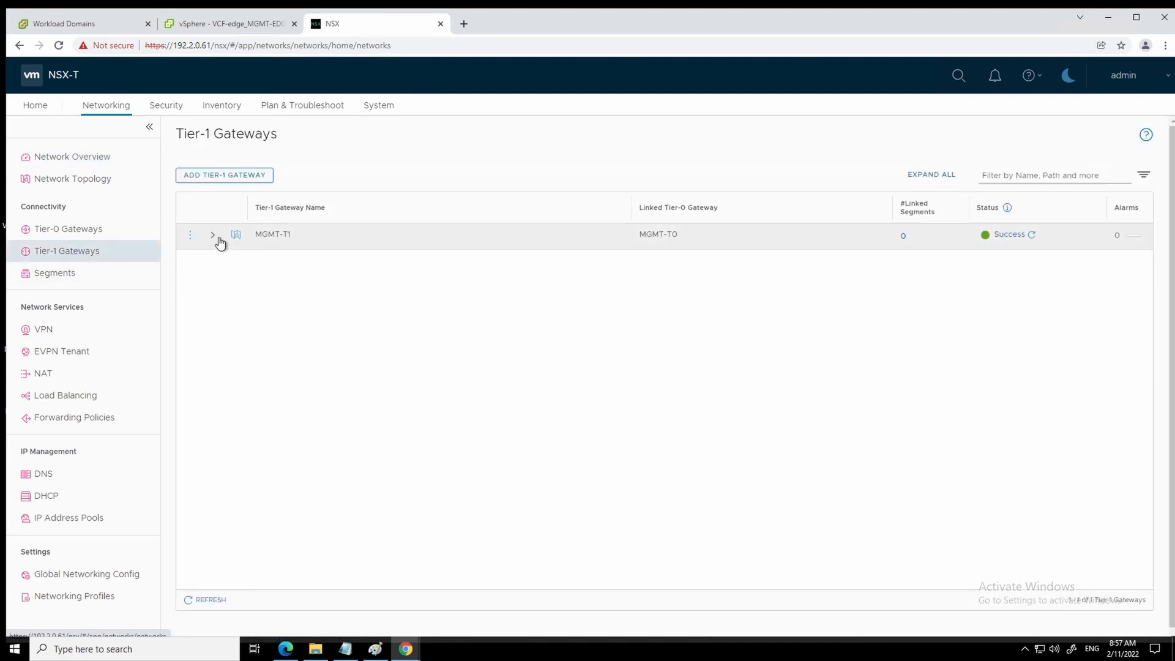
left_click(213, 236)
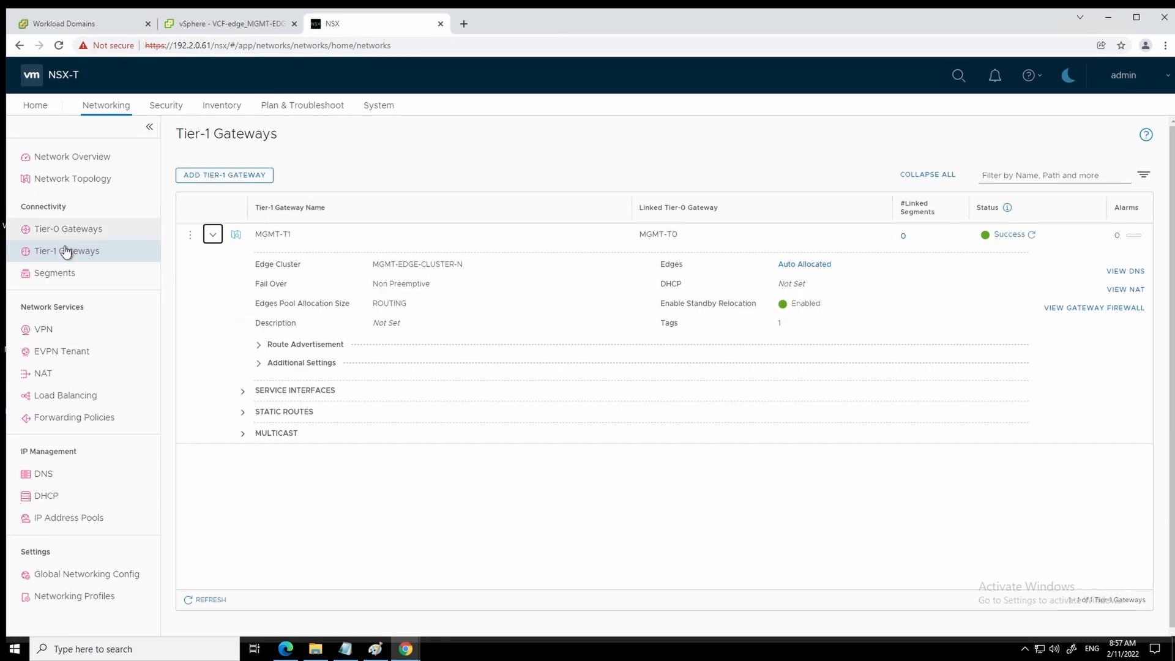
left_click(56, 275)
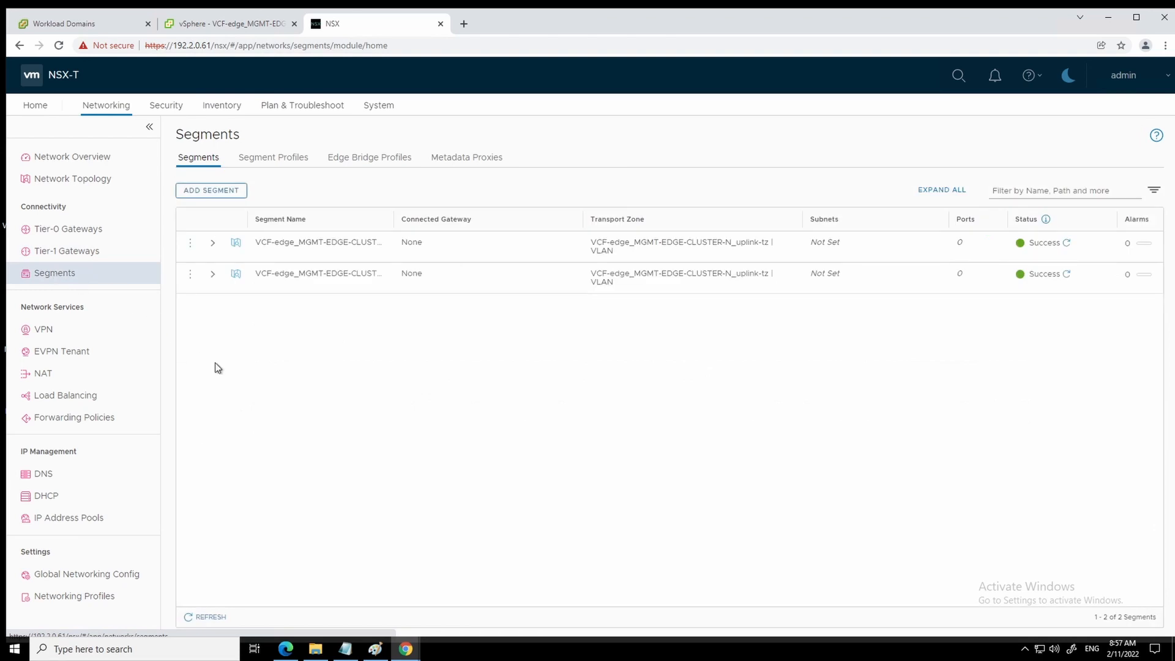
- Expand both edge uplink segments to show VLAN 220 on uplink1 and VLAN 221 on uplink2, both Up
left_click(214, 246)
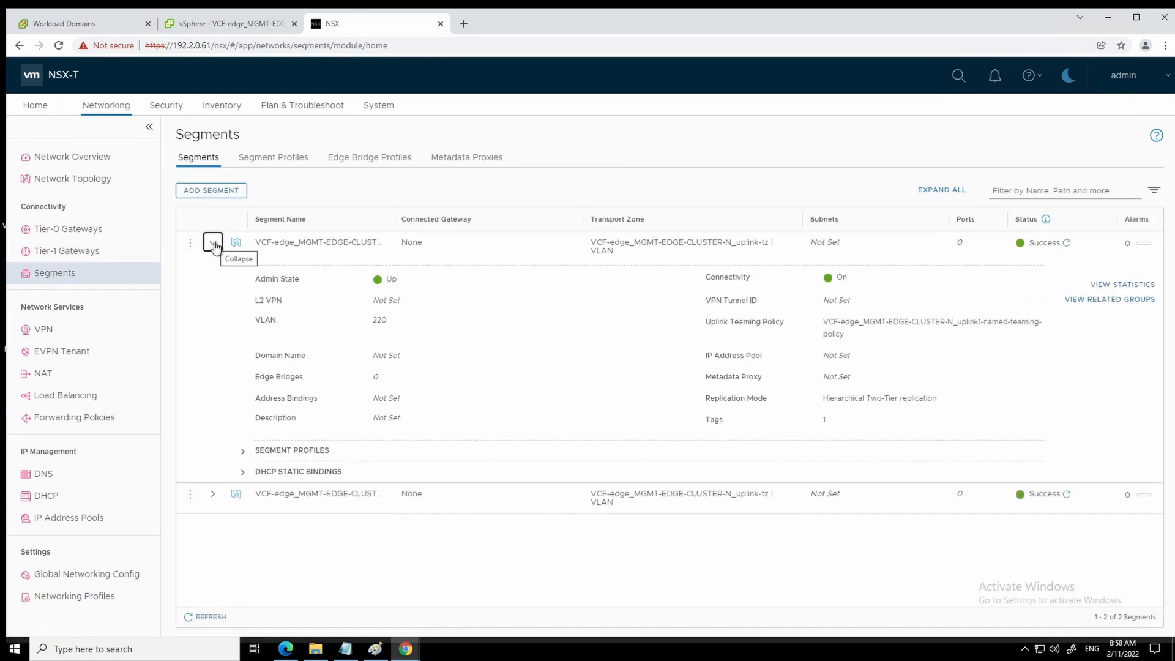
left_click(213, 494)
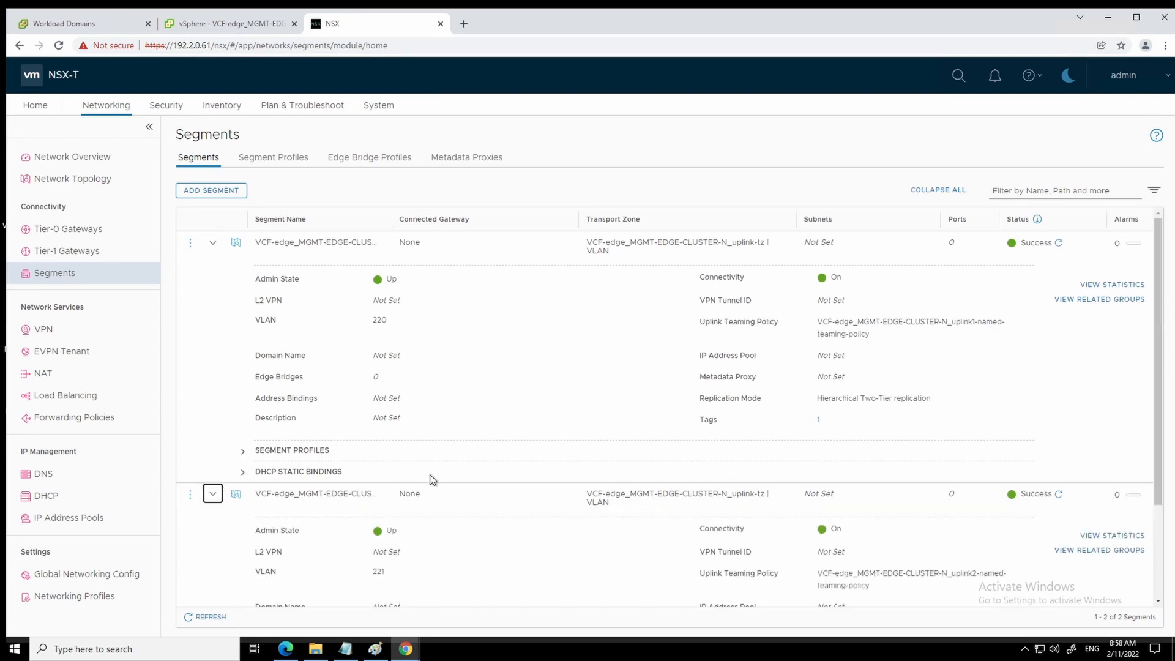
scroll(430, 475, "down", 2)
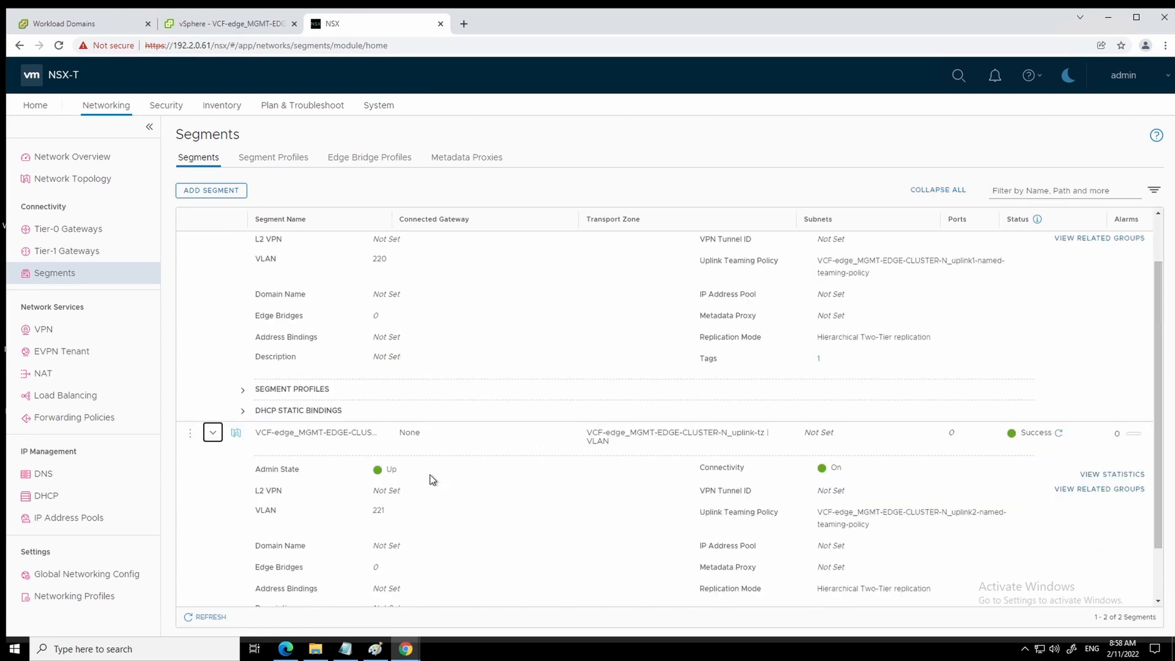
- List MGMT-T0's four external interfaces, 192.2.220.2–3/24 and 192.2.221.2–3/24, all showing Success
left_click(66, 230)
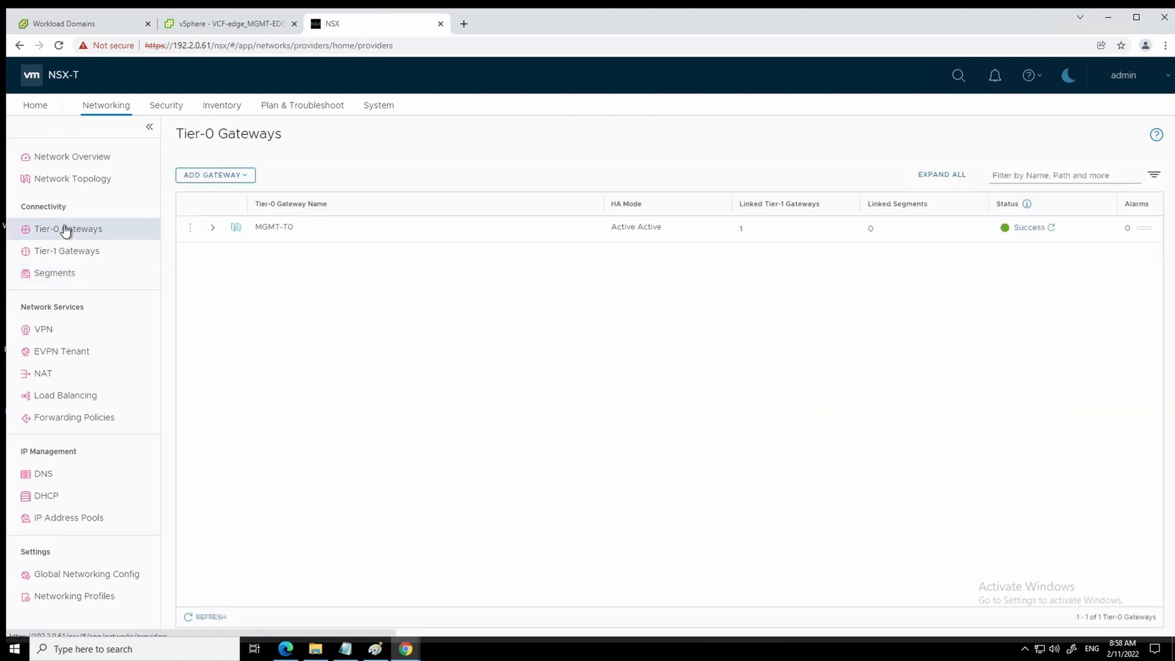
left_click(213, 228)
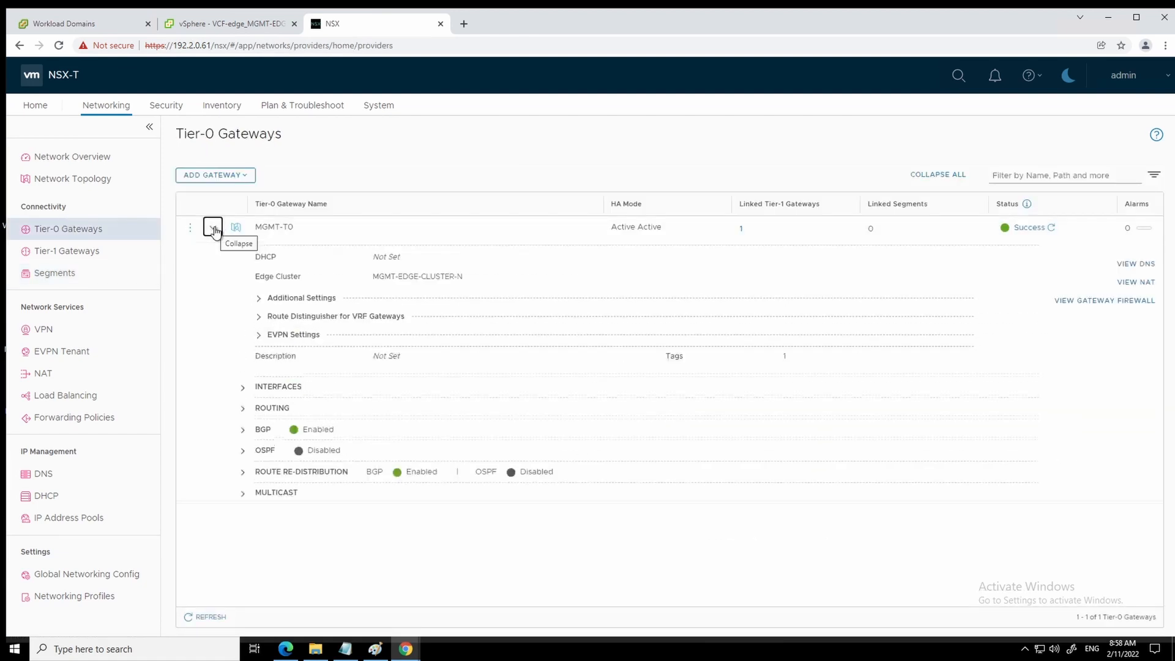
left_click(243, 388)
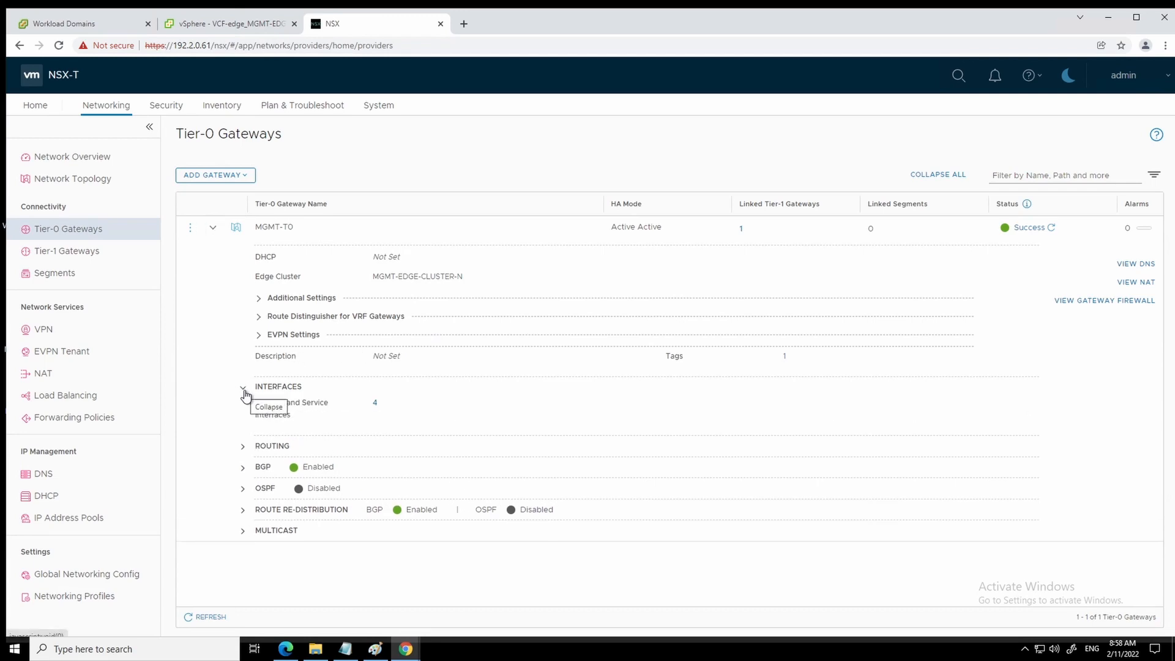
left_click(376, 406)
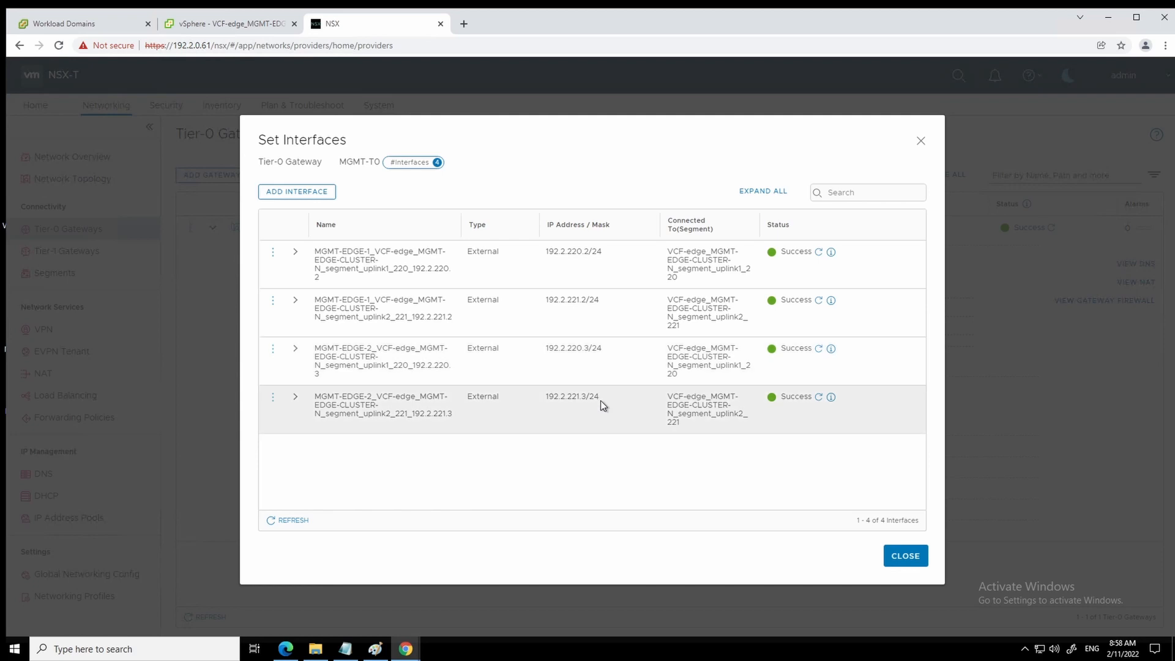
- Expand MGMT-T0's routing and BGP sections and highlight the Local AS value 65010
left_click(906, 557)
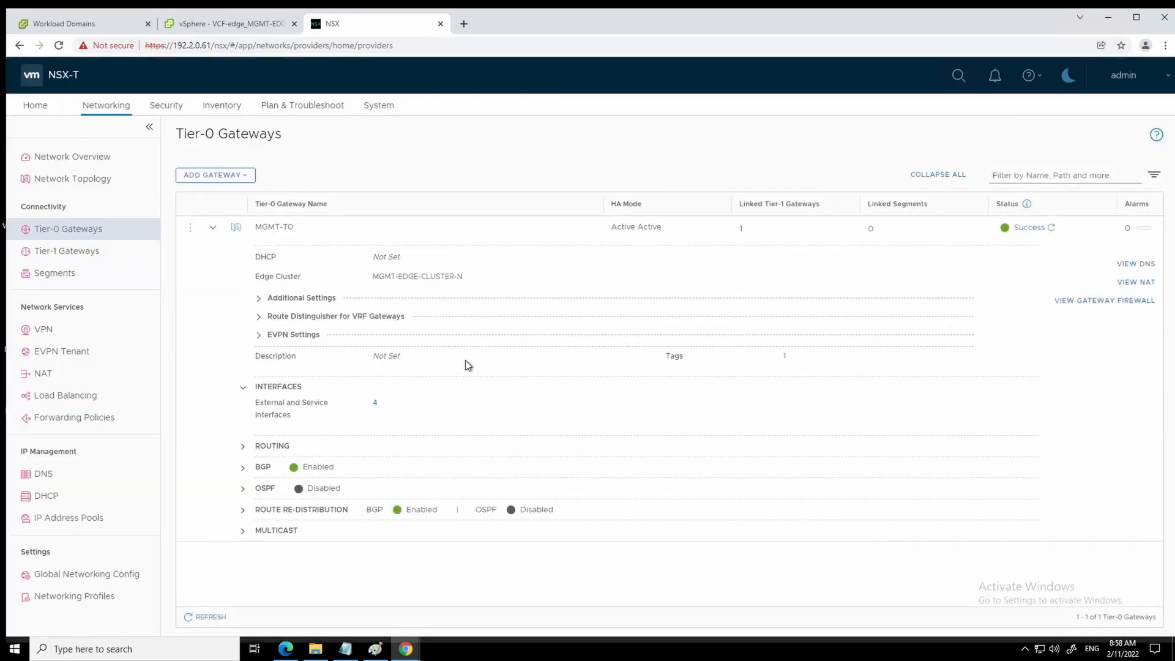
left_click(243, 446)
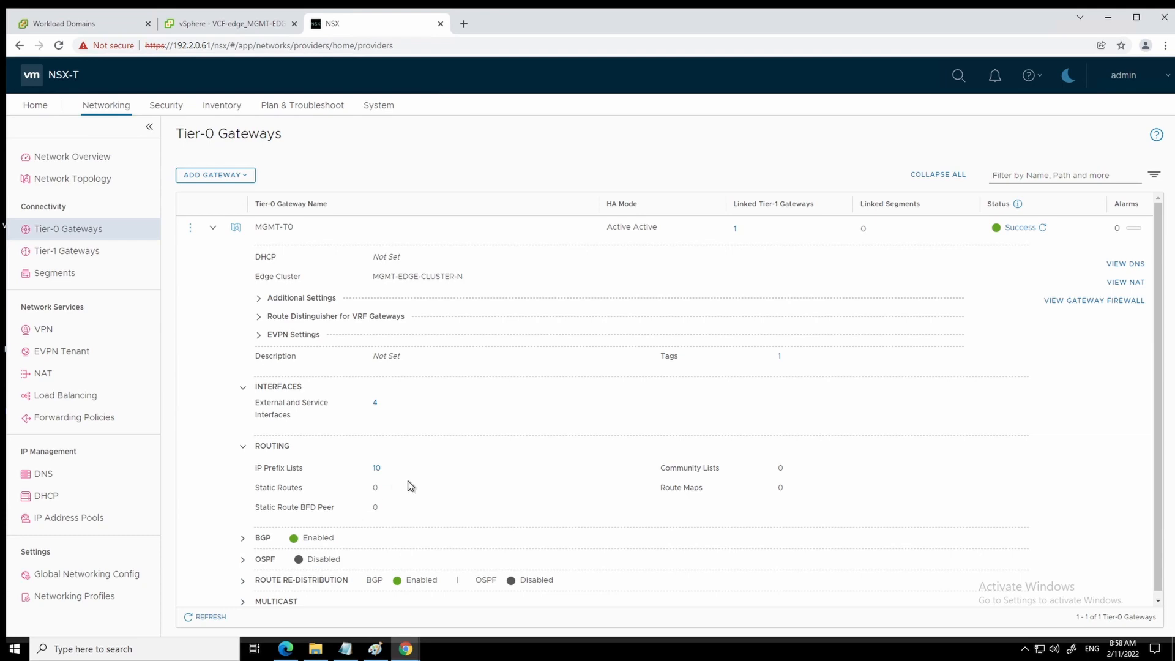
scroll(406, 481, "down", 1)
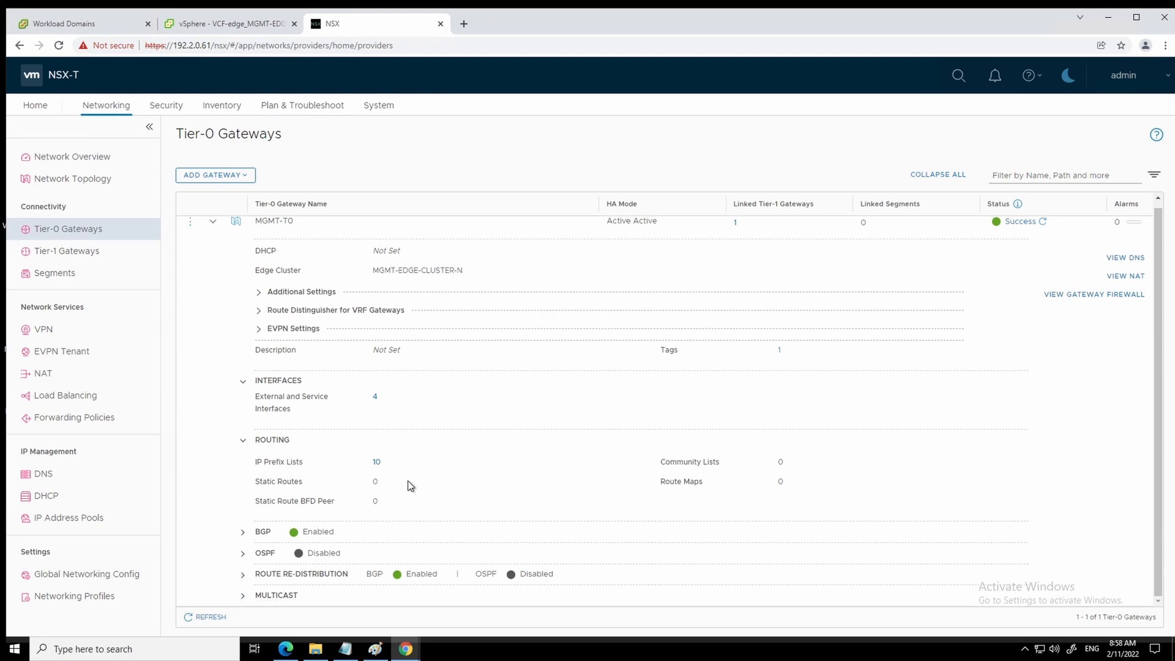
left_click(242, 532)
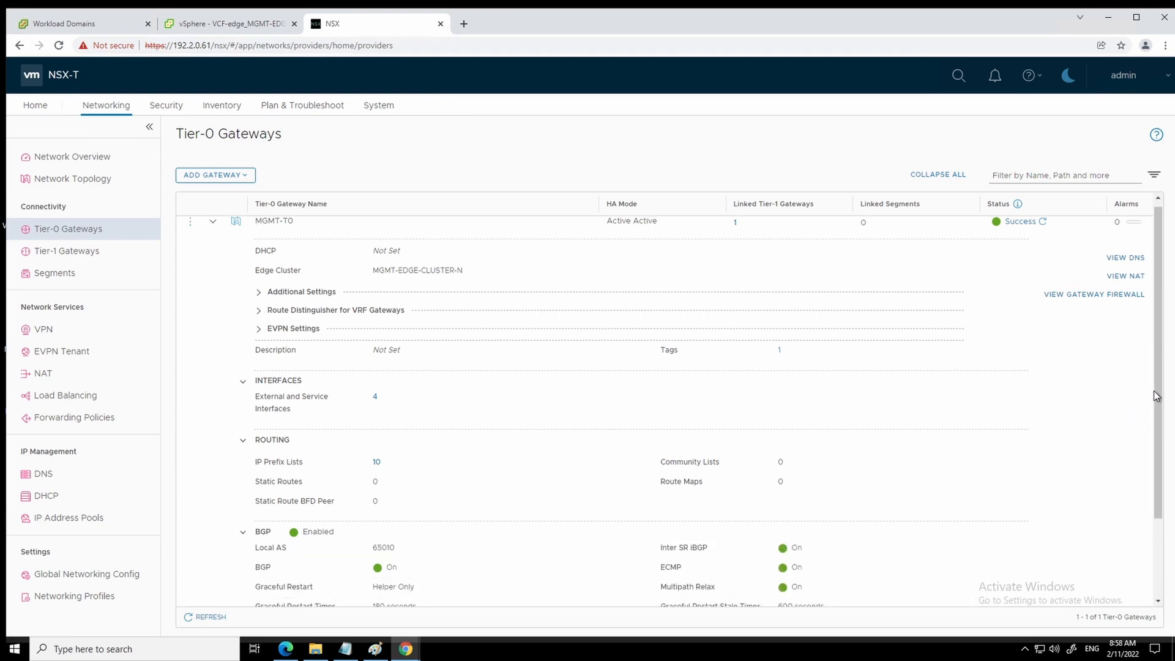
scroll(1157, 398, "down", 2)
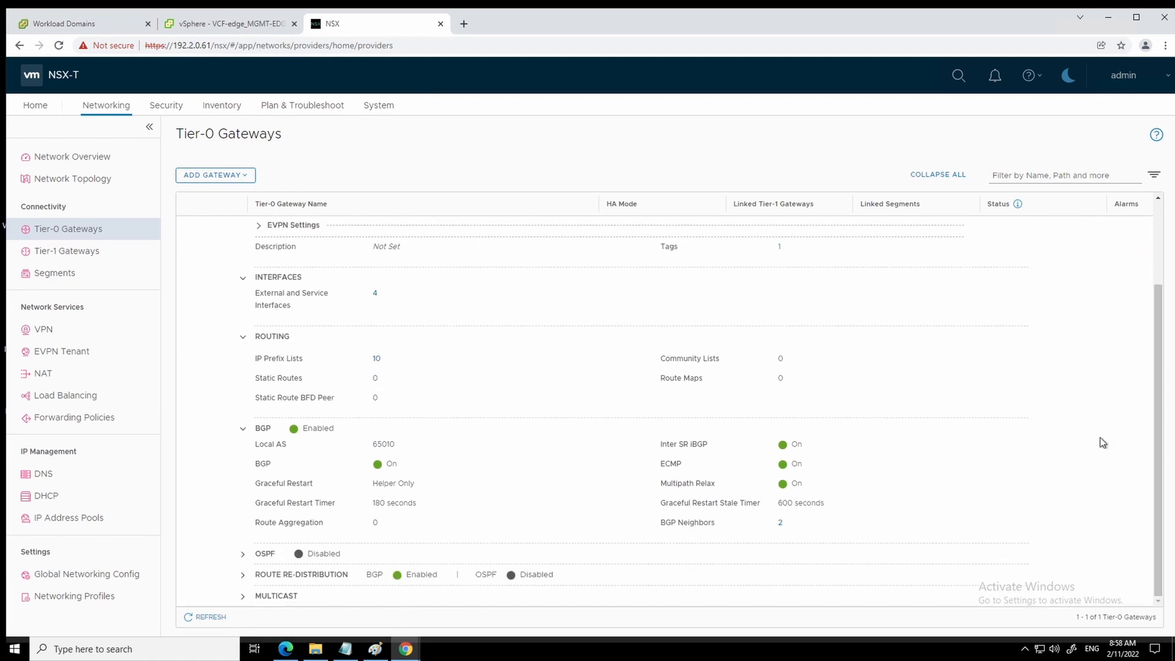
left_click_drag(375, 444, 393, 442)
- Show neighbors 192.2.220.1 and 192.2.221.1 with all source addresses 192.2.220.2–3 and 192.2.221.2–3
left_click(780, 523)
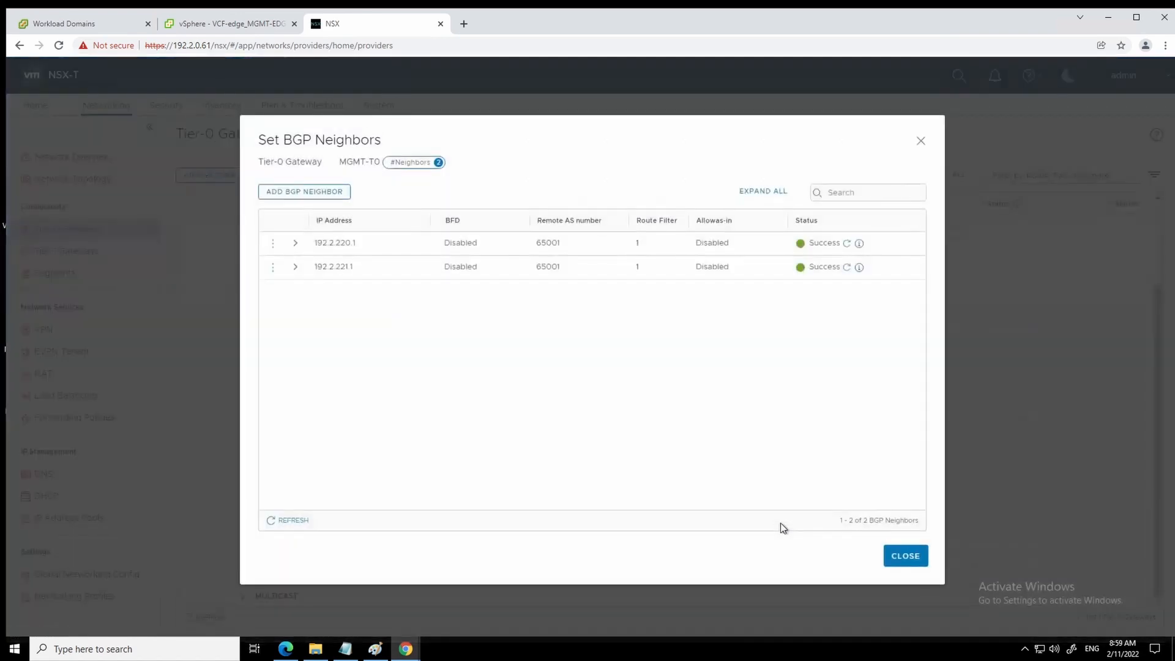
left_click(295, 246)
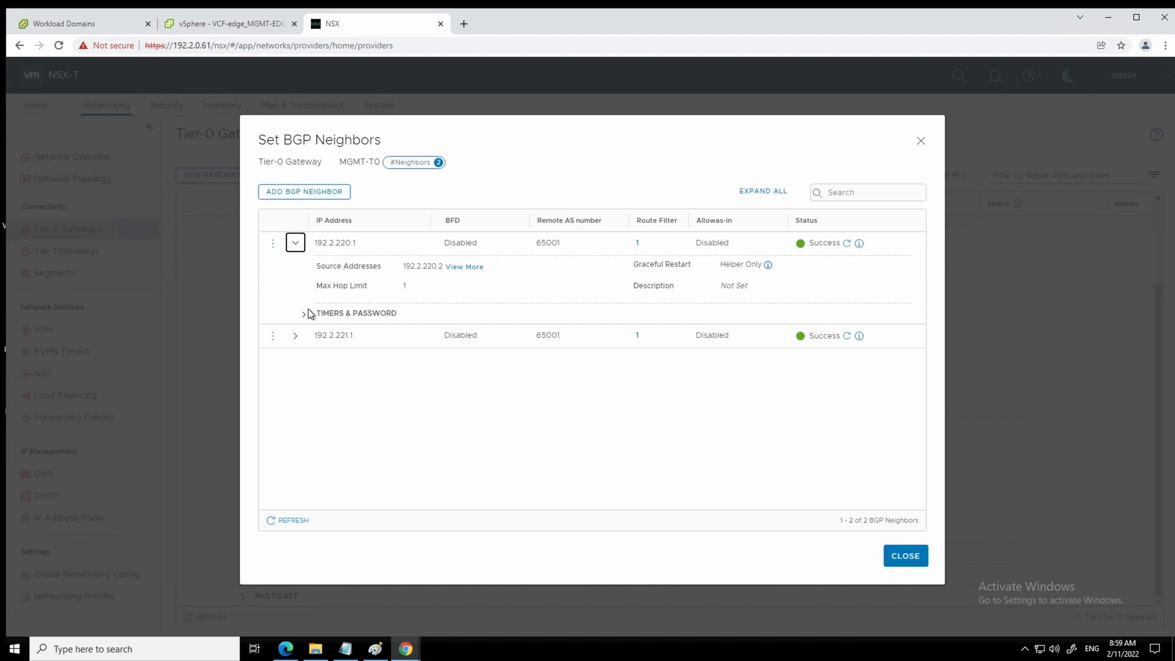
left_click(471, 267)
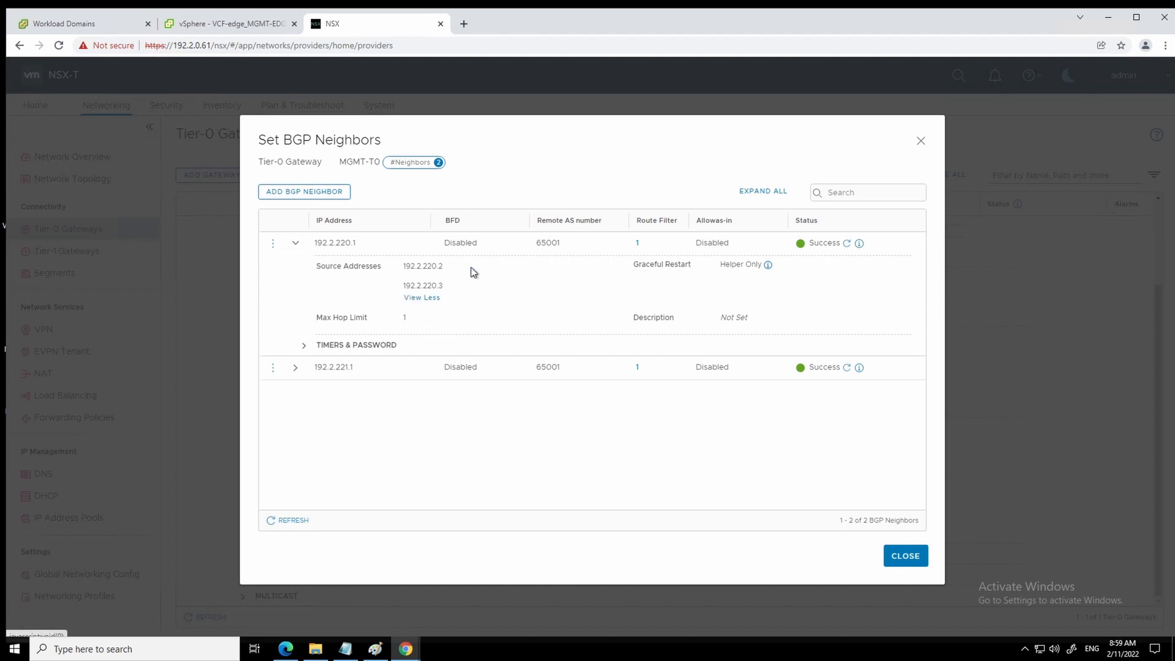
left_click(295, 368)
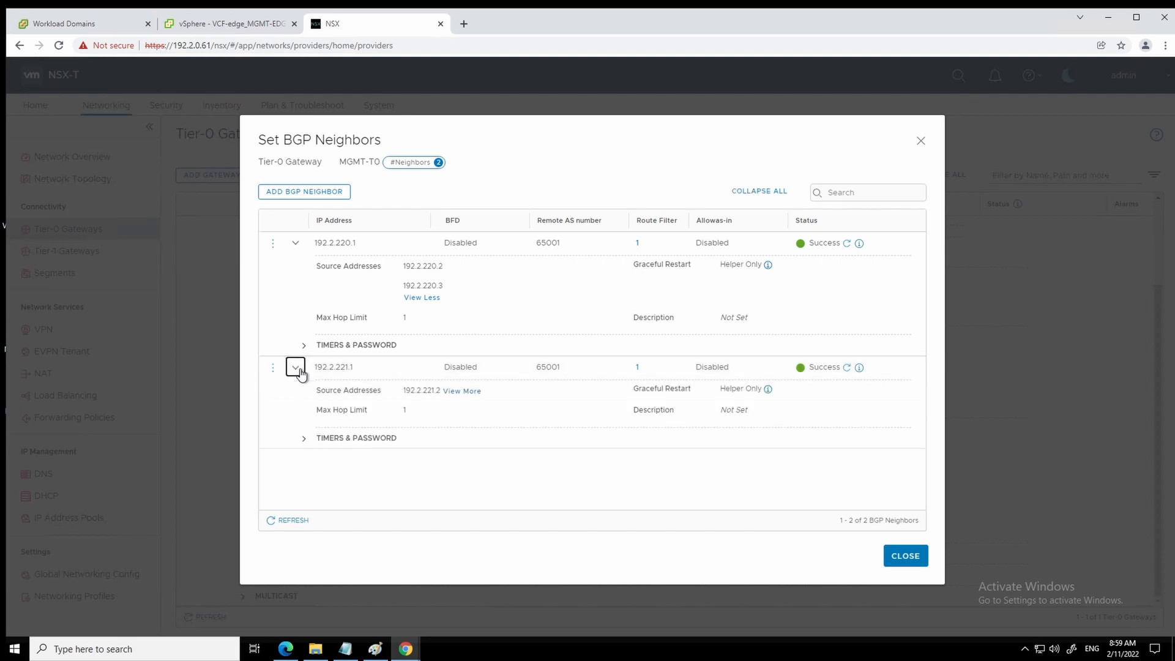
left_click(467, 392)
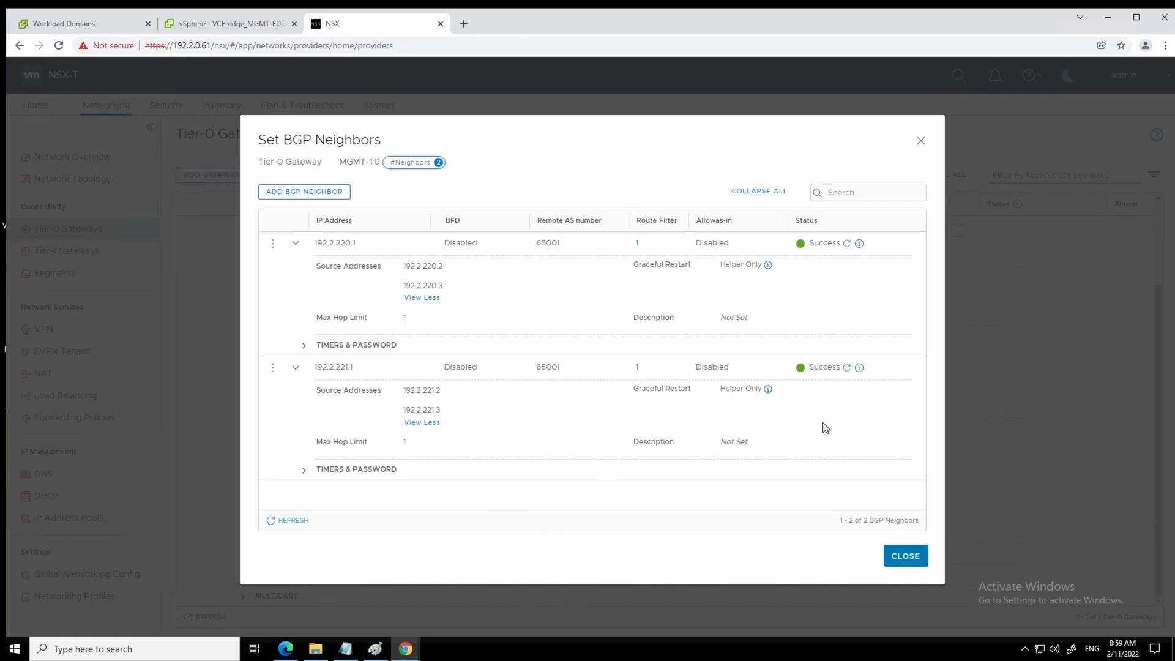
- Confirm neighbor 192.2.220.1 shows Established from both MGMT-EDGE-1 and MGMT-EDGE-2
left_click(859, 244)
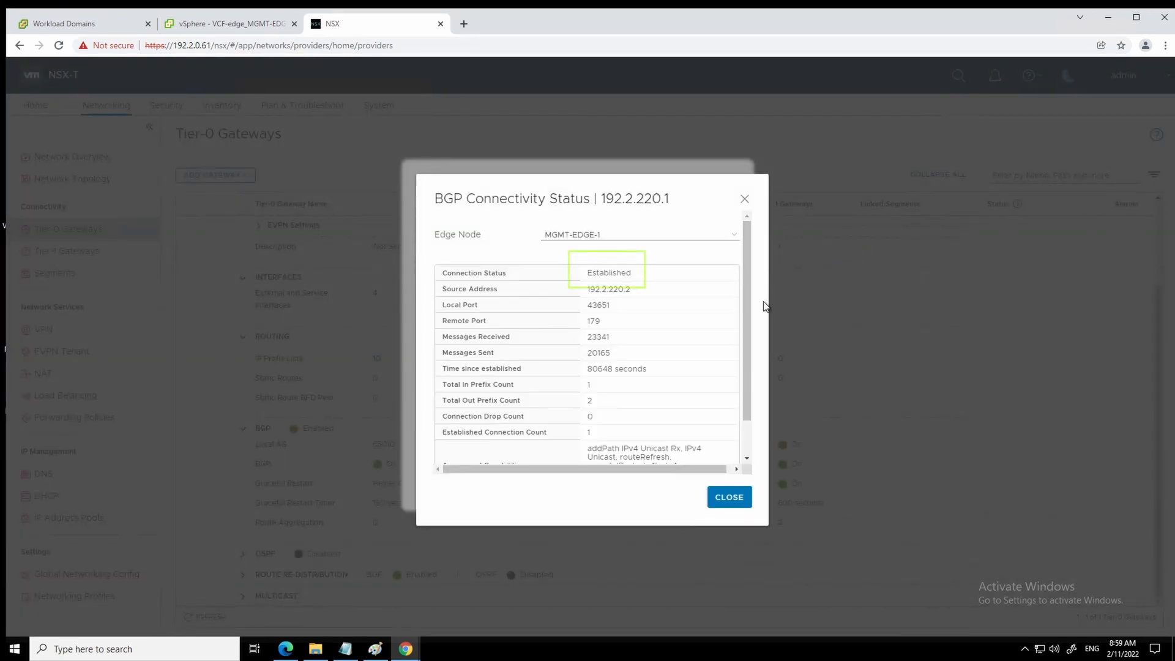
left_click_drag(745, 298, 744, 329)
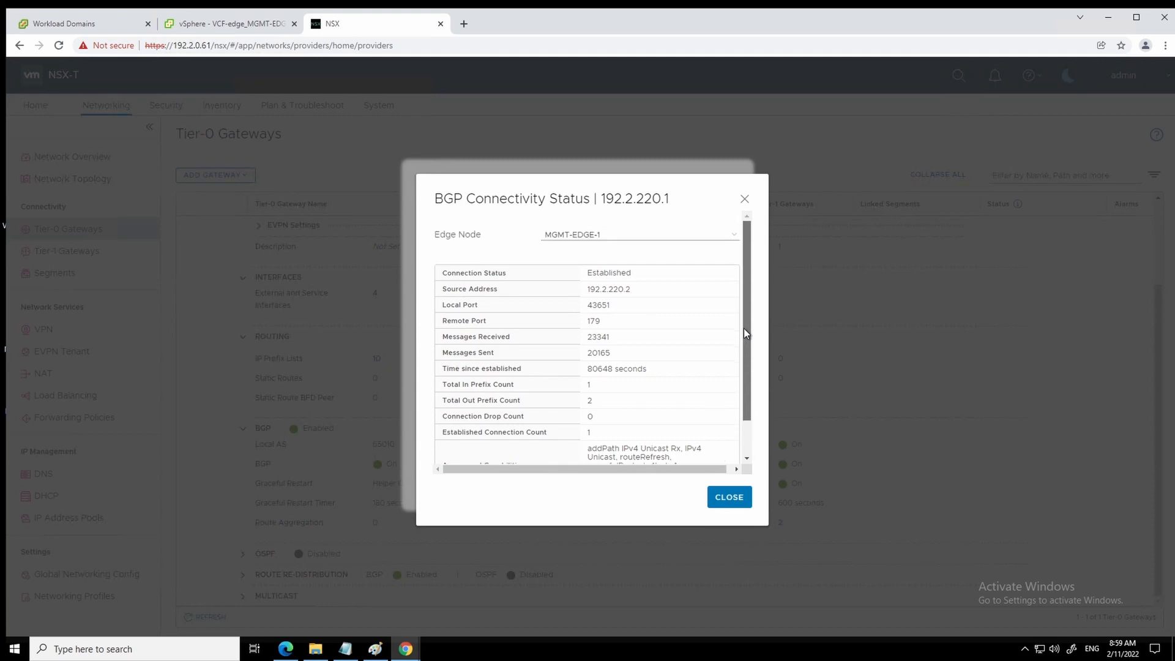
left_click(734, 237)
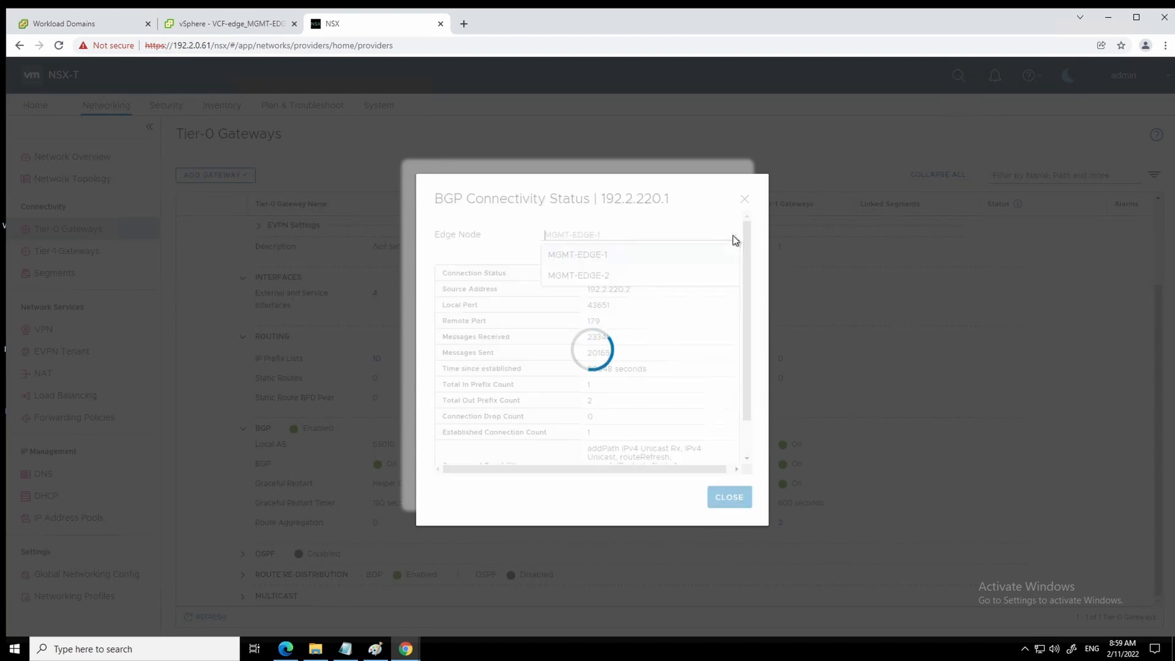
left_click(600, 280)
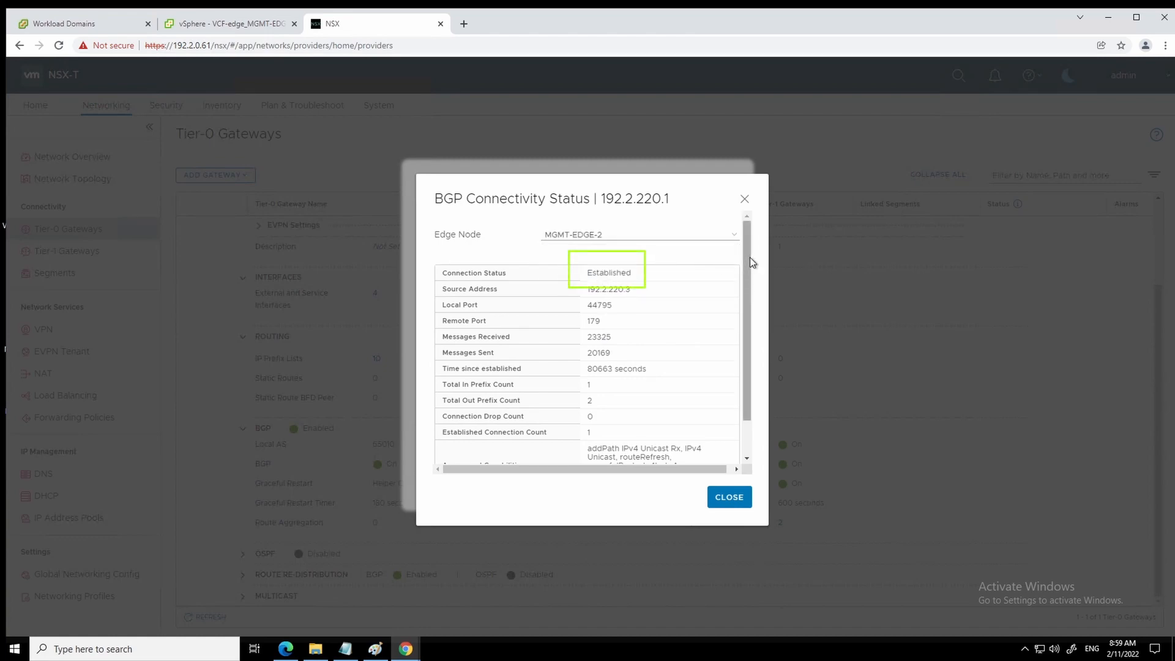
mouse_move(747, 259)
left_mouse_down()
mouse_move(751, 318)
mouse_move(748, 240)
left_mouse_up()
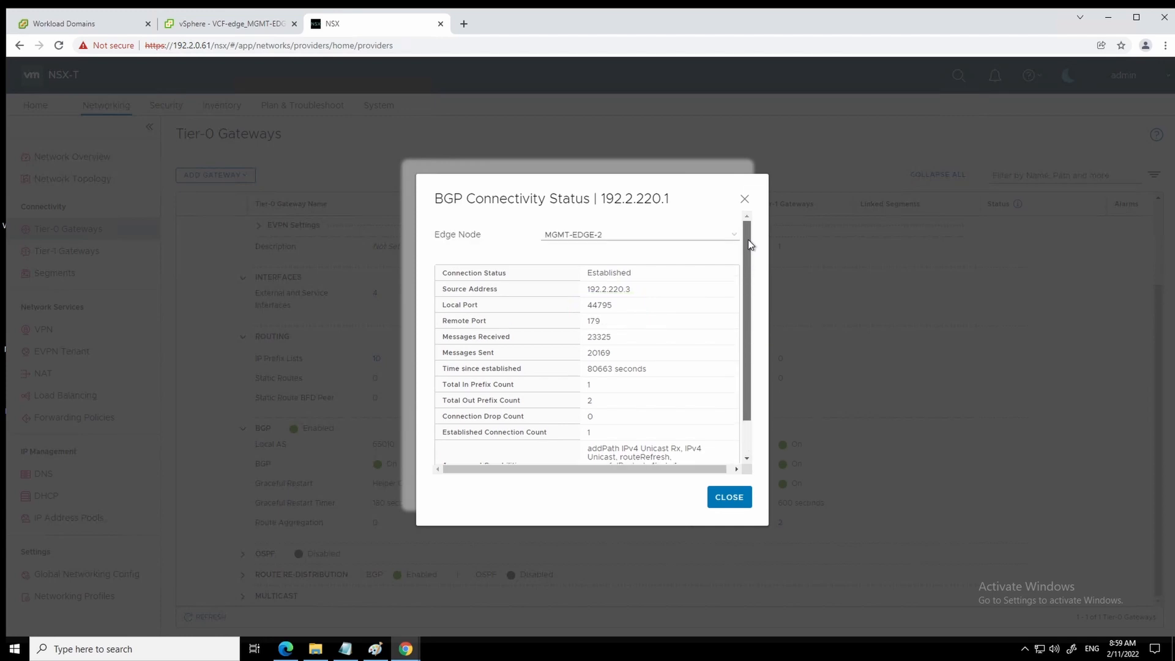
left_click(728, 497)
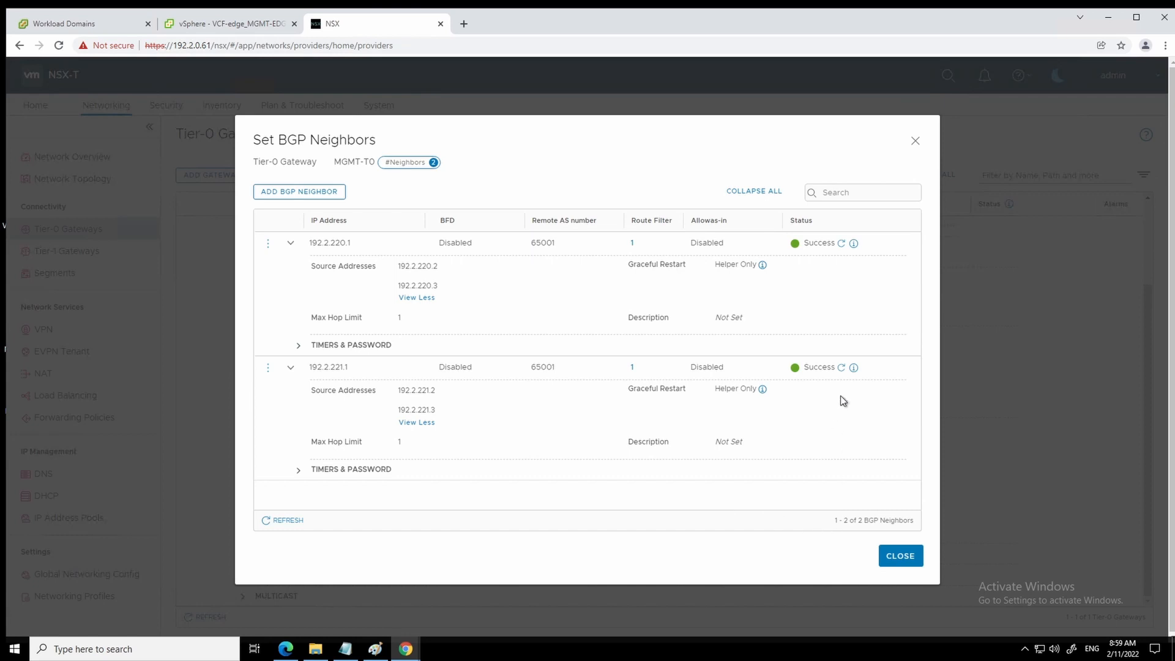
- Confirm neighbor 192.2.221.1 shows Established from both edges, then close the BGP neighbors list
left_click(853, 368)
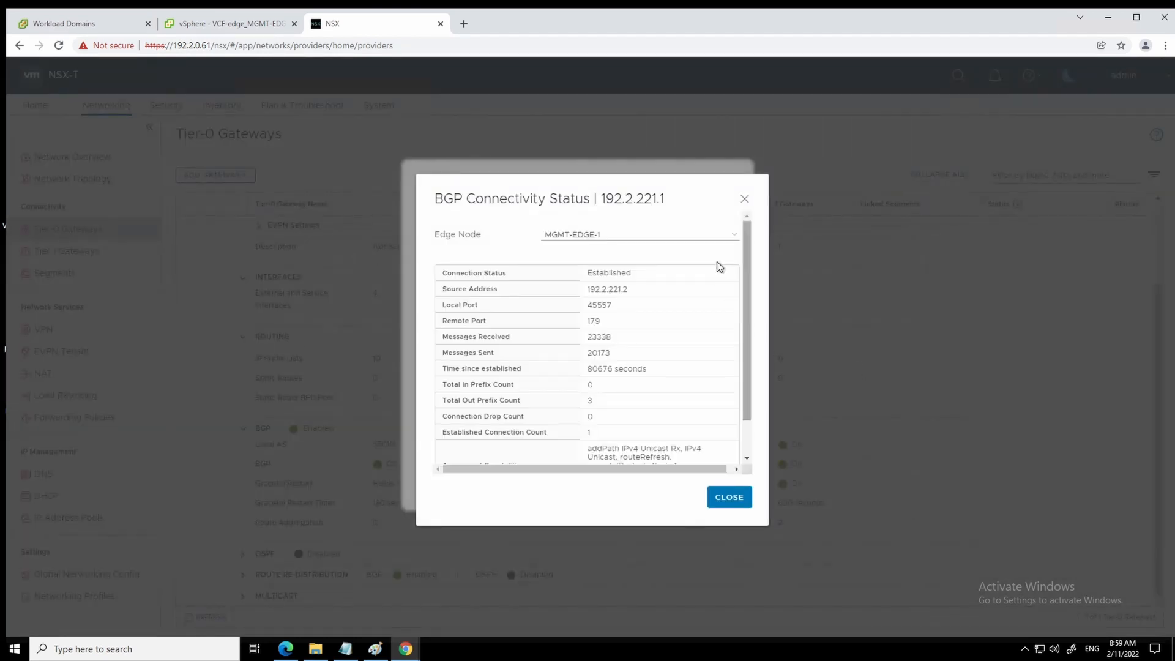
mouse_move(747, 259)
left_mouse_down()
mouse_move(752, 345)
mouse_move(751, 236)
left_mouse_up()
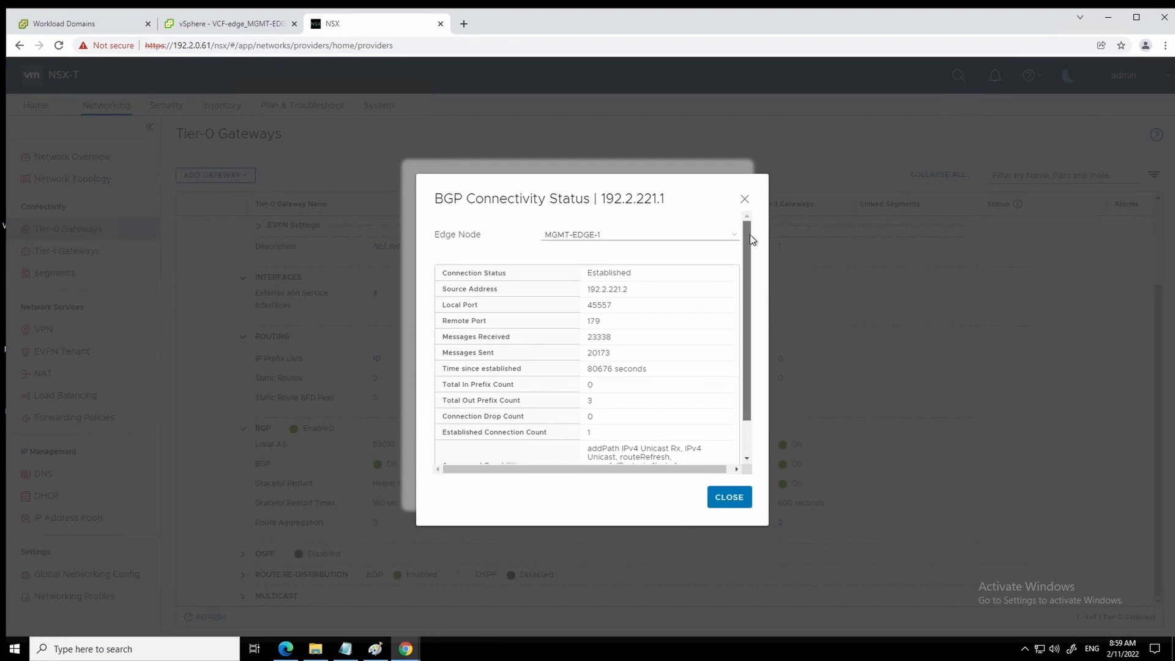
left_click(736, 232)
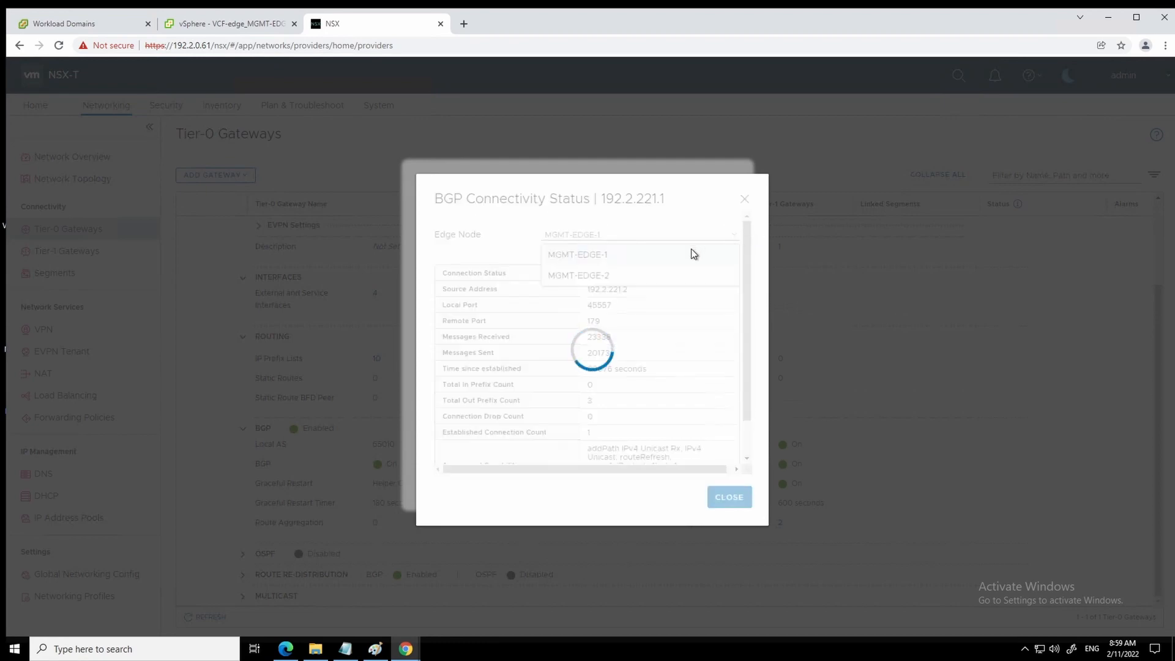
left_click(592, 273)
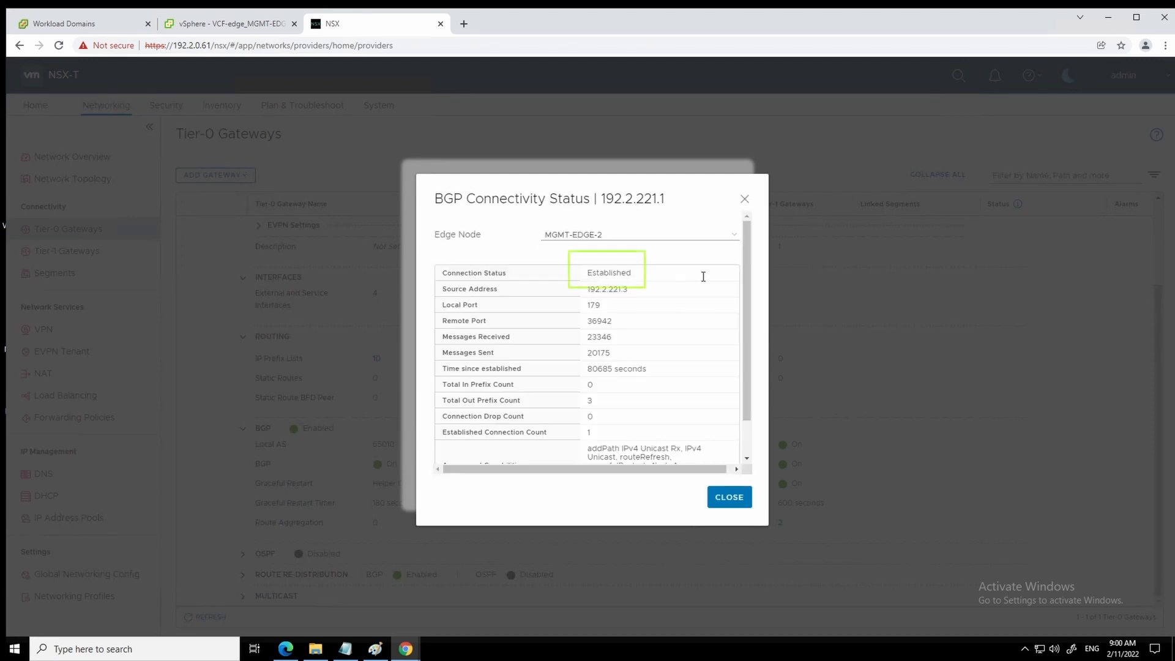
left_click_drag(747, 265, 752, 347)
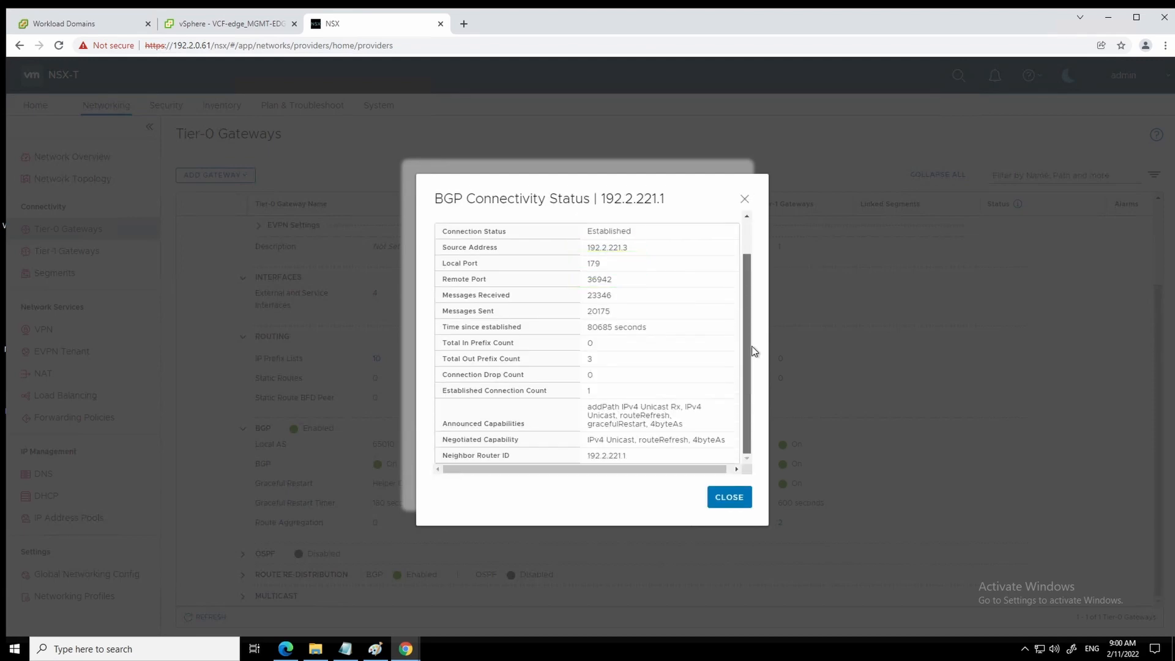
left_click(722, 500)
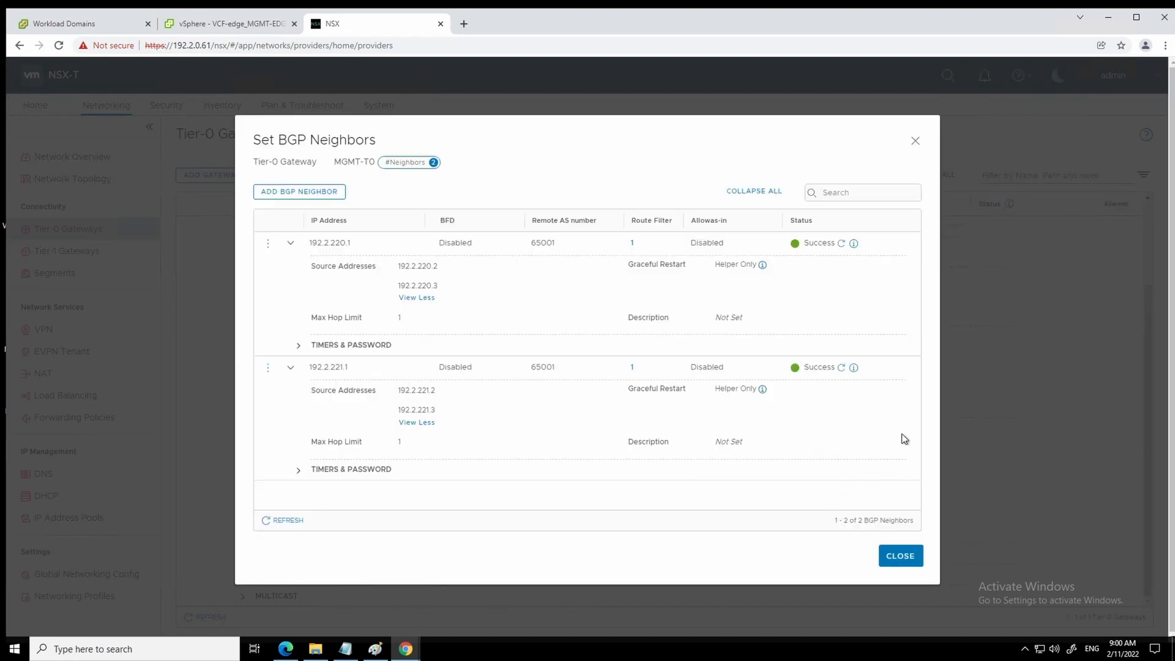
left_click(897, 560)
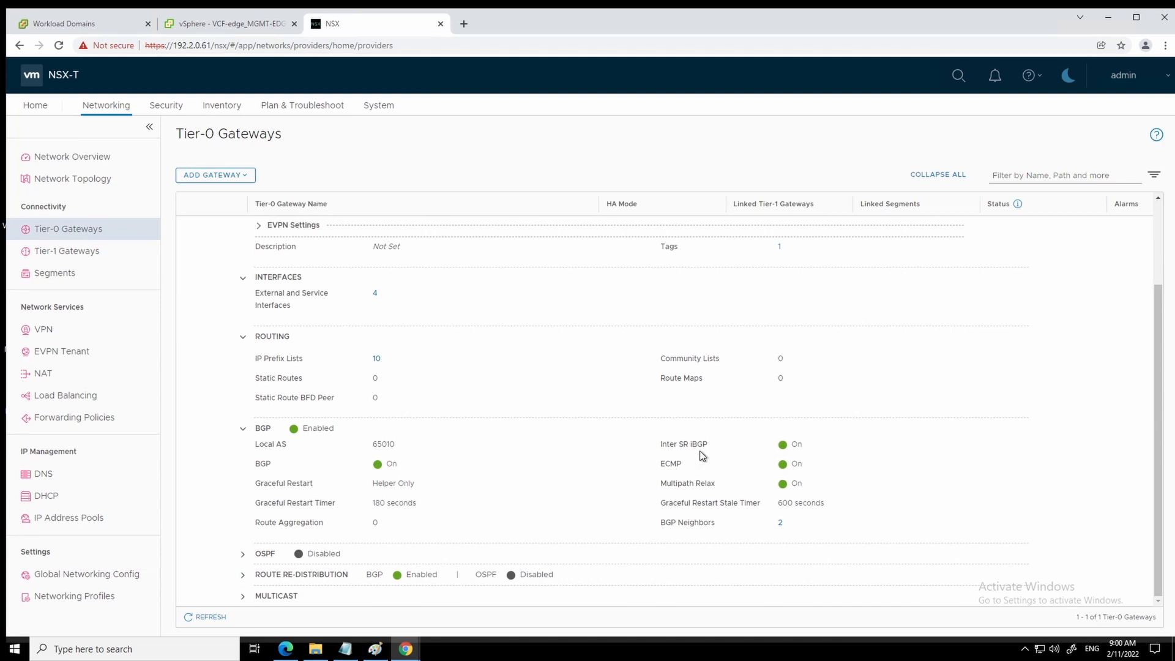
- Display the Network Topology diagram showing MGMT-T0 linked to MGMT-T1 via 100.64.48.0/31 with four uplink addresses
left_click(72, 178)
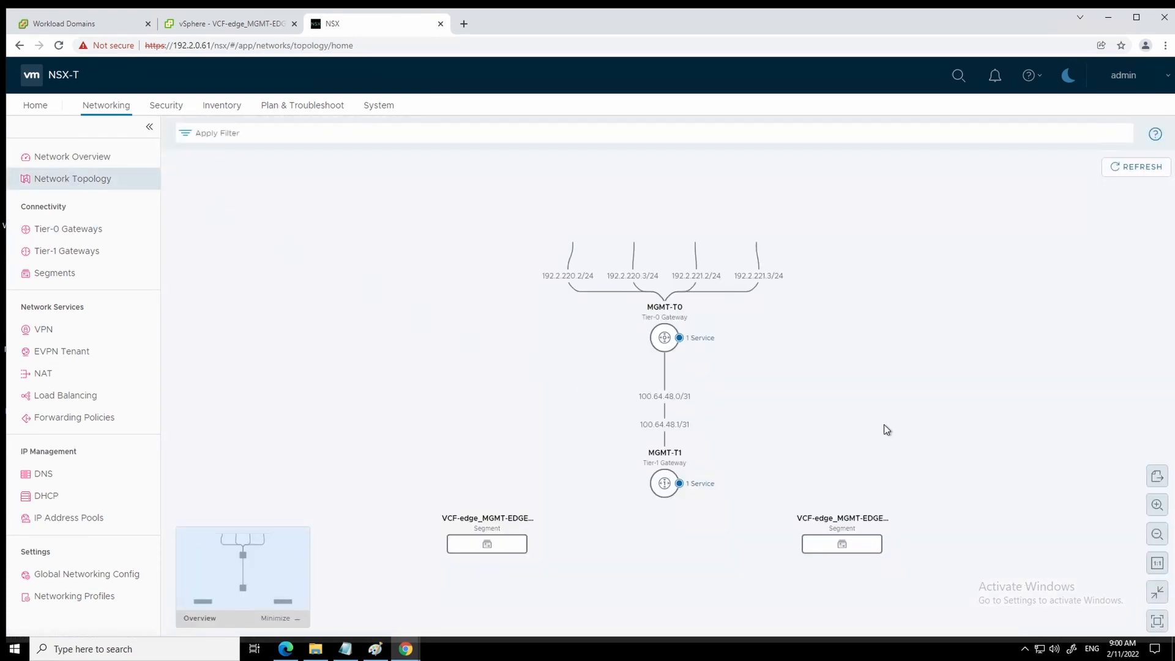
scroll(798, 560, "down", 1)
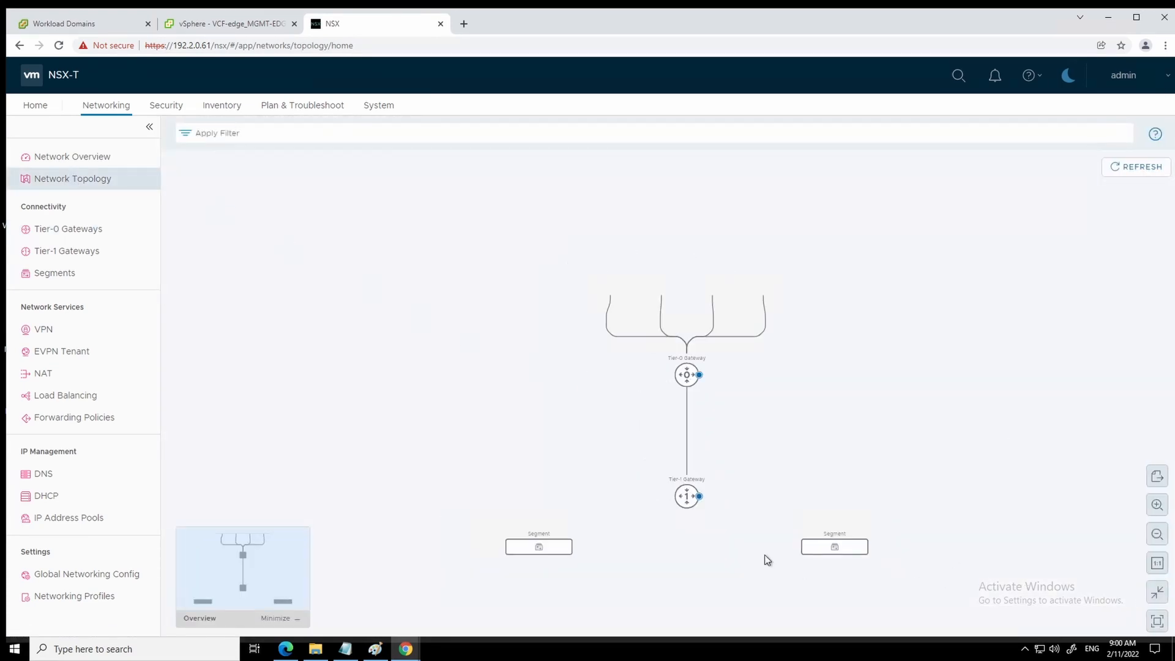
scroll(765, 554, "up", 2)
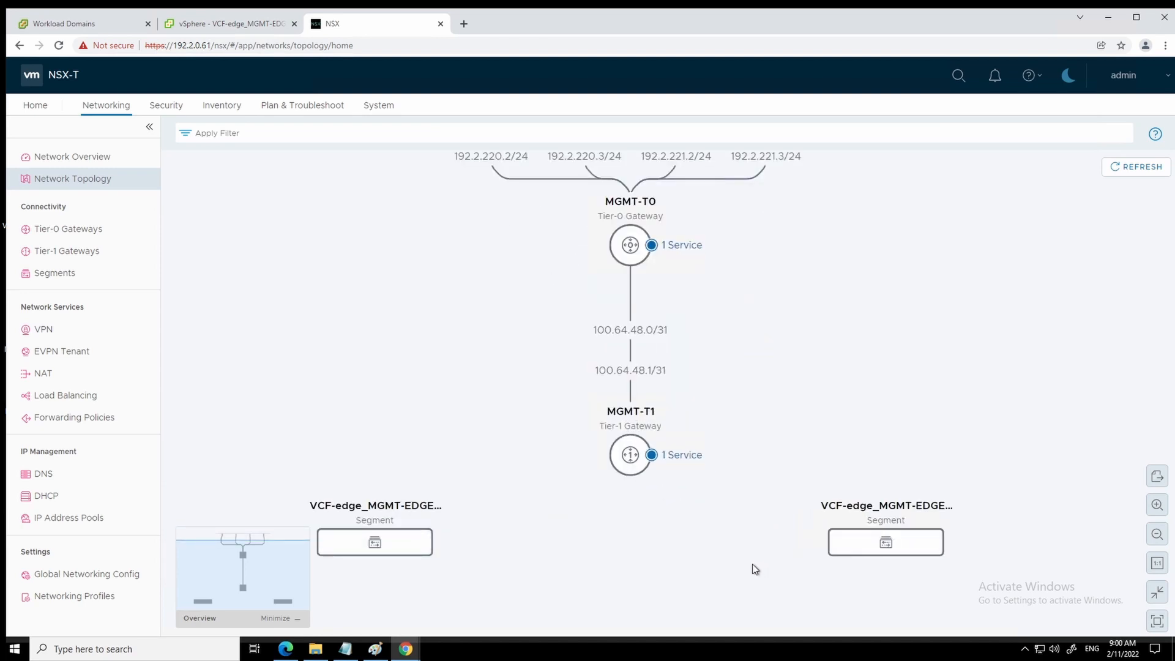
scroll(751, 564, "down", 1)
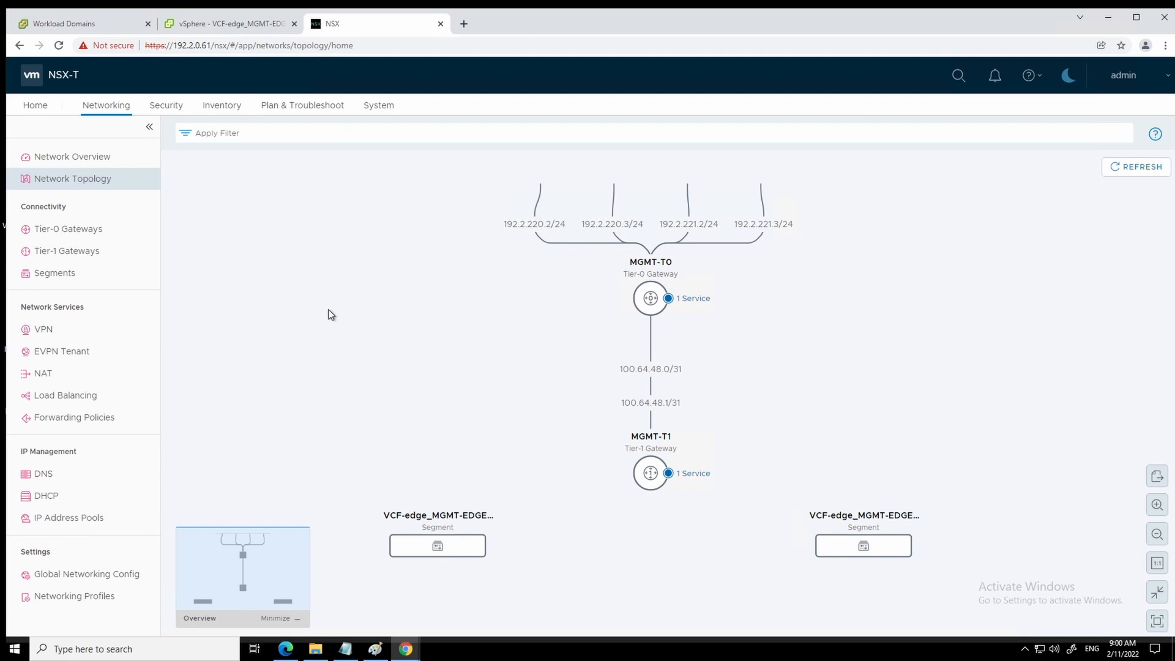
- Go via Network Overview to the Home overview listing 1 Tier-0, 1 Tier-1, 2 segments and 2 edge nodes
left_click(82, 158)
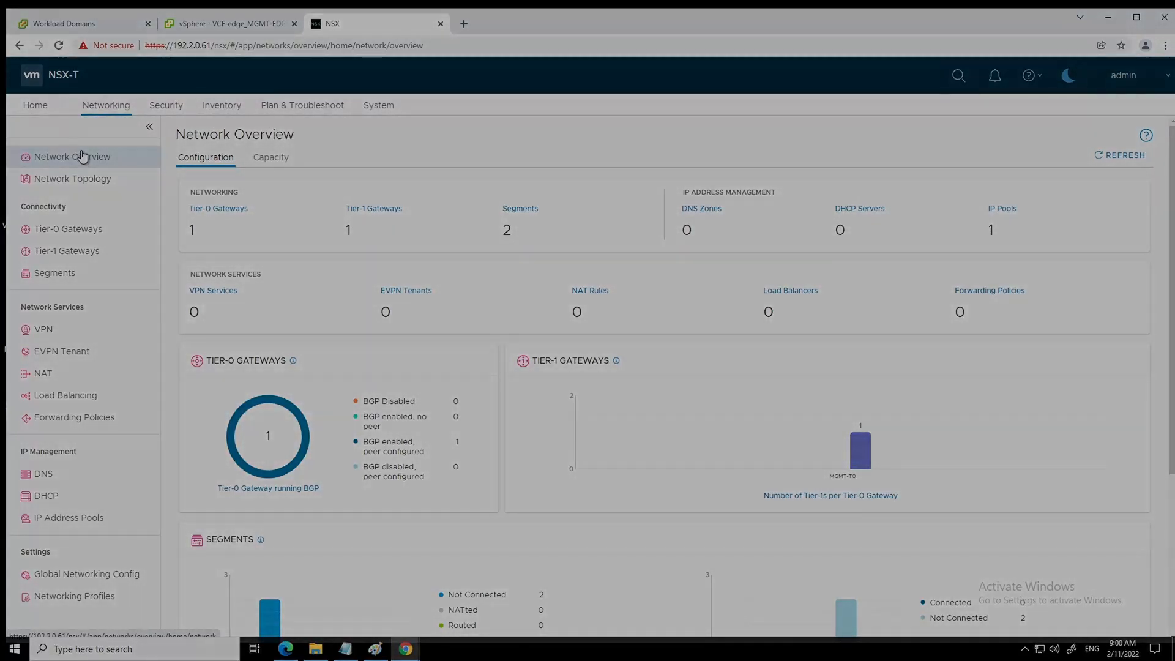
left_click(35, 106)
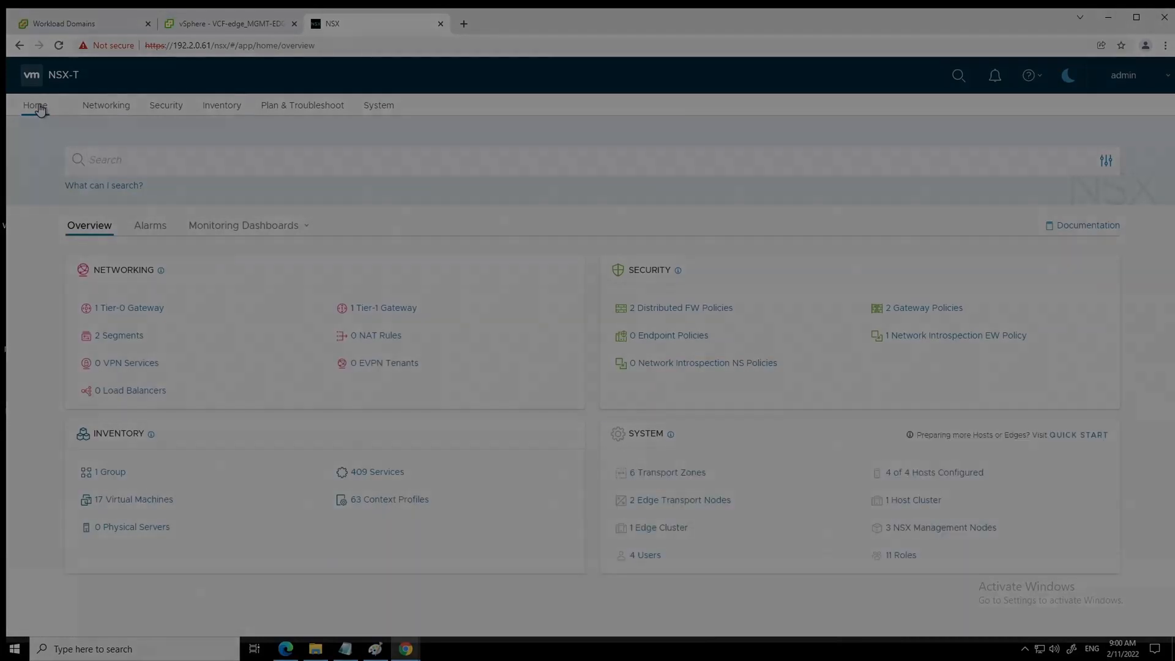